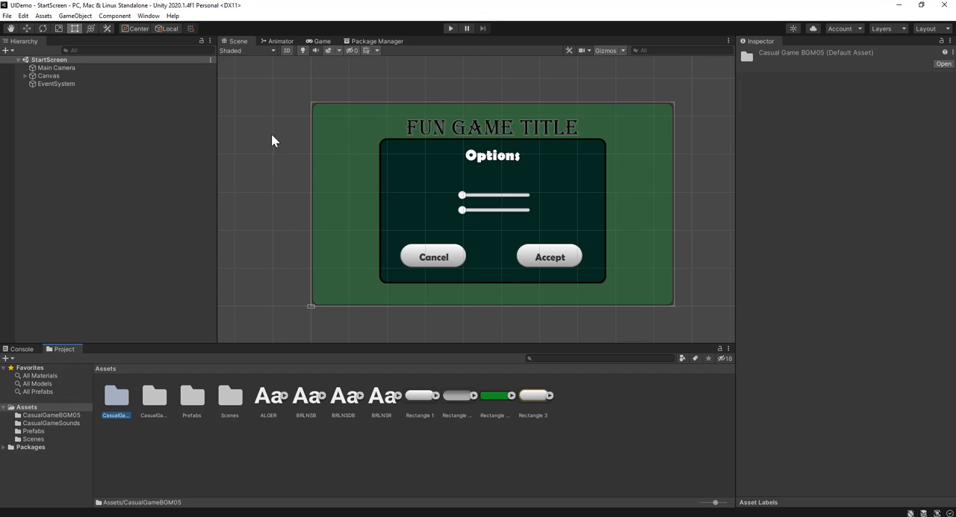
Browse the purchased asset packages in the Package Manager and return to the scene view
left_click(382, 40)
scroll(325, 132, "up", 1)
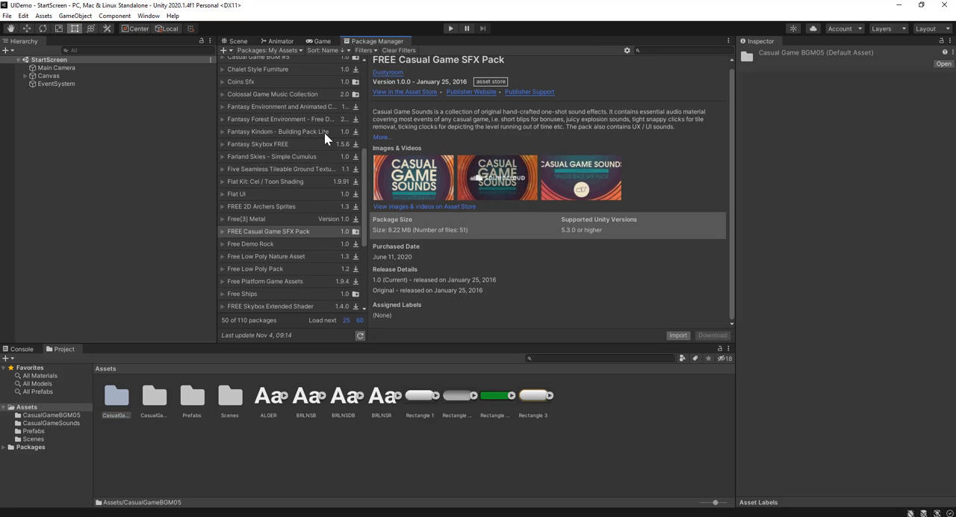
scroll(324, 133, "up", 6)
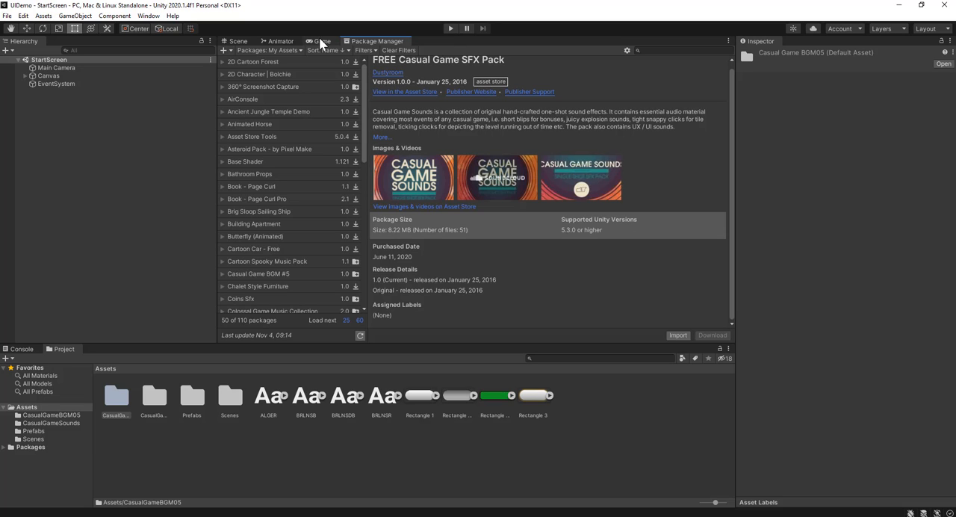
left_click(237, 41)
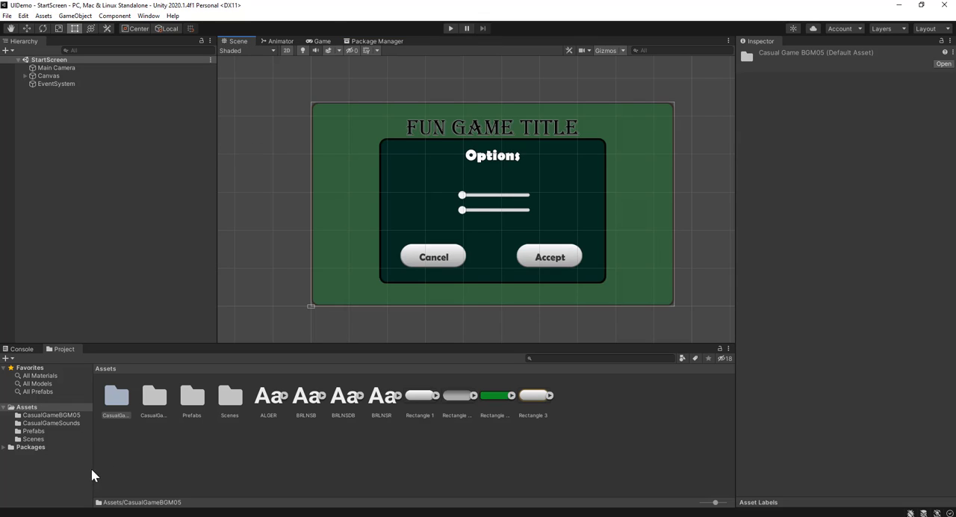
Inspect the BGM_01 and BGM_02 music clips in the CasualGameBGM05 folder, then return to the Assets folder
double_click(115, 399)
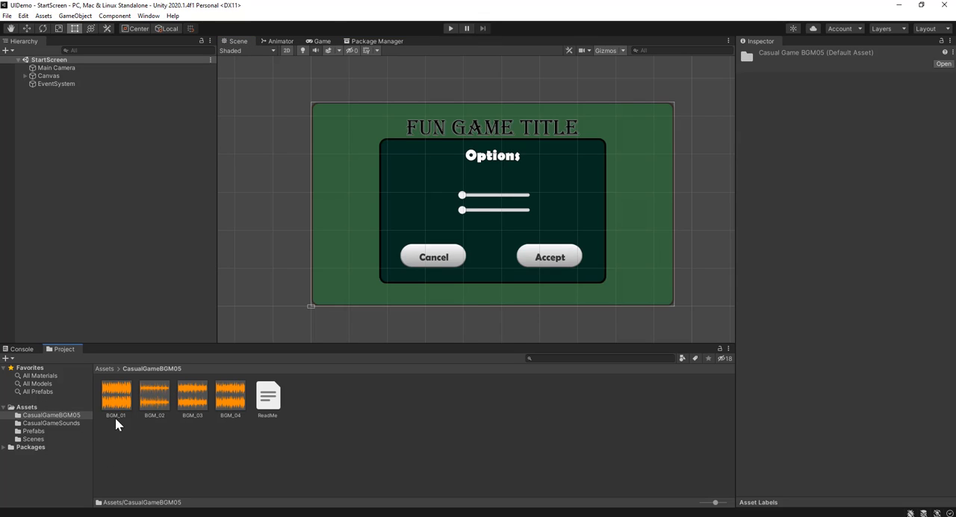
left_click(126, 397)
left_click(163, 399)
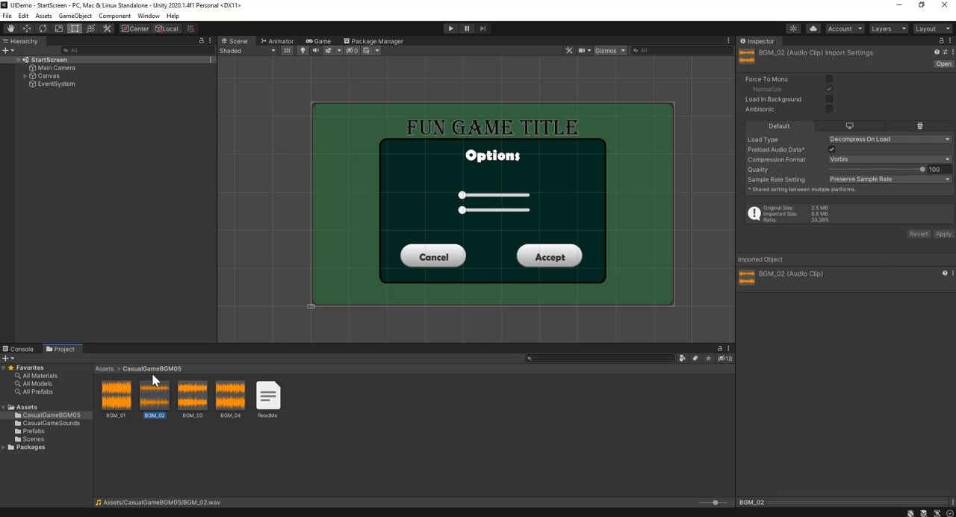
left_click(105, 369)
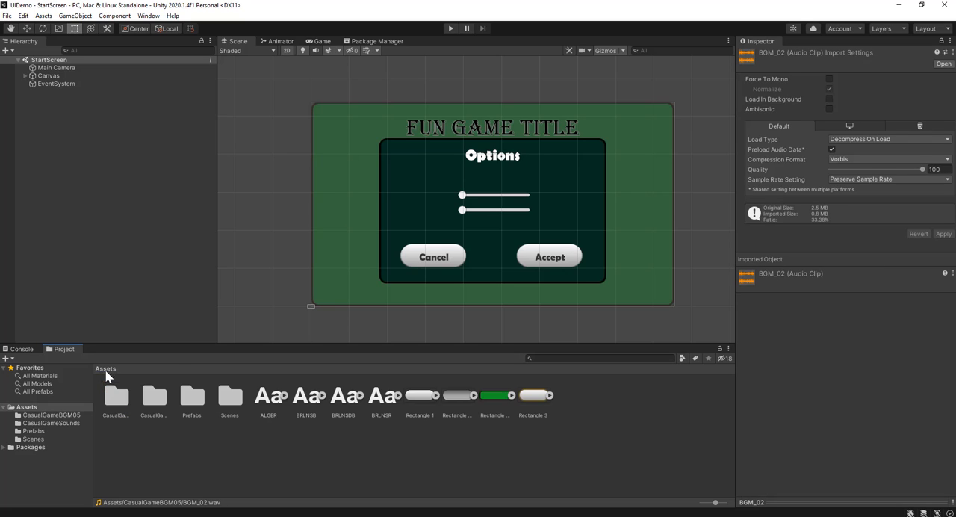
Browse the sound effects in the CasualGameSounds folder and preview the DM-CGS-32 clip
double_click(154, 398)
scroll(313, 411, "down", 3)
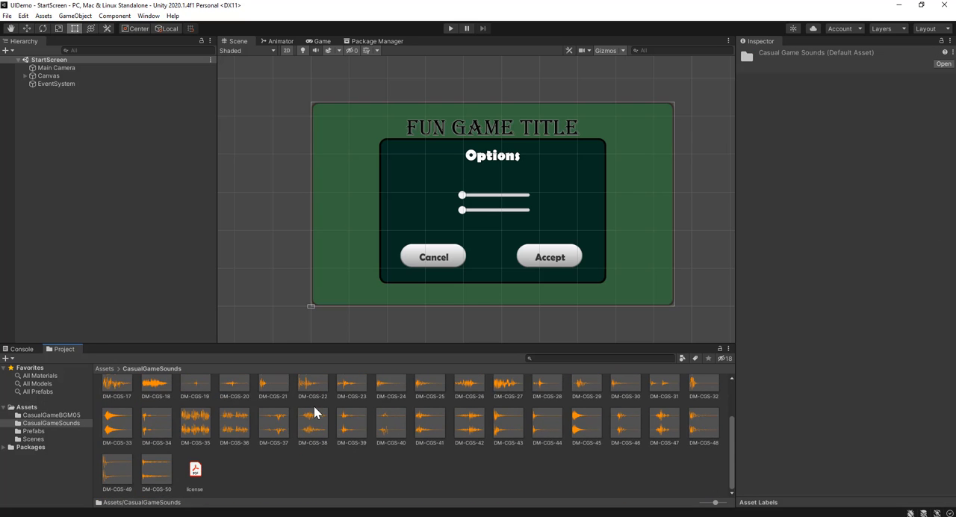
scroll(288, 431, "up", 3)
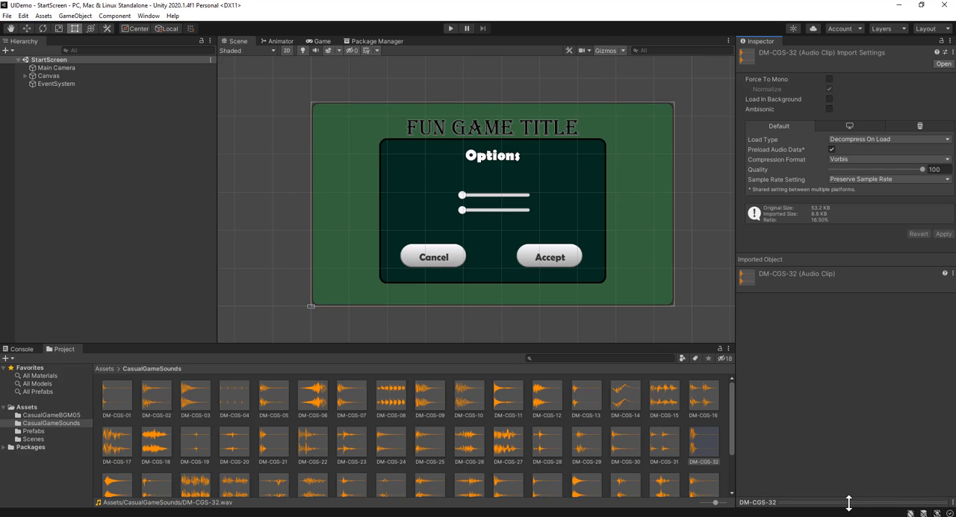
left_click(917, 426)
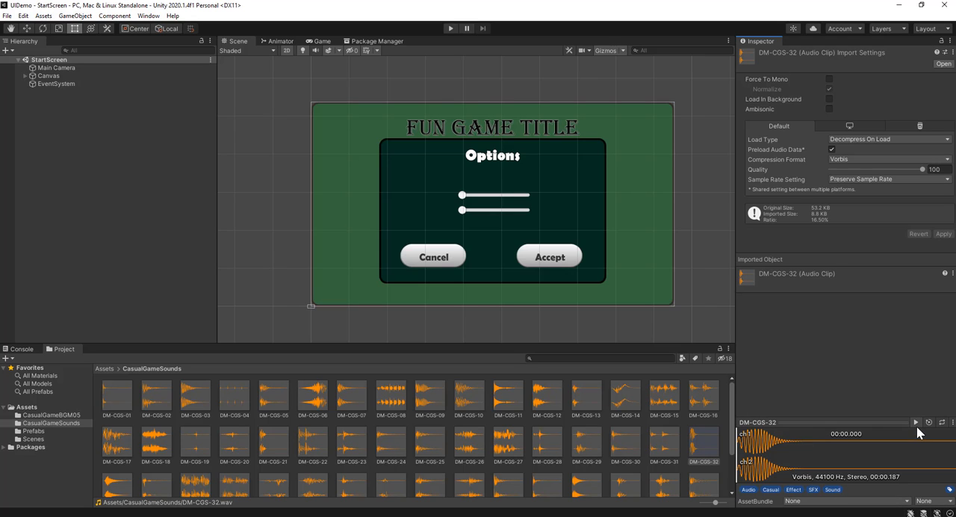
left_click(918, 426)
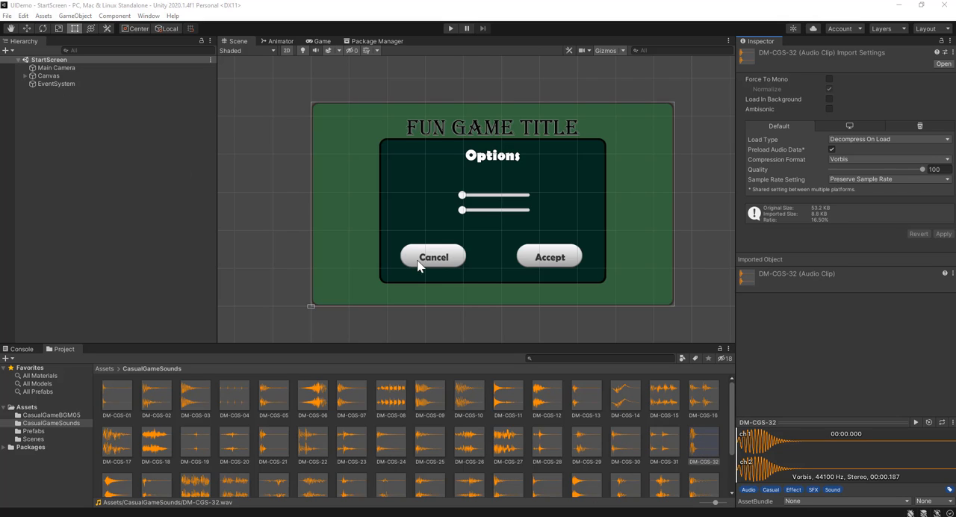
Open the OptionsMenu prefab under Canvas for editing
left_click(25, 75)
left_click(28, 92)
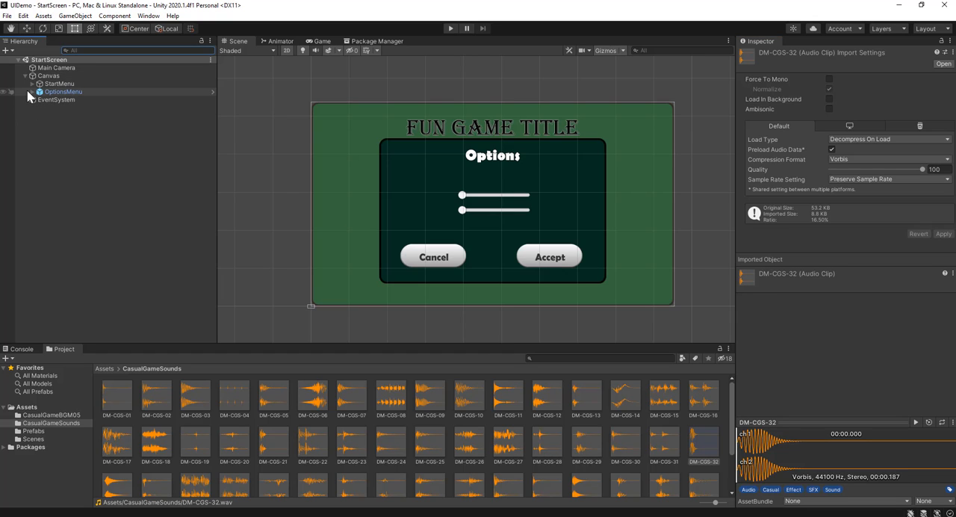
left_click(32, 92)
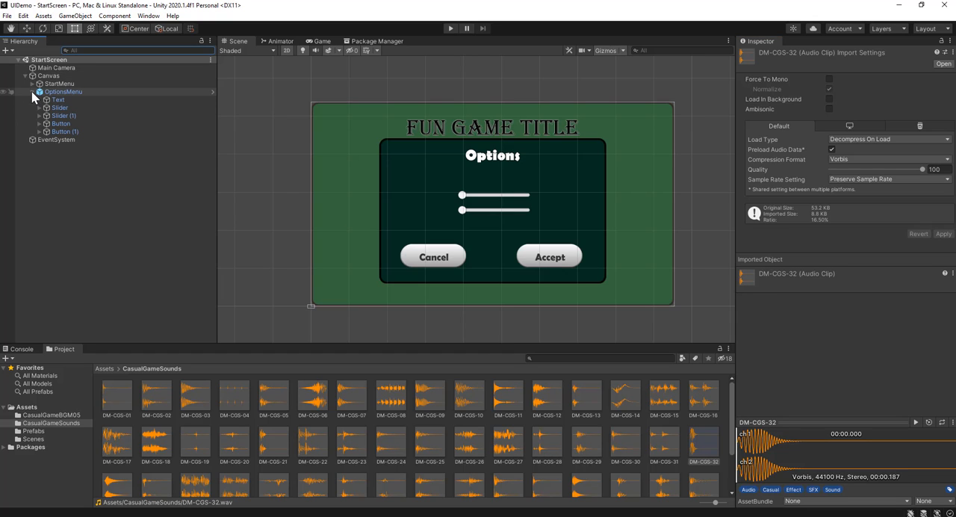
left_click(71, 93)
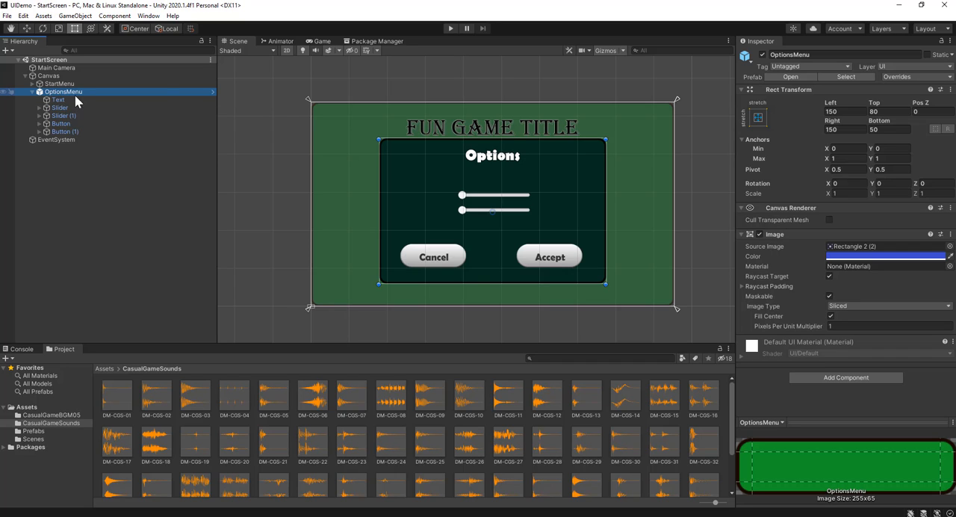
left_click(212, 93)
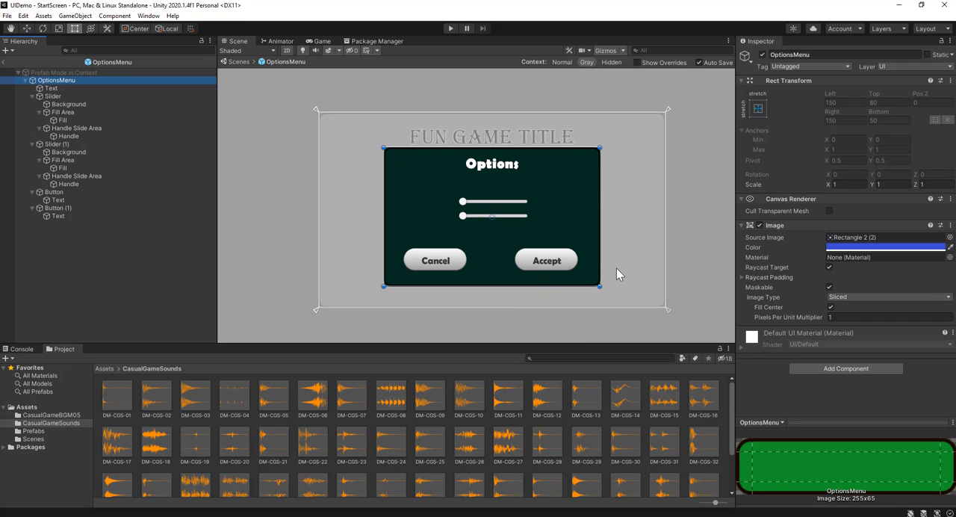
Add an Audio Source component to the Accept button in the OptionsMenu prefab
scroll(605, 265, "up", 5)
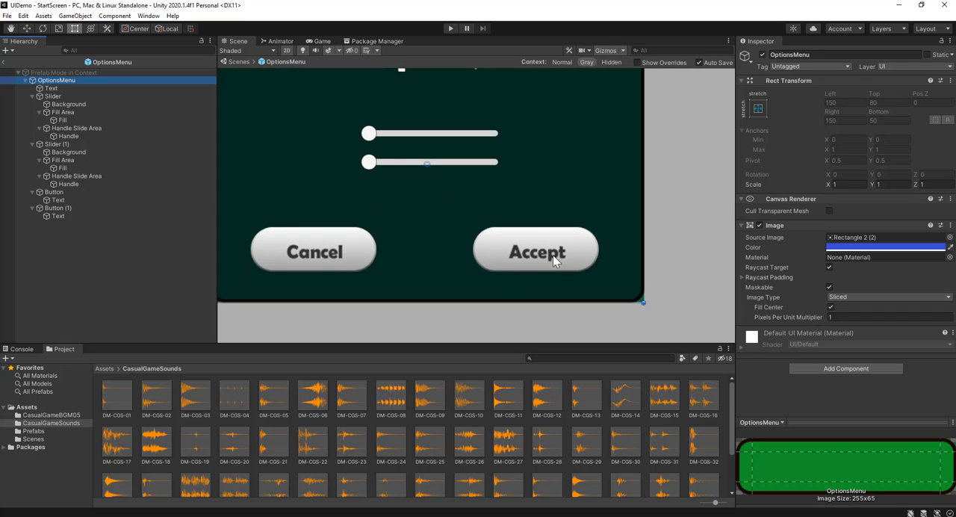
left_click(553, 255)
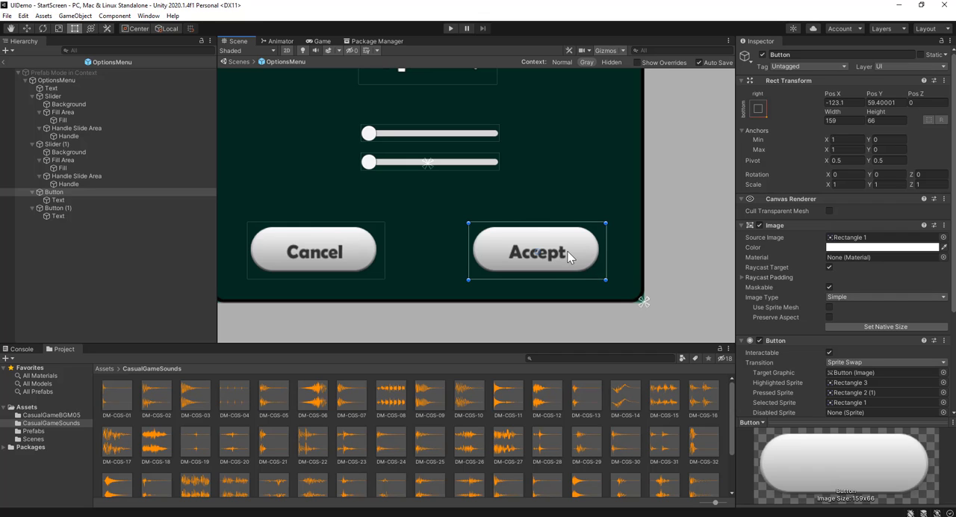
left_click(62, 193)
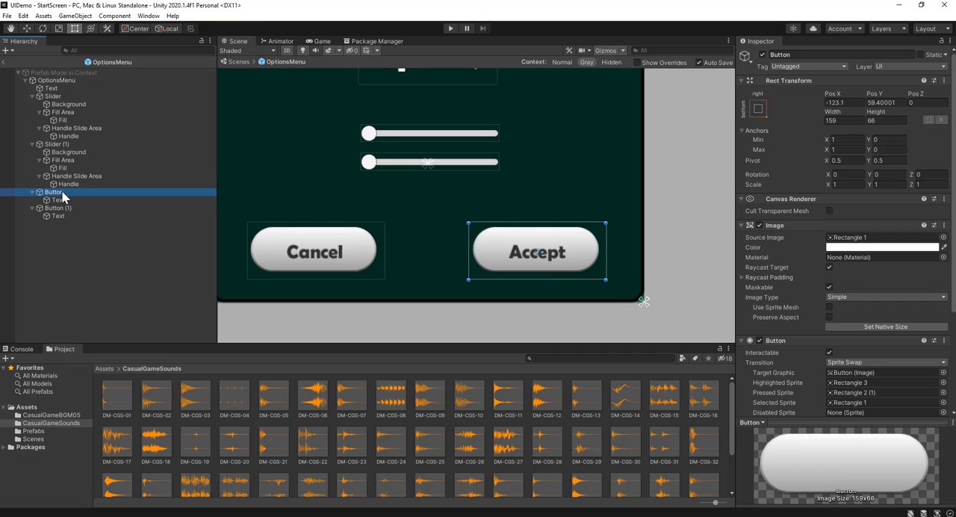
scroll(862, 277, "down", 5)
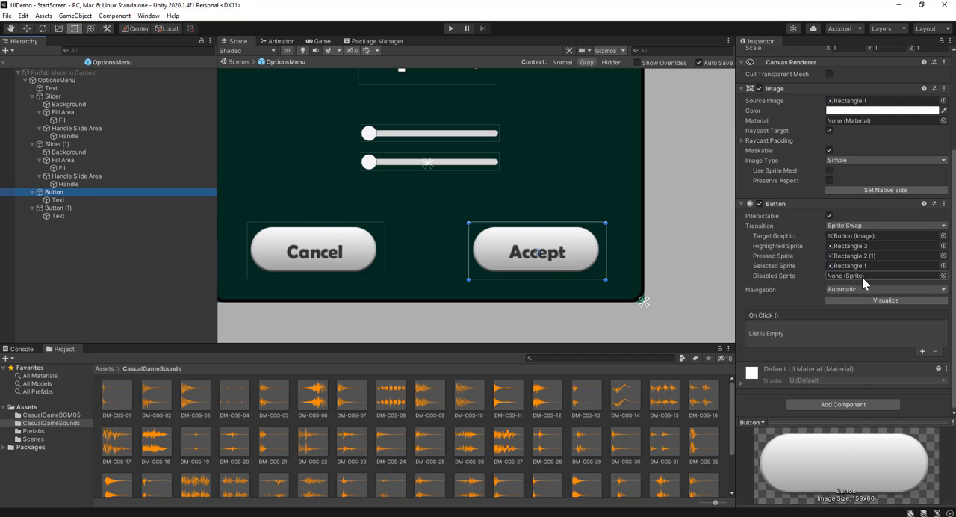
left_click(844, 405)
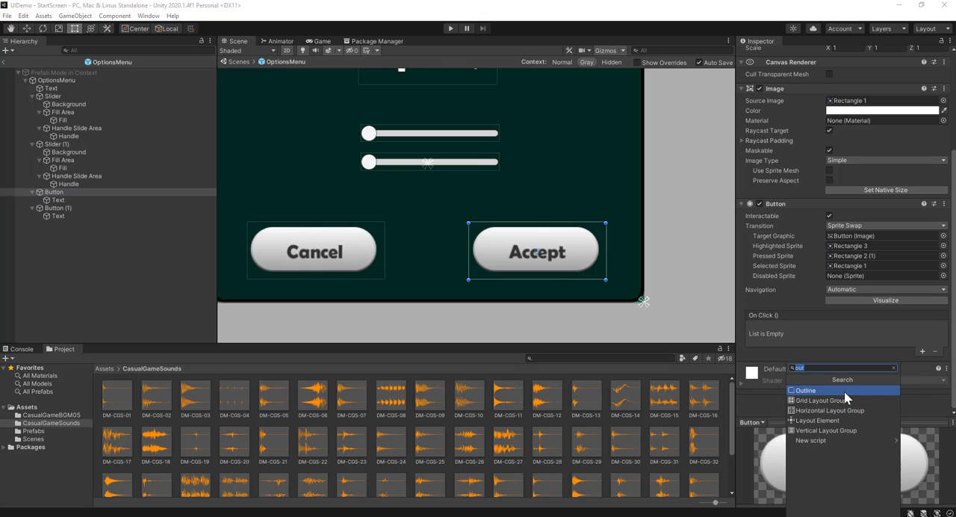
type("aud")
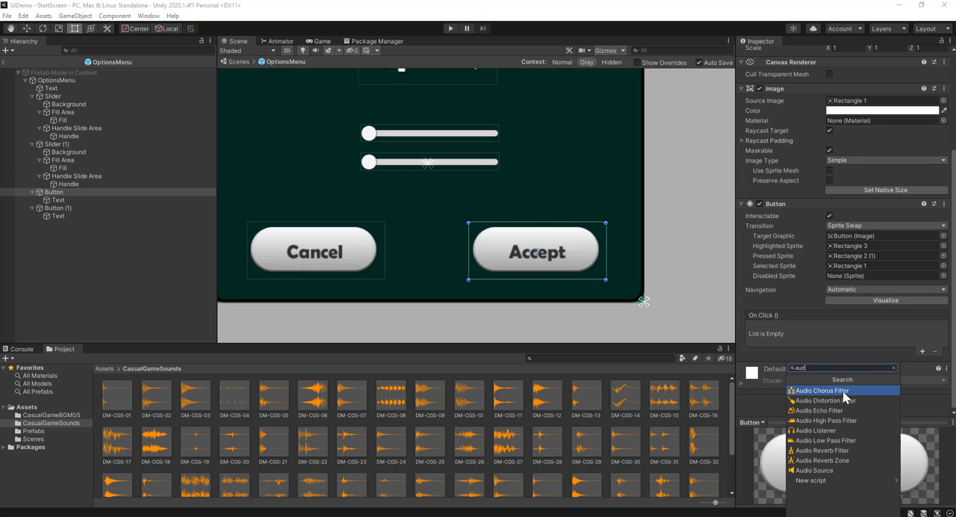
left_click(848, 469)
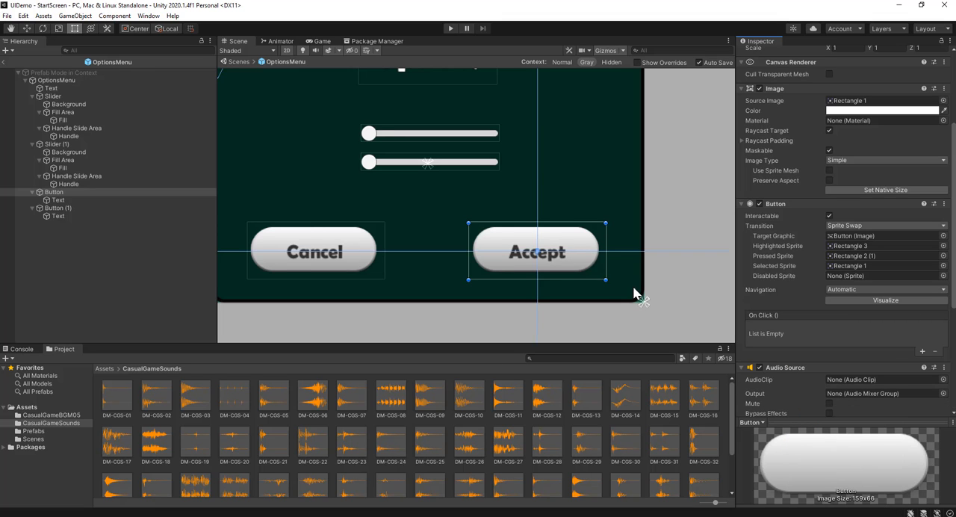
scroll(628, 288, "down", 4)
scroll(620, 285, "down", 4)
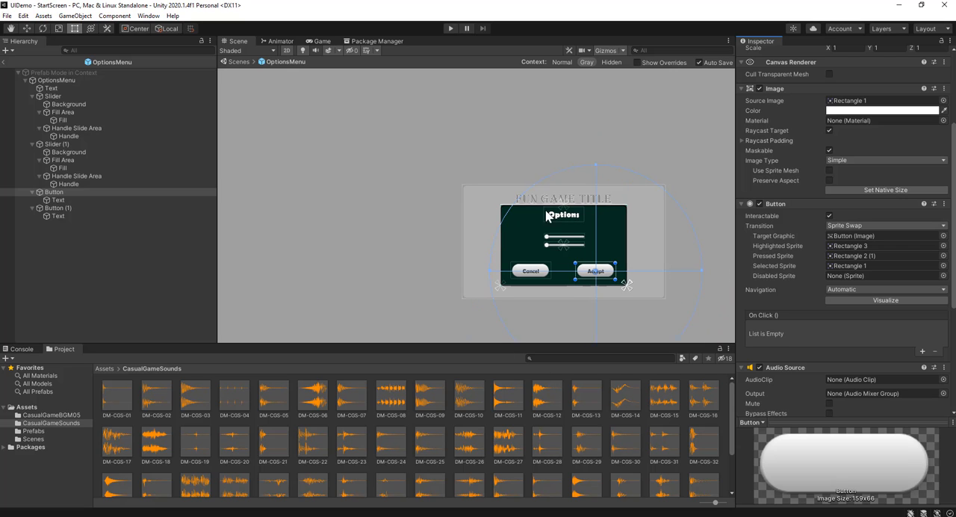
scroll(582, 295, "up", 3)
scroll(611, 284, "up", 4)
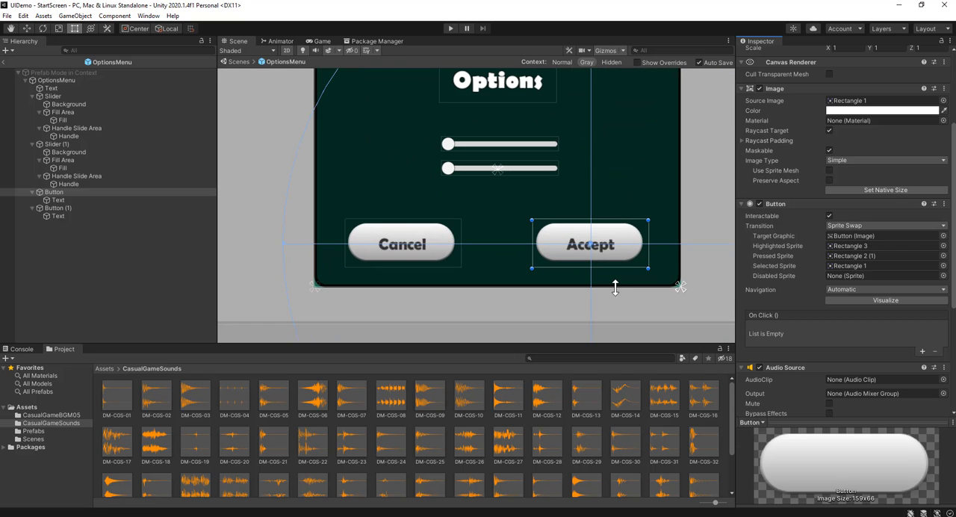
scroll(650, 239, "down", 4)
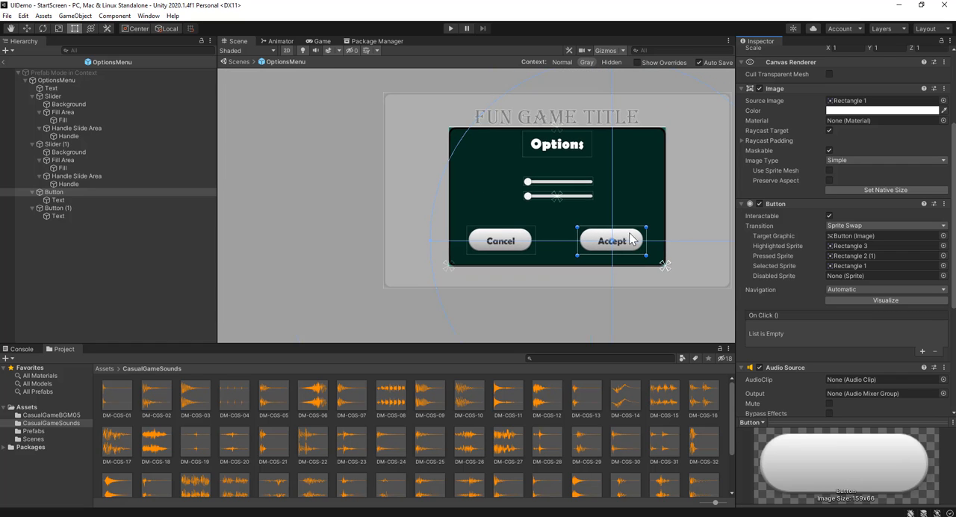
scroll(688, 285, "down", 5)
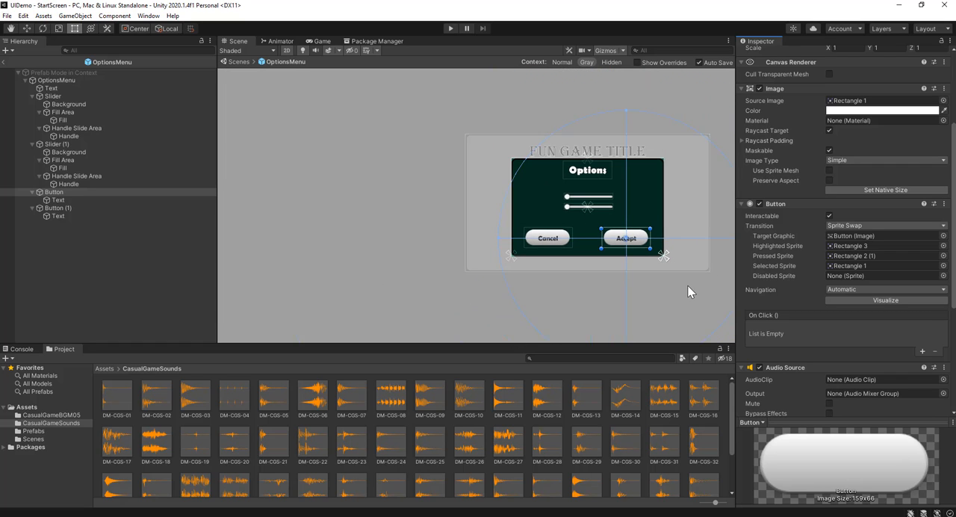
middle_click_drag(688, 284, 619, 285)
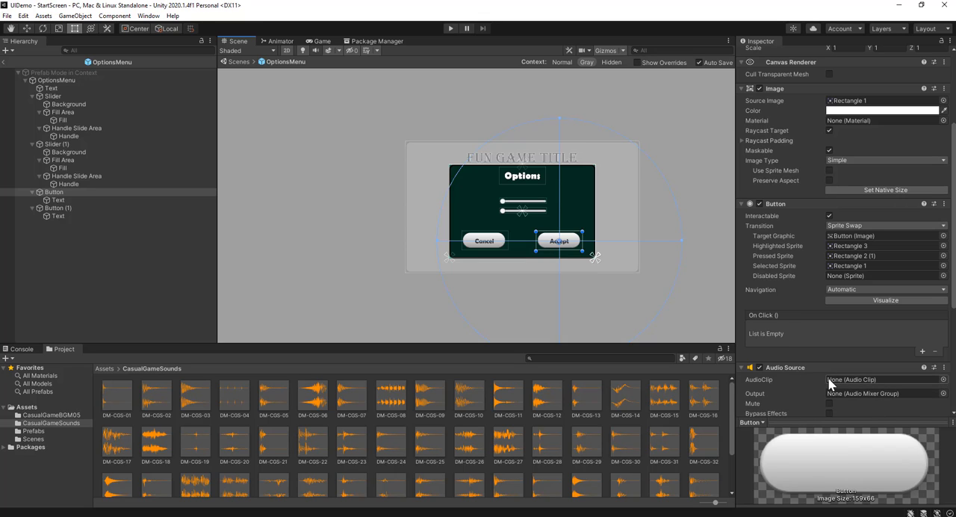
Assign the DM-CGS-32 sound as the audio clip of the Accept button's Audio Source
left_click(808, 422)
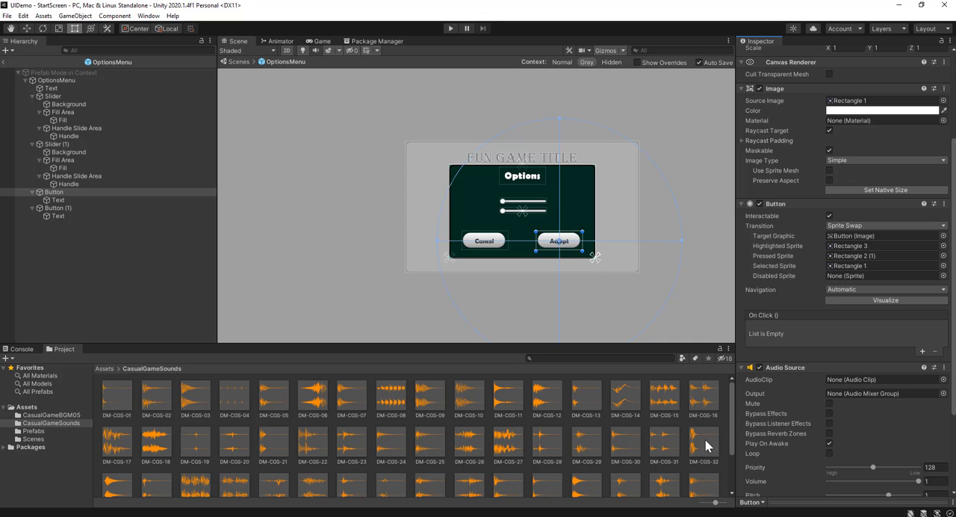
left_click_drag(703, 448, 839, 381)
Return to the StartScreen scene, run it in play mode to test the sound, and stop it
left_click(5, 66)
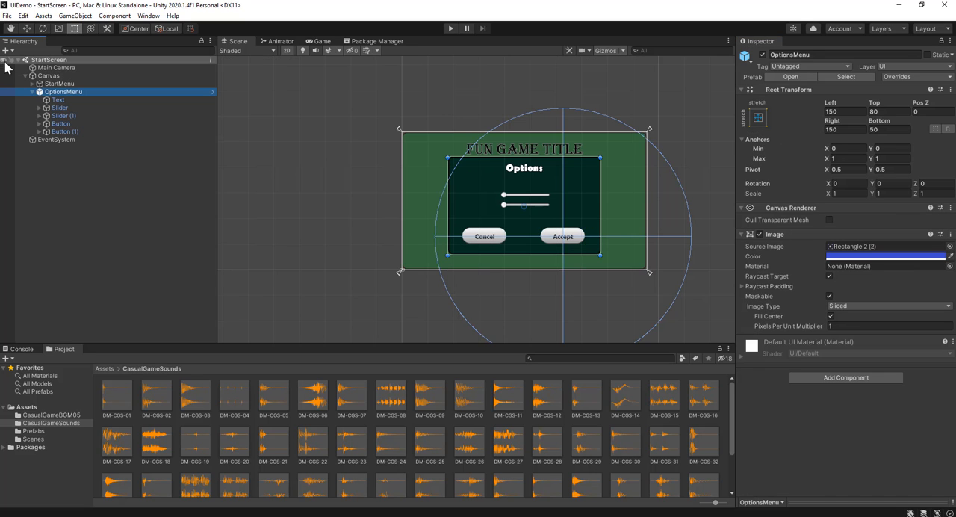
left_click(451, 29)
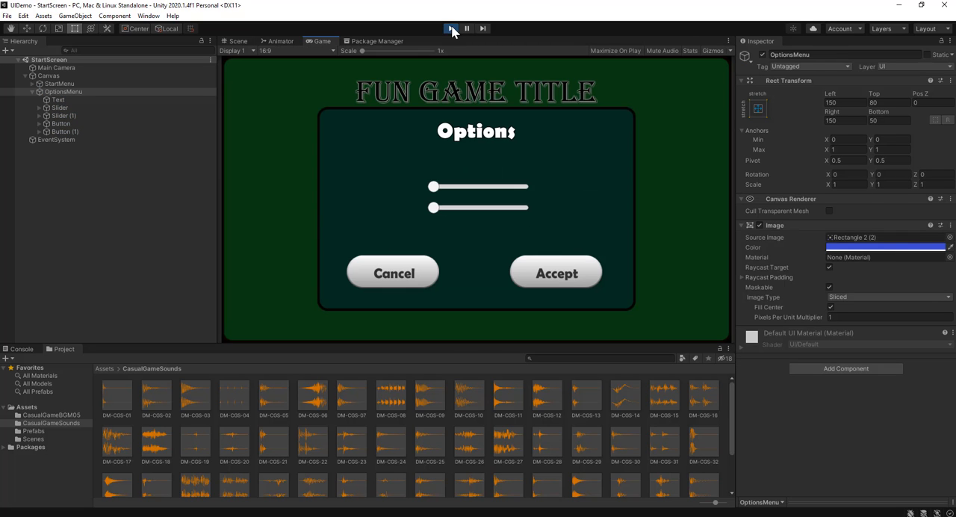
left_click(452, 29)
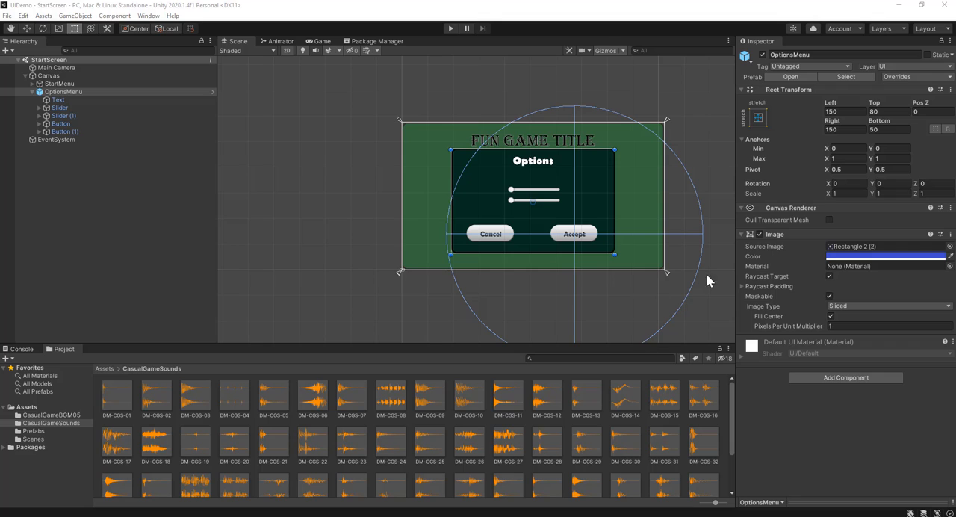
Reopen the OptionsMenu prefab and turn off Play On Awake in the Accept button's Audio Source
left_click(211, 93)
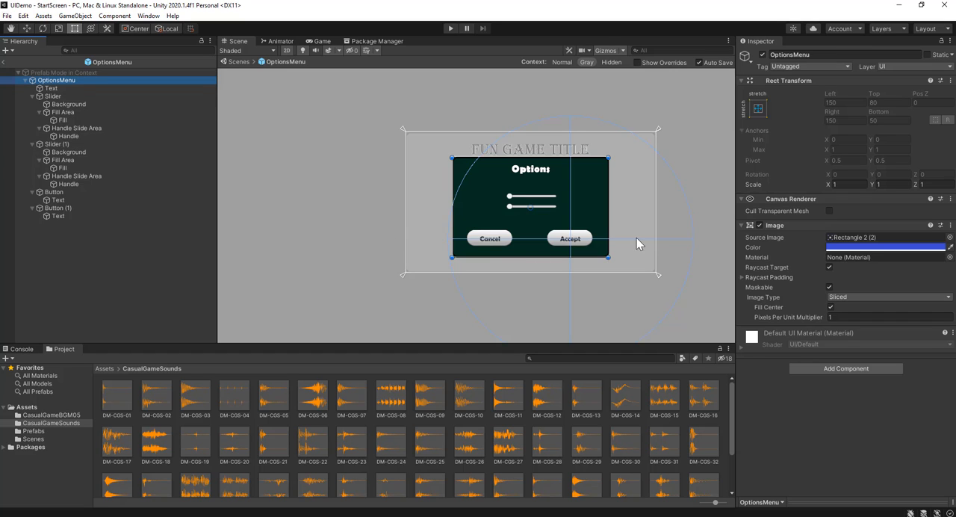
scroll(597, 242, "up", 6)
left_click(560, 243)
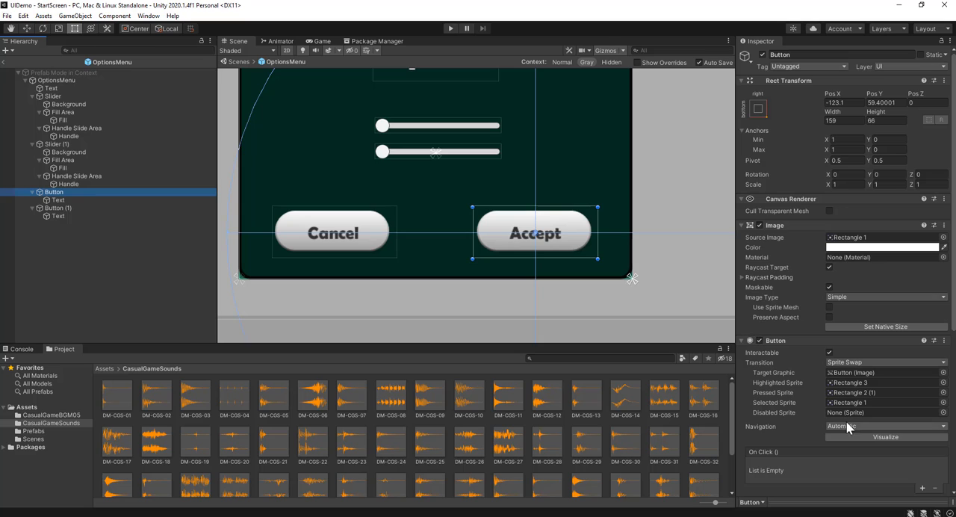
scroll(812, 304, "down", 5)
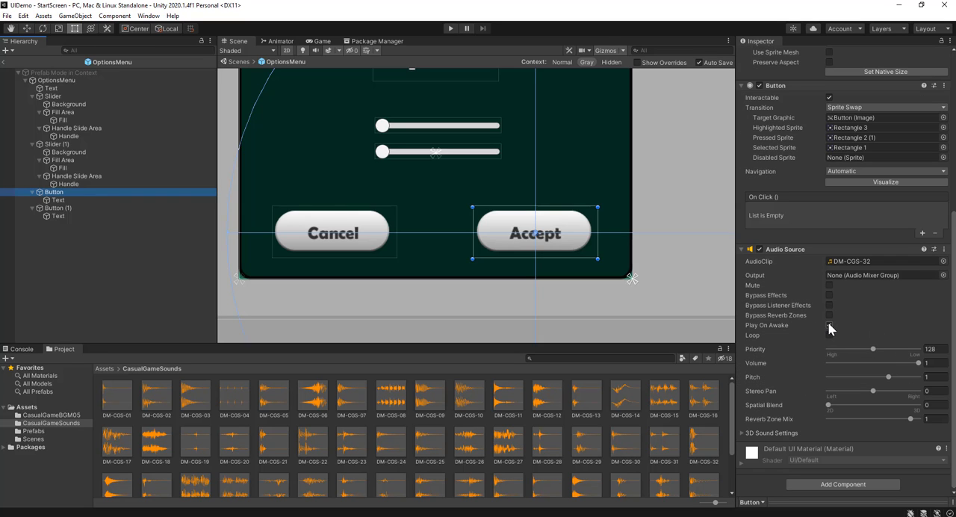
left_click(829, 326)
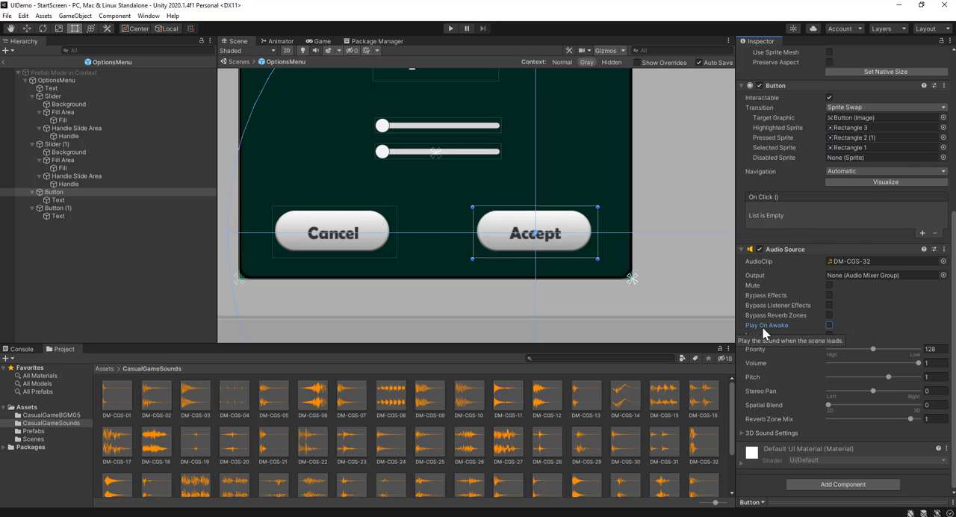
Add an On Click event to the Accept button and assign its own Button object as the event's target
scroll(762, 327, "up", 5)
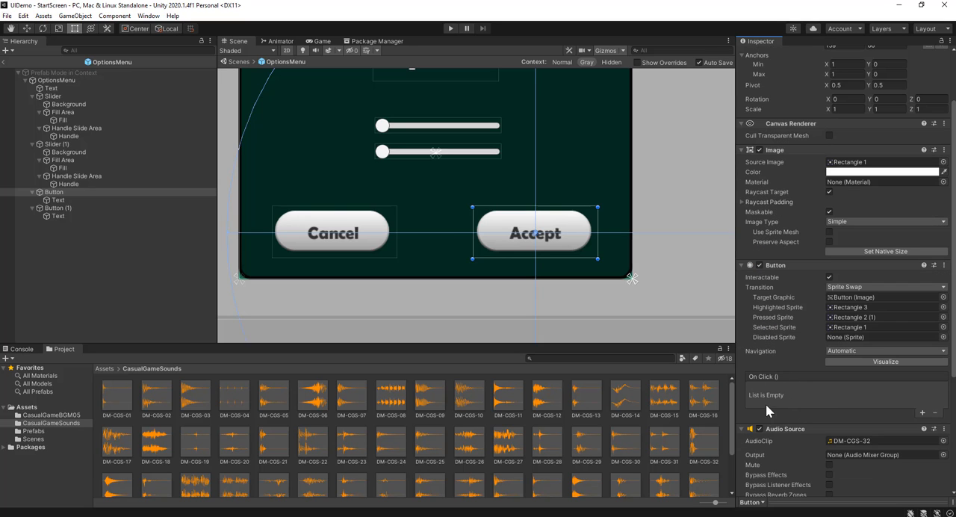
left_click(922, 413)
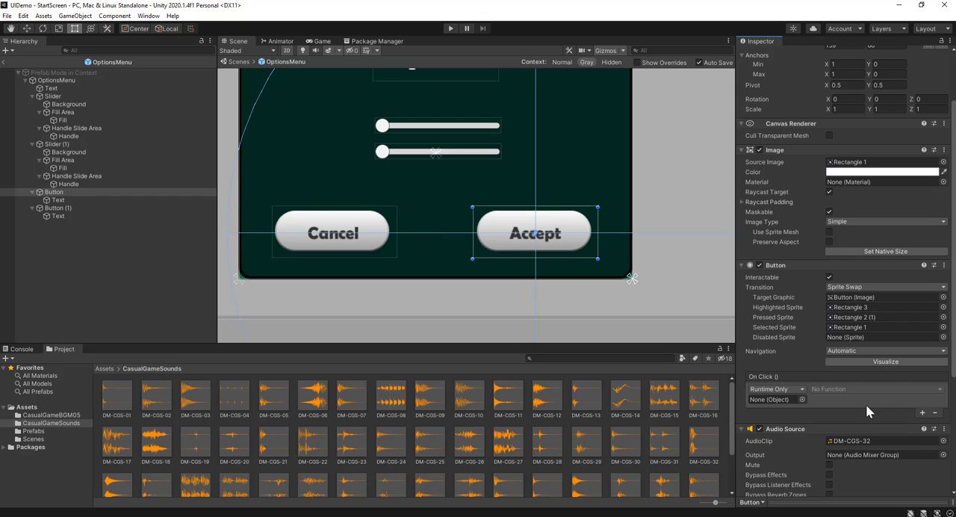
scroll(866, 404, "down", 3)
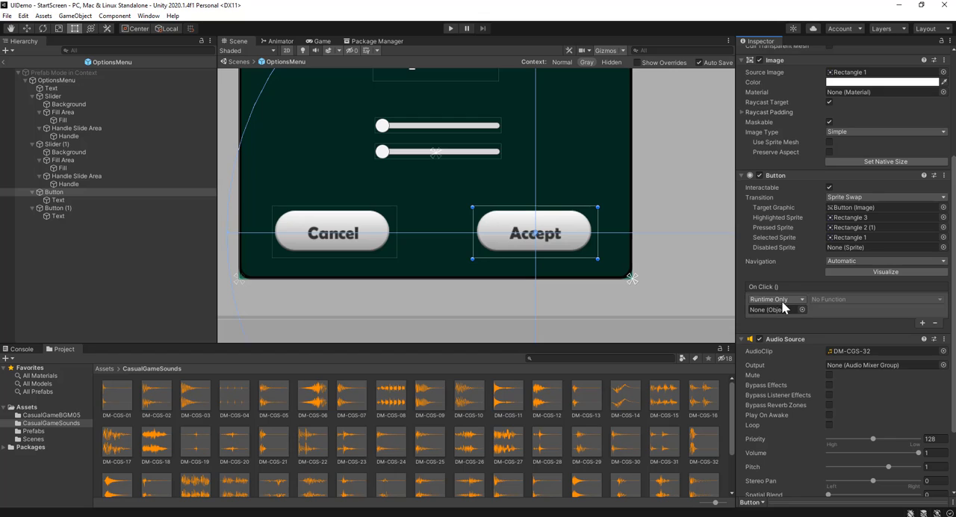
left_click(64, 192)
left_click_drag(64, 193, 790, 317)
Set the Accept button's On Click function to AudioSource.Play()
left_click(869, 301)
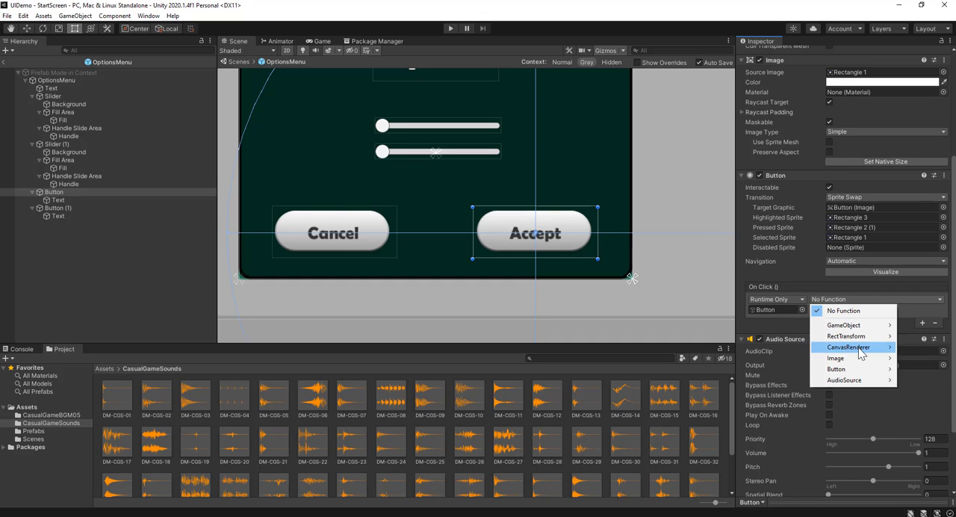
mouse_move(861, 381)
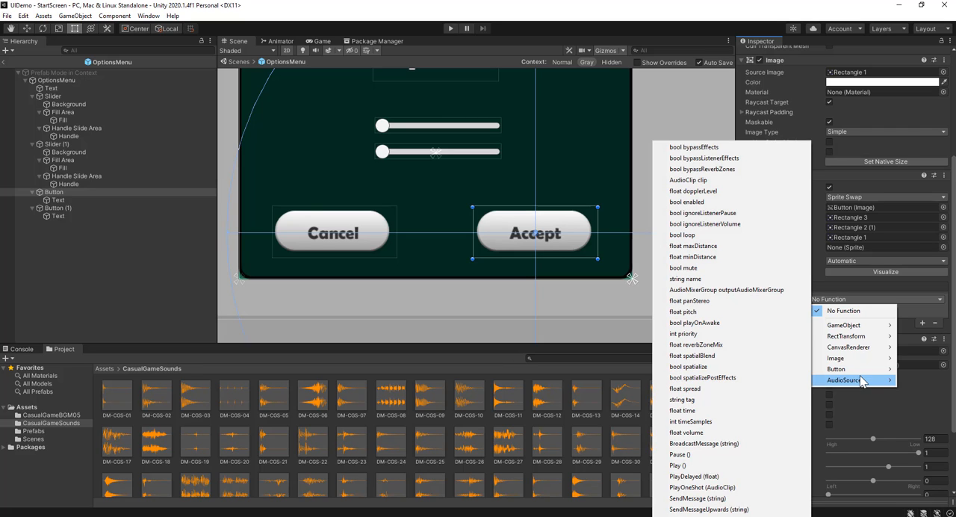
left_click(712, 466)
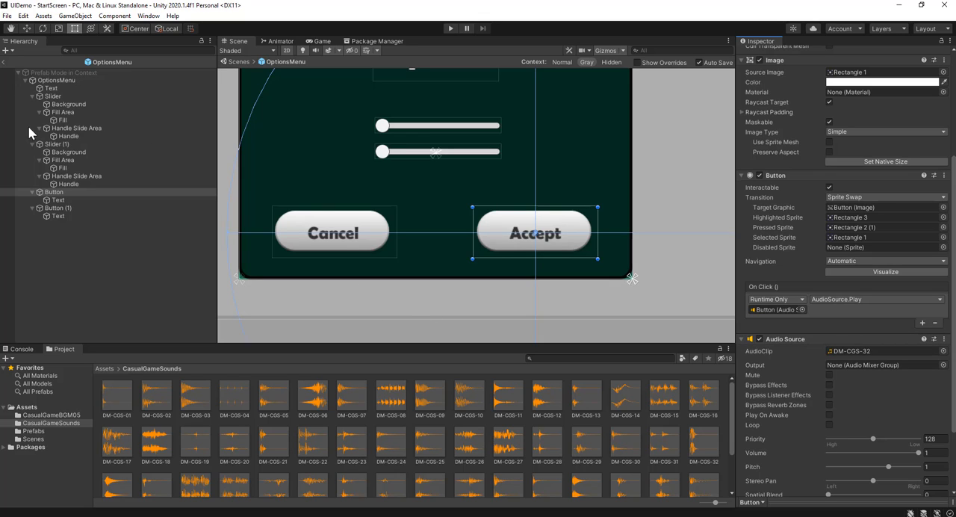
Return to the StartScreen scene, run it in play mode to test the Accept button's click sound, and stop it
left_click(4, 63)
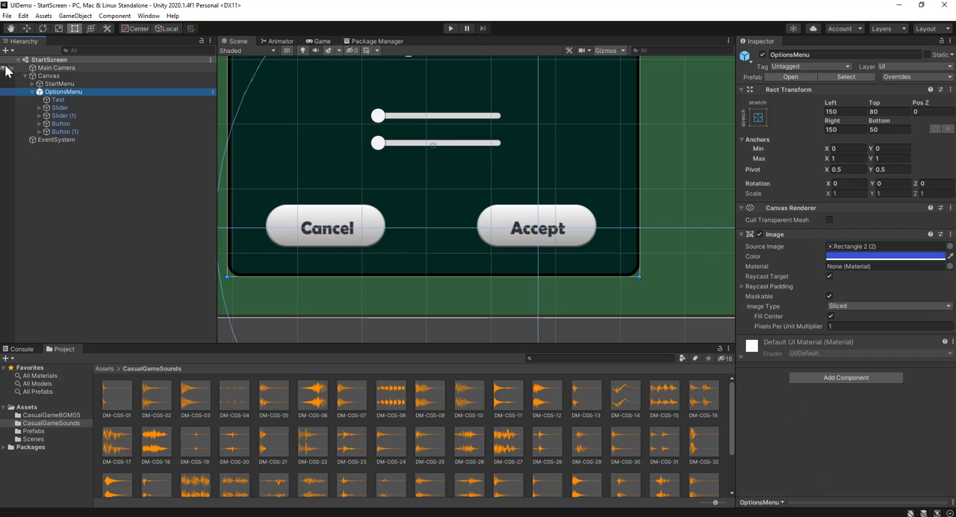
left_click(121, 203)
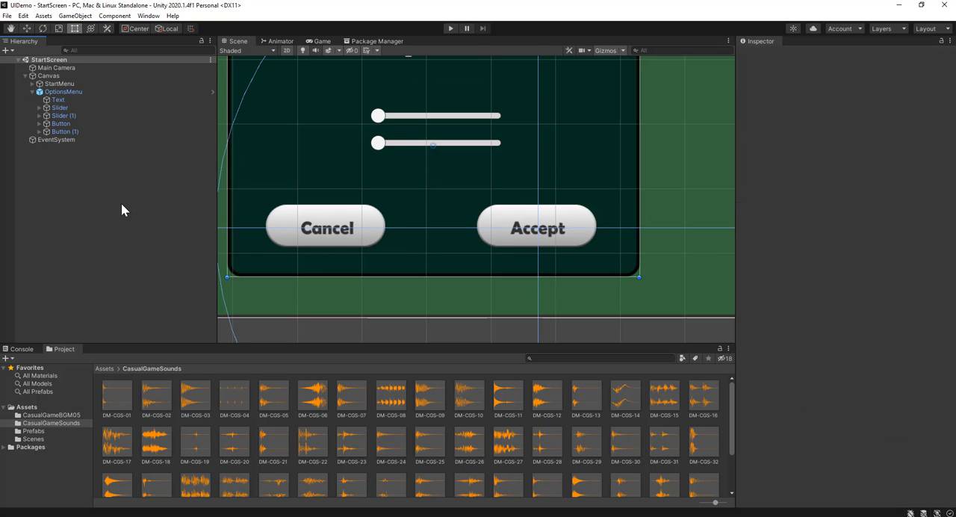
left_click(453, 29)
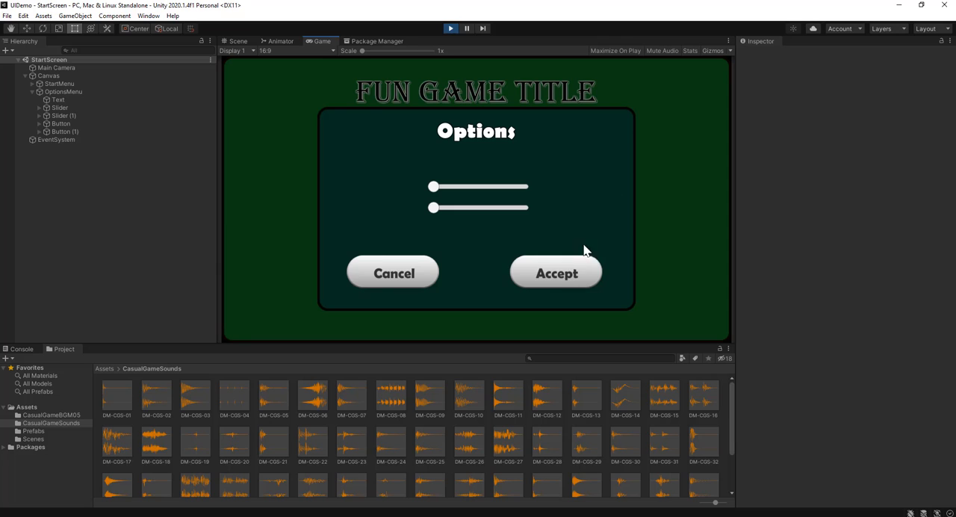
left_click(587, 276)
left_click(451, 29)
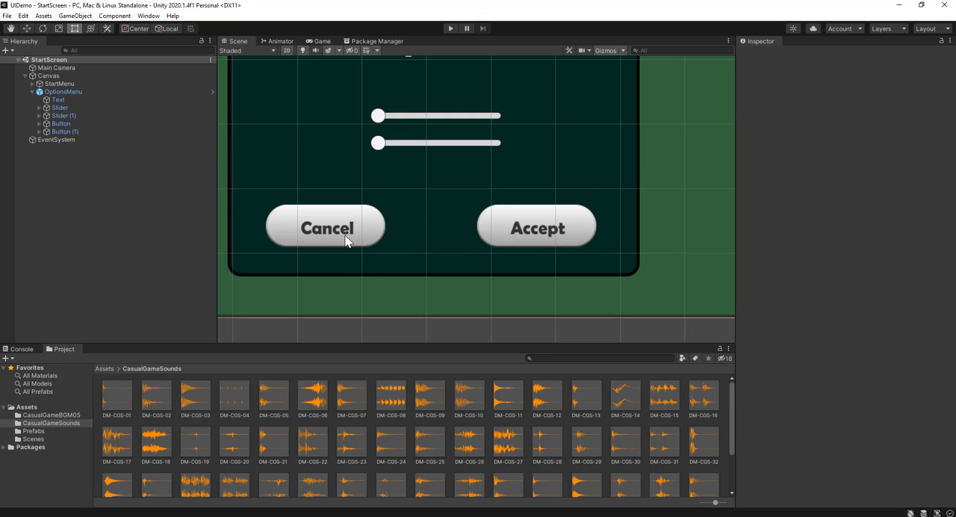
Tint the Cancel button's image light red, FFB6B6
scroll(434, 250, "down", 3)
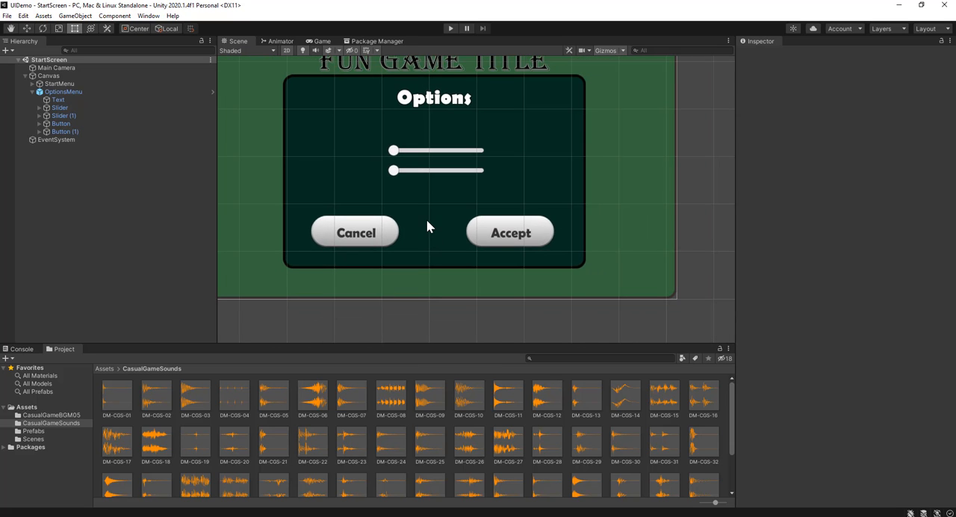
middle_click_drag(426, 222, 455, 263)
key("t")
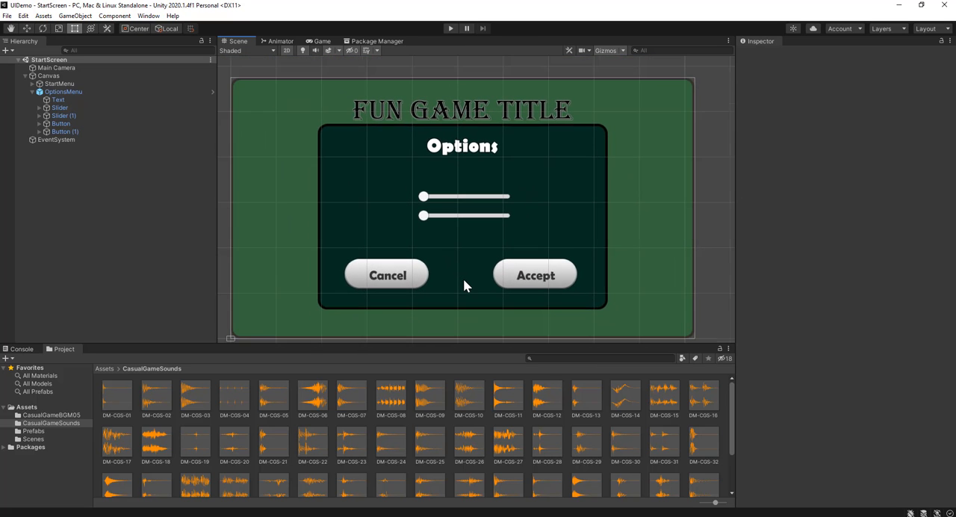
scroll(464, 280, "up", 2)
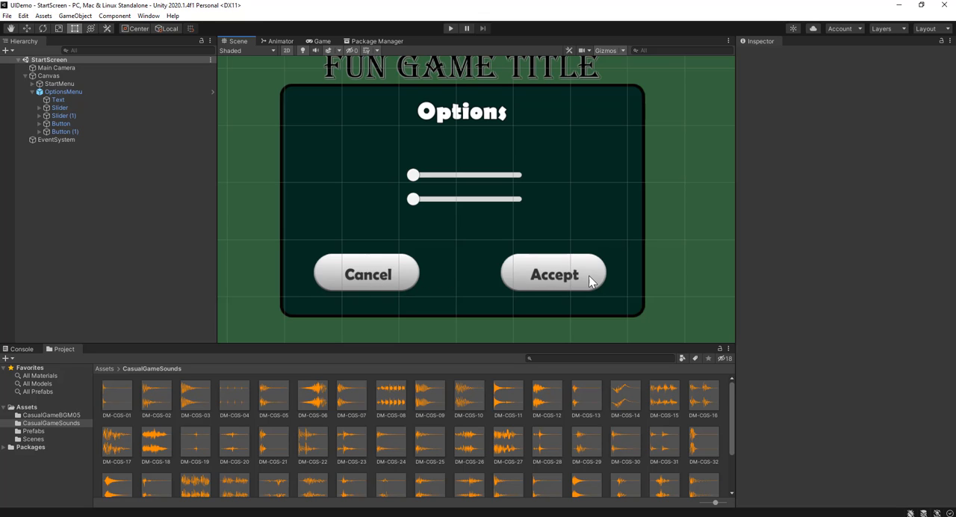
left_click(381, 292)
left_click(119, 133)
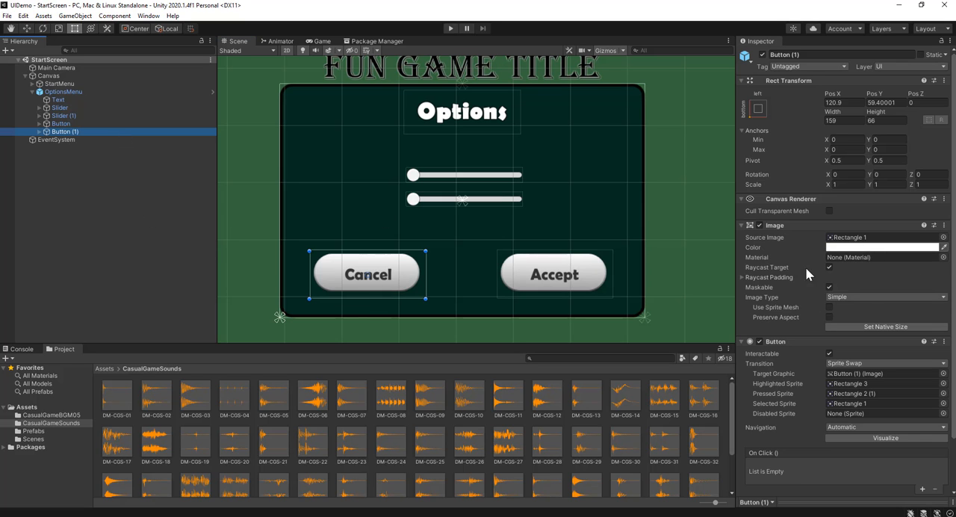
left_click(874, 248)
mouse_move(851, 328)
left_mouse_down()
mouse_move(863, 337)
mouse_move(860, 323)
left_mouse_up()
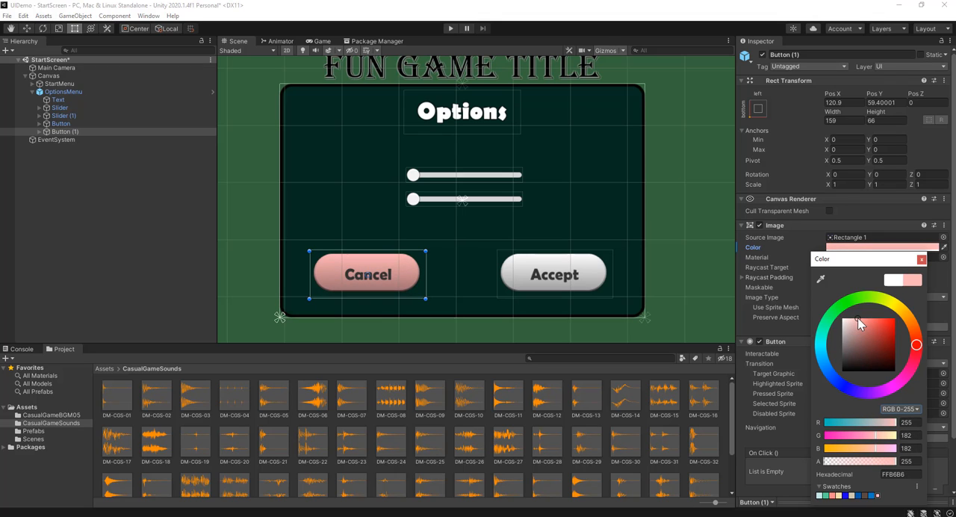
left_click(921, 260)
Tint the Accept button's image light green, AAFFC9, and clear the selection
left_click(595, 278)
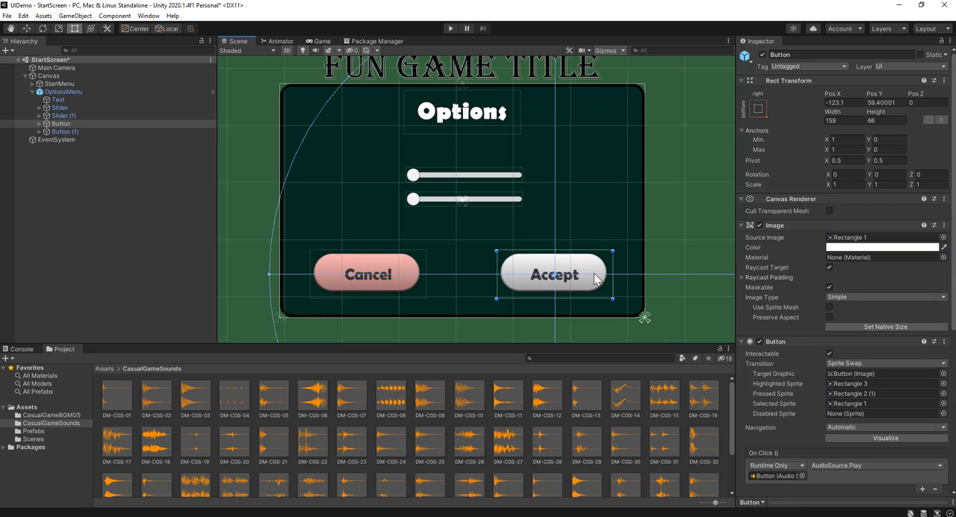
left_click(888, 248)
left_click(857, 298)
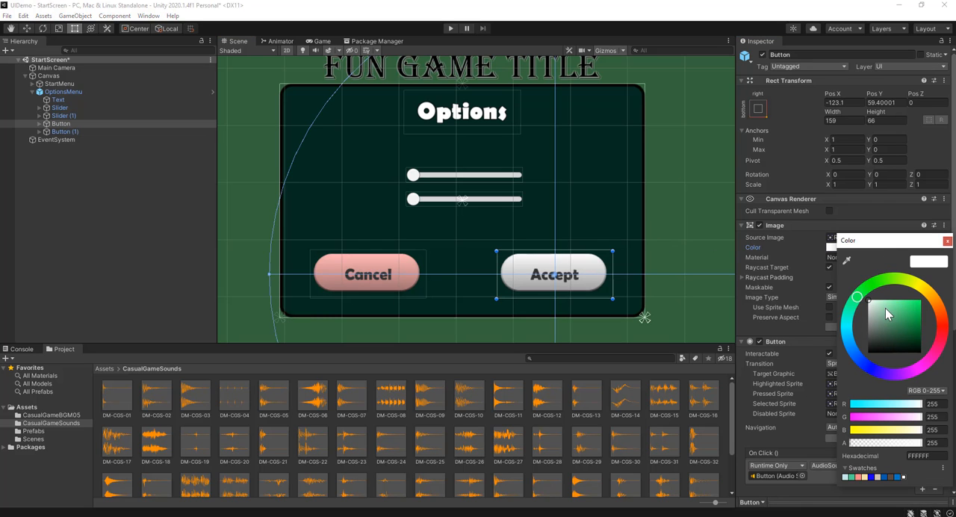
left_click_drag(887, 316, 889, 302)
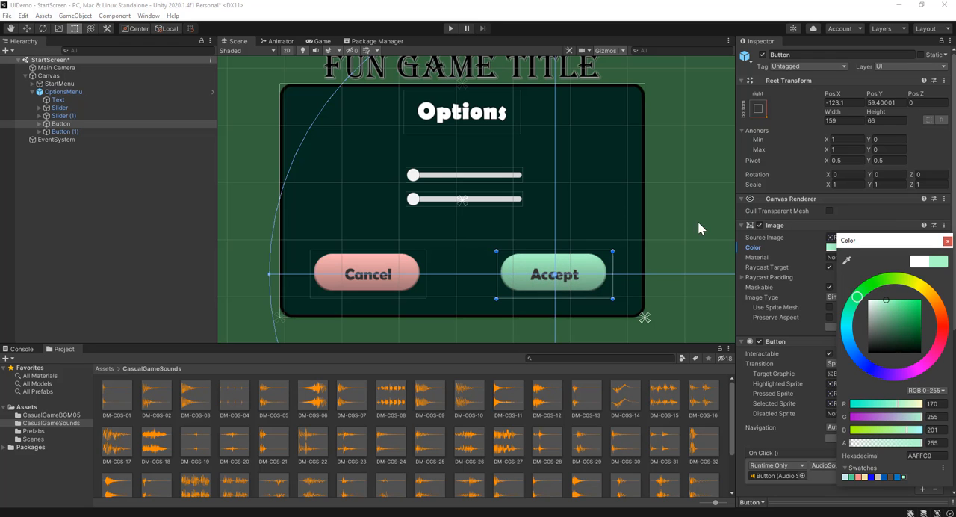
scroll(643, 215, "down", 2)
left_click(234, 236)
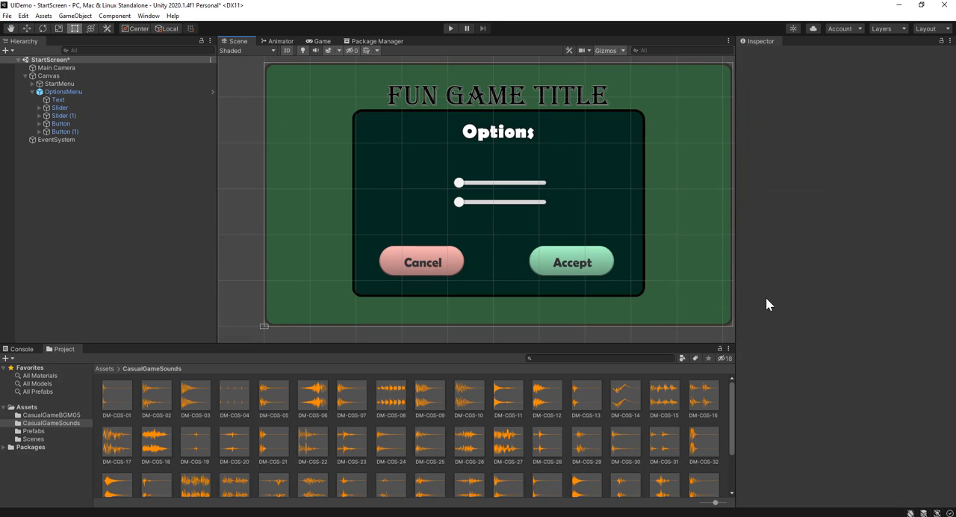
Examine the recolored Cancel and Accept buttons up close in the scene and in the Game view
scroll(617, 288, "up", 1)
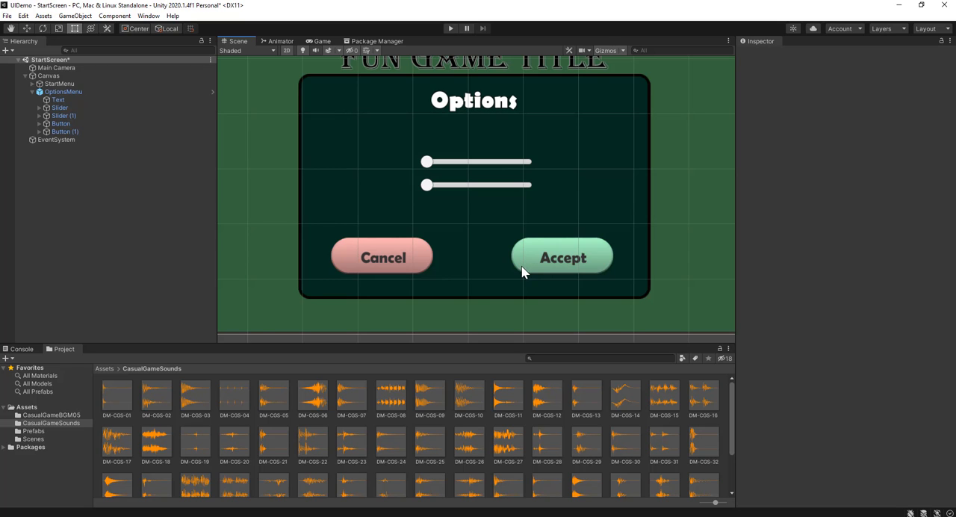
scroll(557, 265, "up", 2)
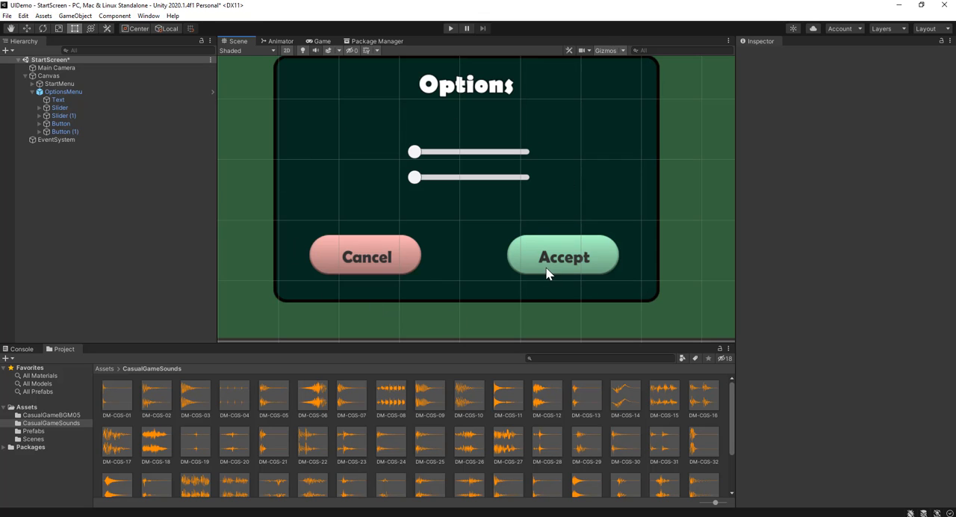
scroll(547, 272, "up", 1)
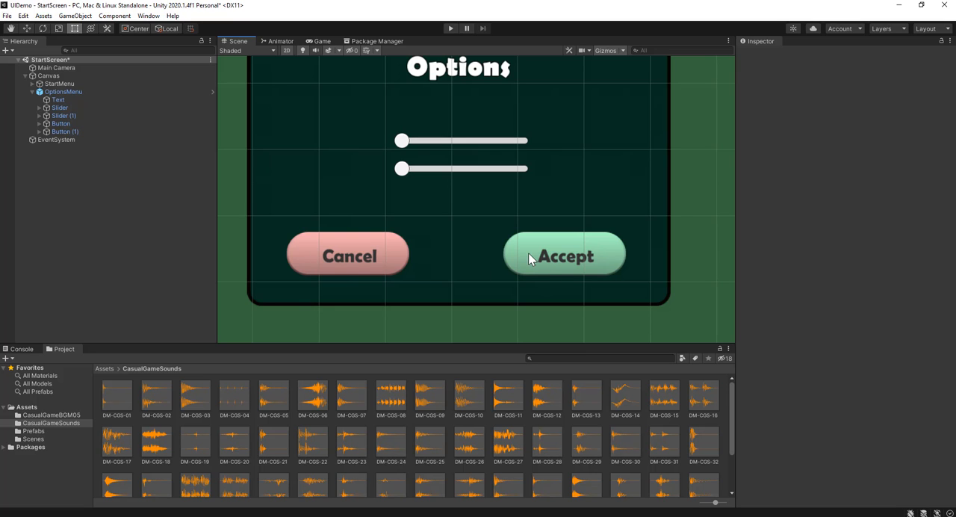
scroll(549, 260, "down", 3)
scroll(551, 265, "down", 1)
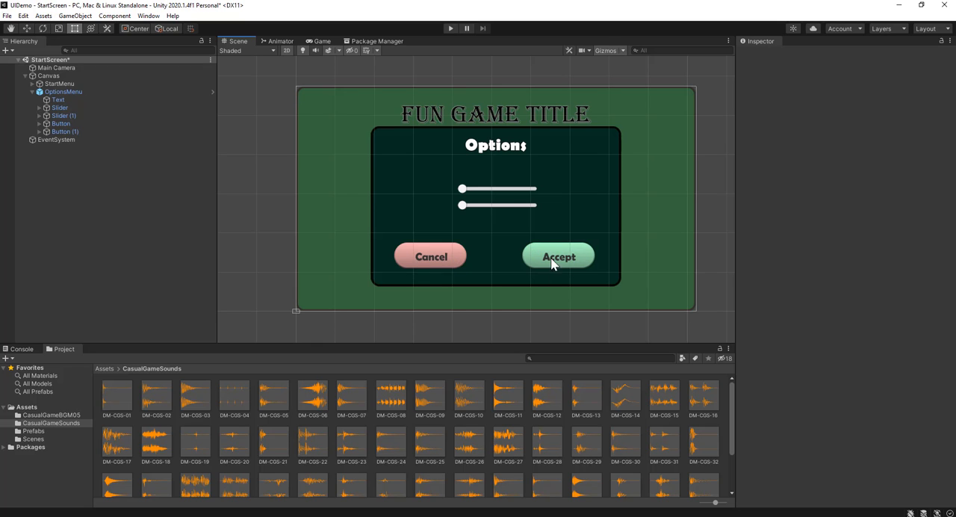
left_click(322, 42)
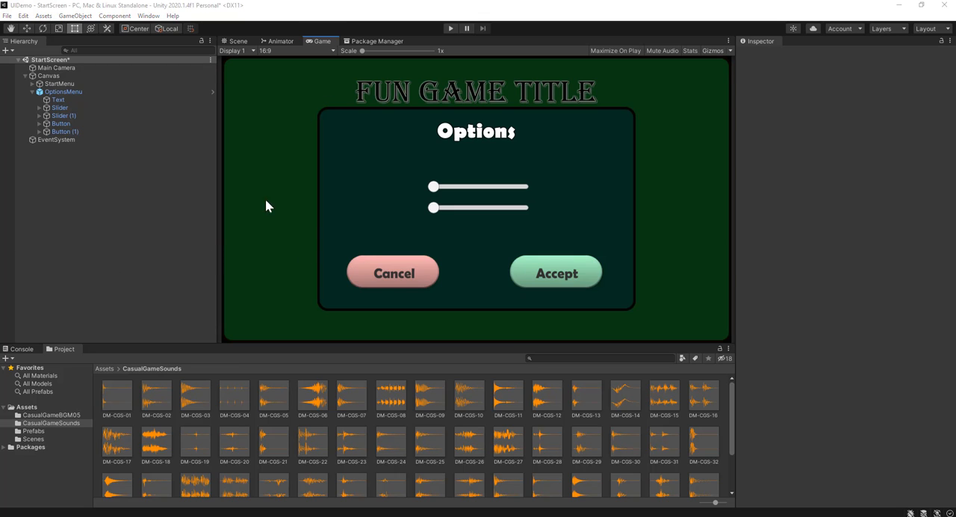
left_click(245, 40)
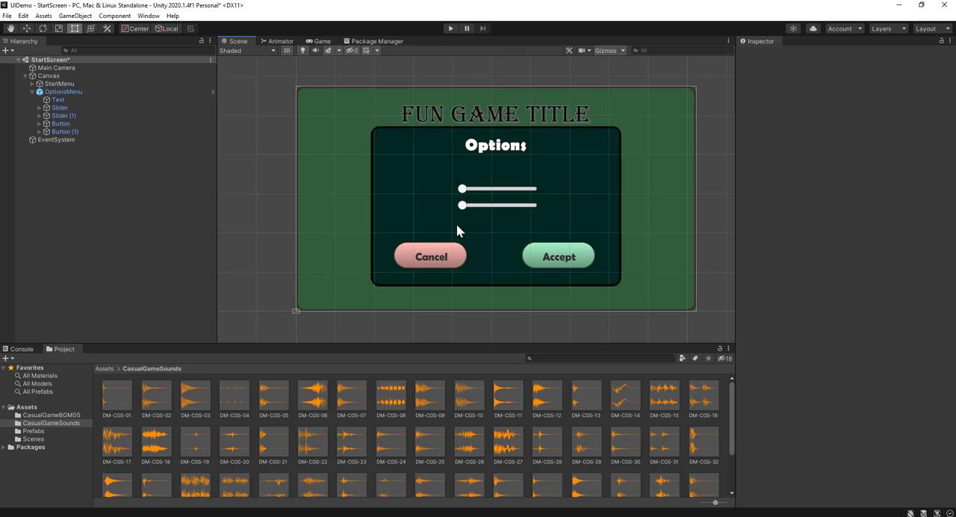
scroll(459, 226, "up", 2)
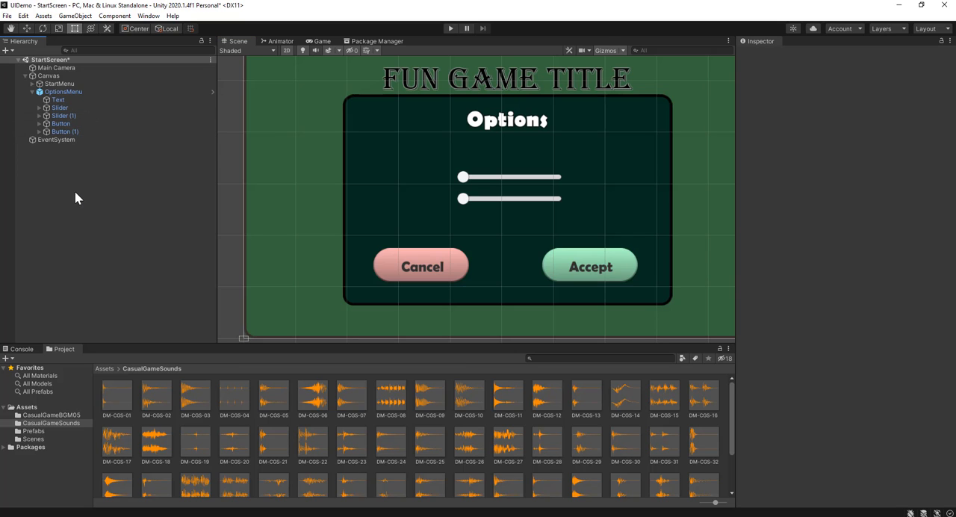
Show the main Assets folder and create an empty game object named BackgroundMusic at the scene's root level
left_click(104, 369)
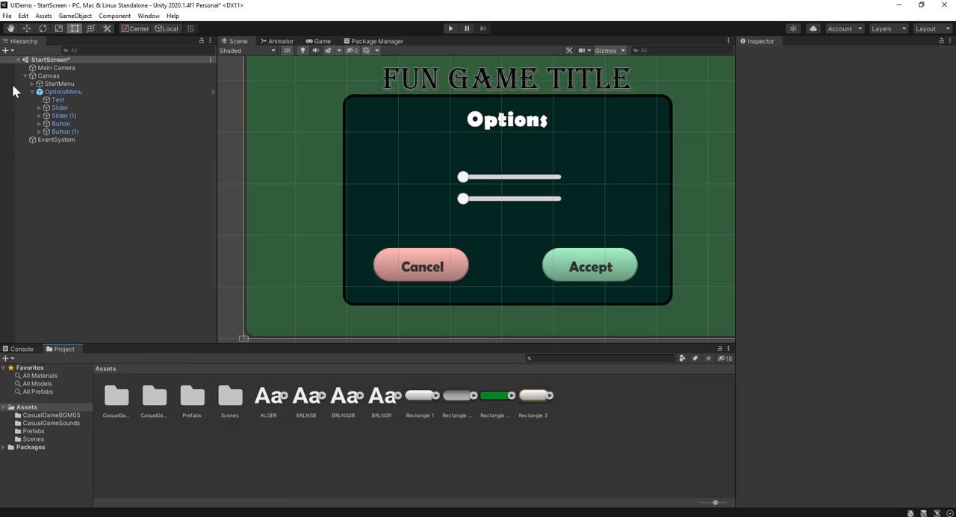
left_click(63, 69)
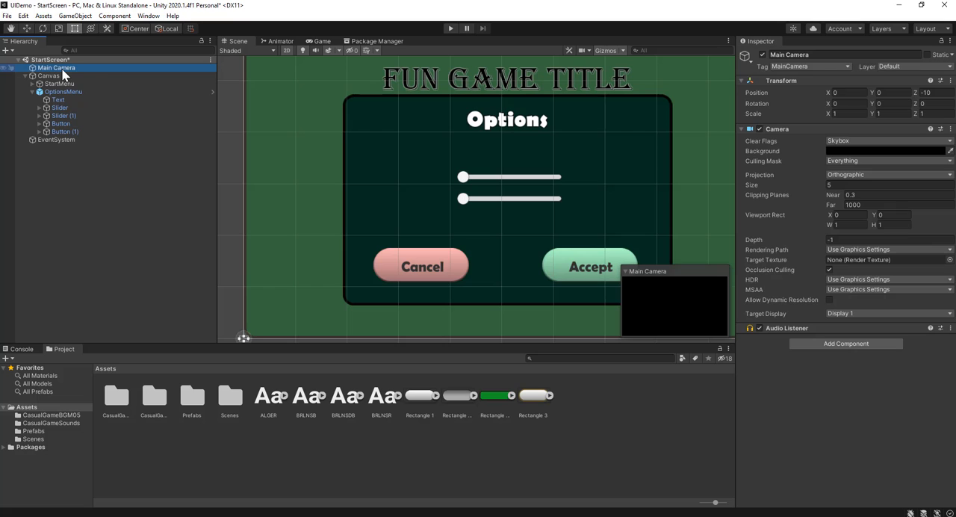
left_click(78, 161)
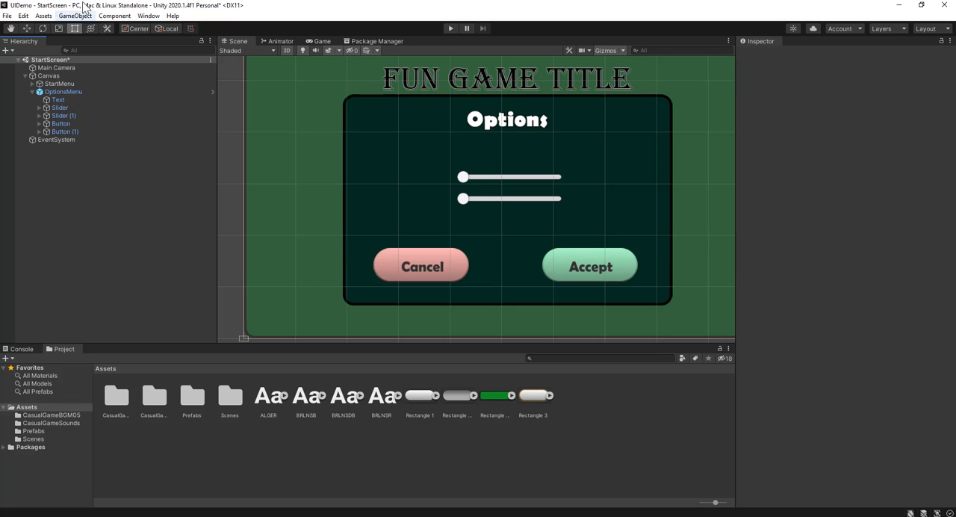
left_click(79, 16)
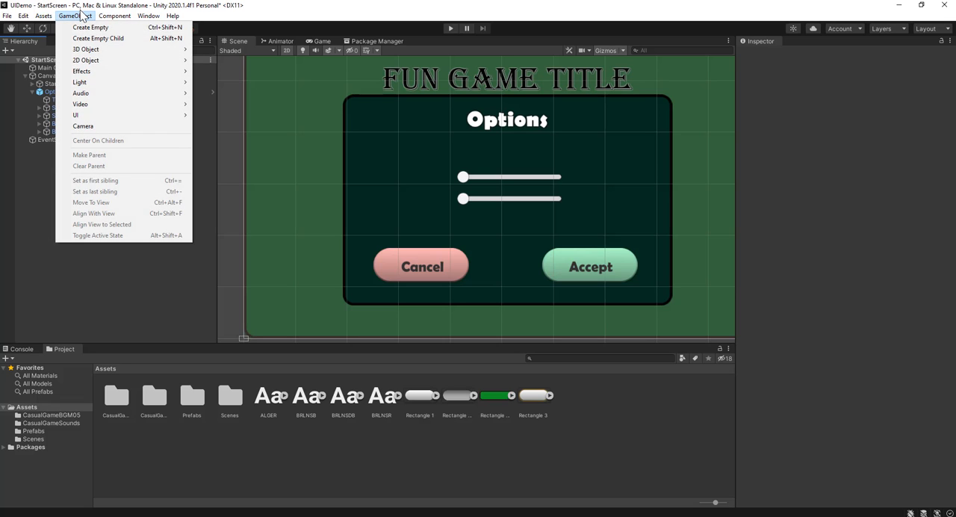
left_click(91, 27)
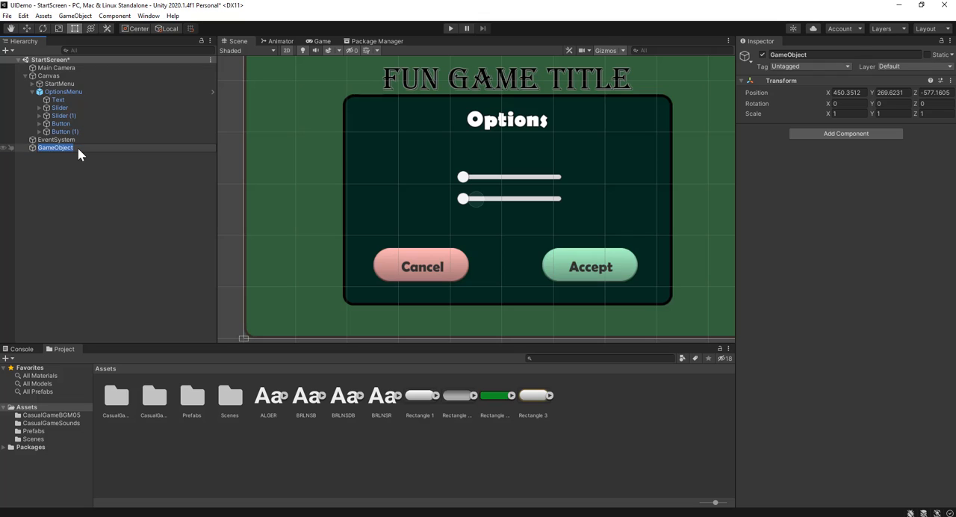
type("BackgroundMusic")
key("Return")
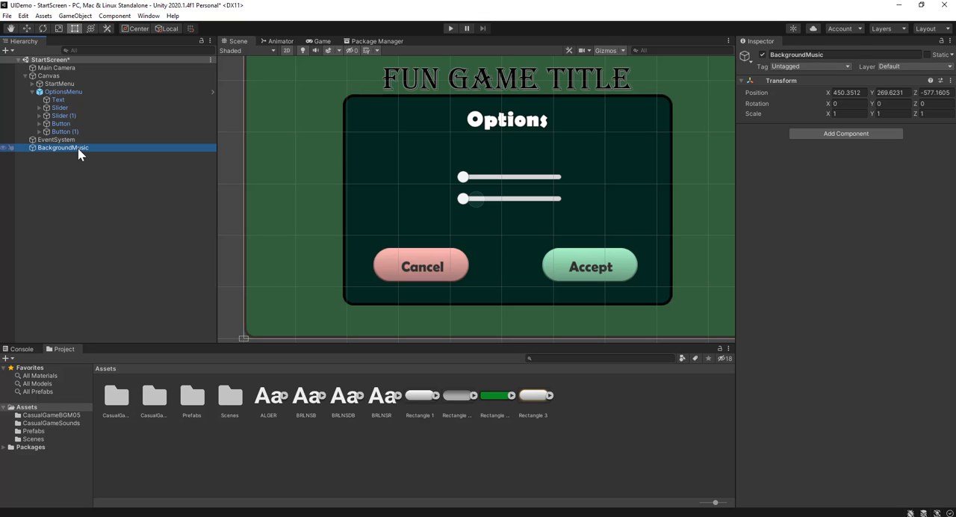
Add an Audio Source component to the BackgroundMusic object and turn on Loop
left_click(863, 133)
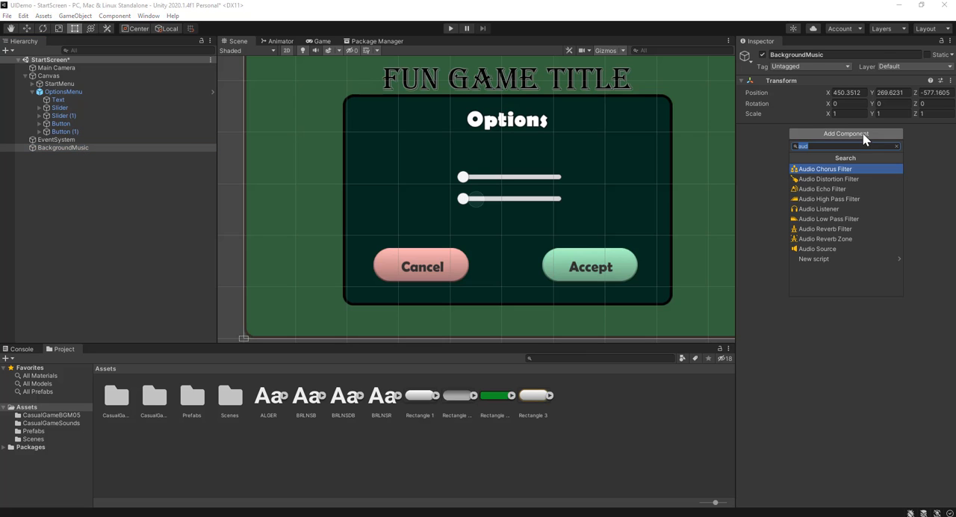
left_click(836, 248)
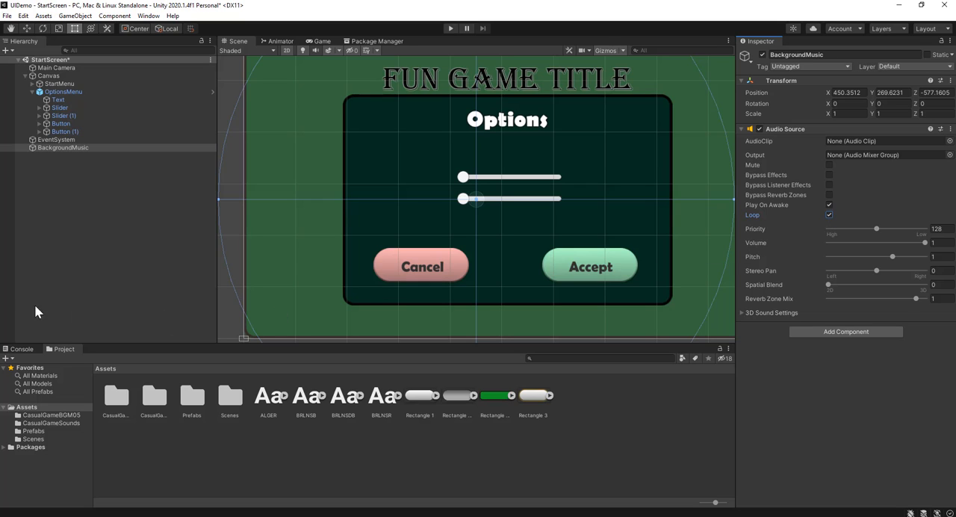
Preview the BGM_01 clip from the CasualGameBGM05 folder and assign it as the BackgroundMusic Audio Source's clip
right_click(104, 207)
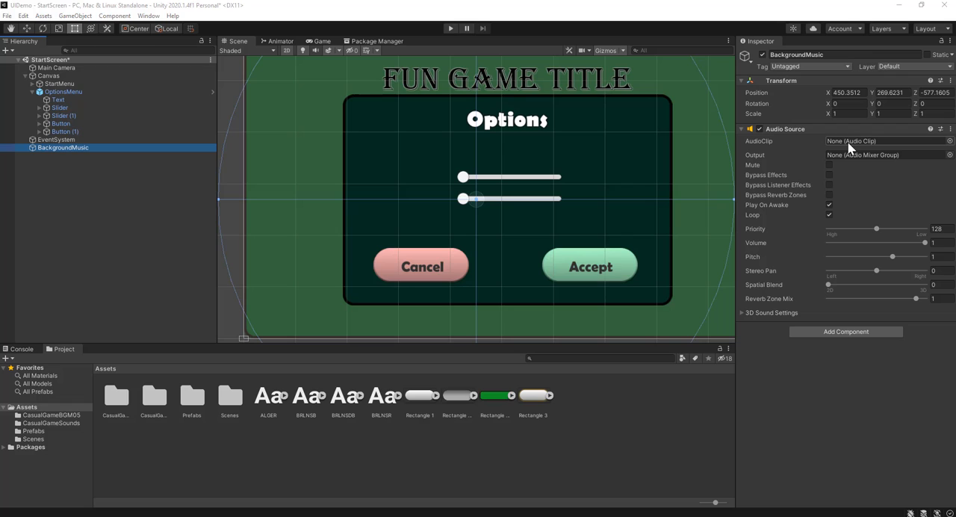
double_click(117, 401)
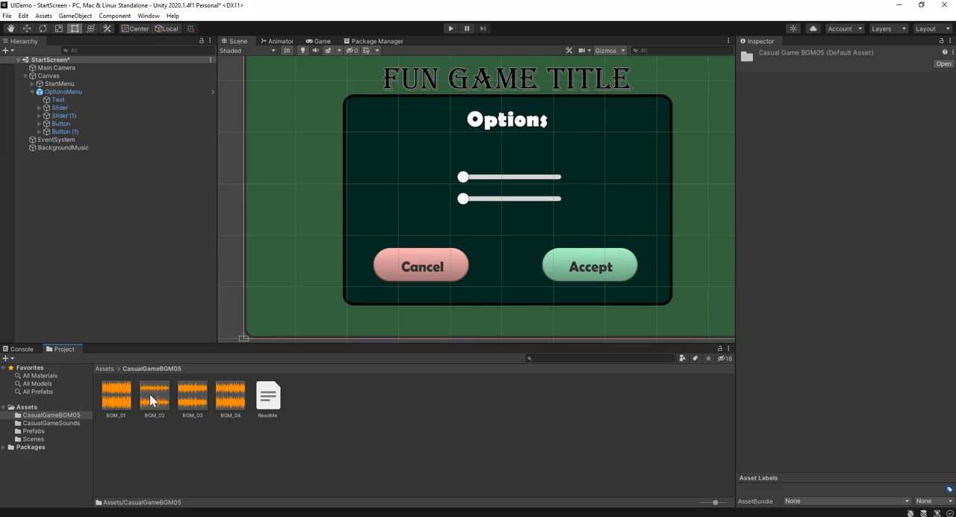
left_click(109, 405)
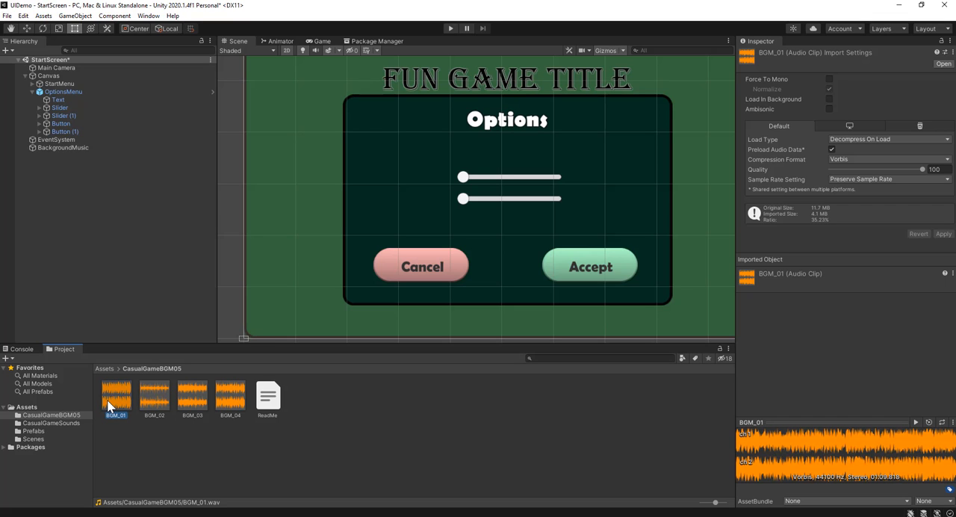
left_click(915, 422)
left_click(915, 422)
left_click(69, 148)
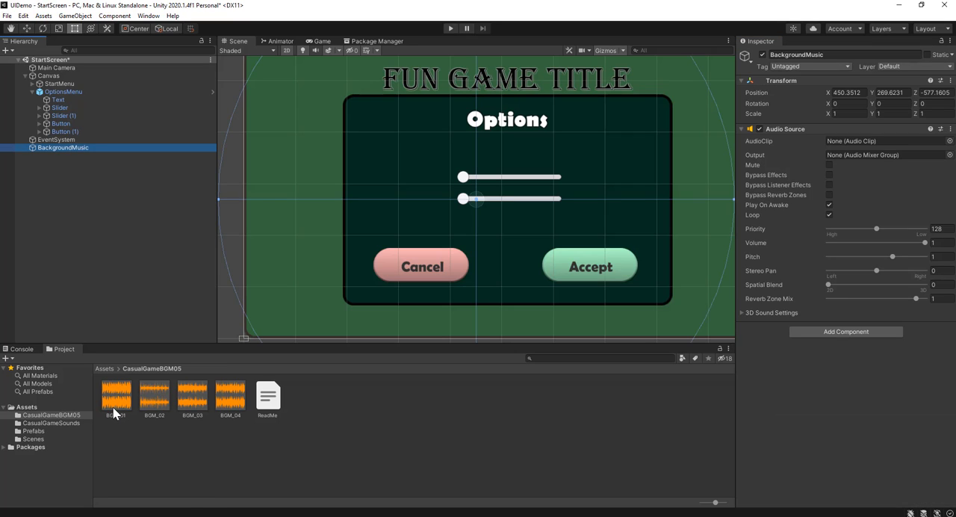
left_click_drag(106, 399, 872, 138)
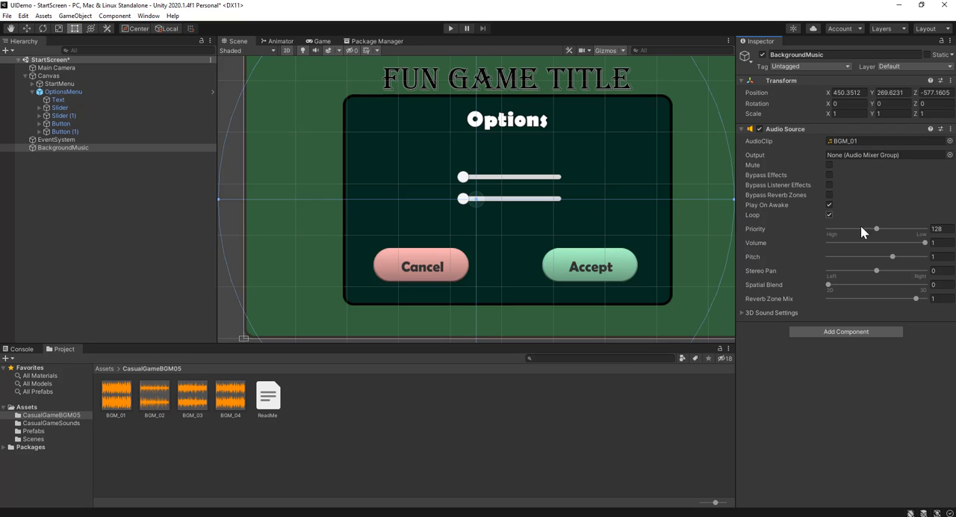
Set the BackgroundMusic Audio Source's volume to 0.4
left_click_drag(924, 243, 869, 254)
left_click(946, 243)
key("BackSpace")
key("BackSpace")
key("Return")
left_click(889, 390)
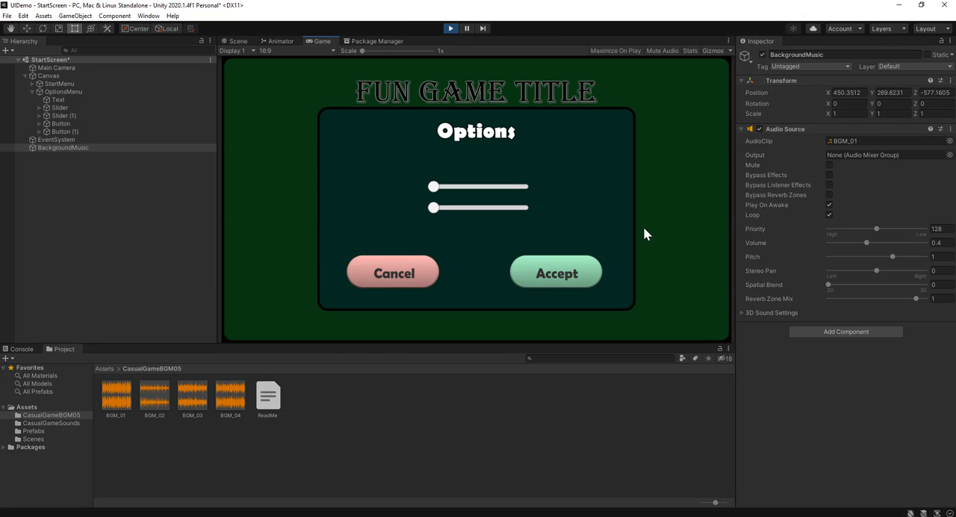
Play the scene to compare the music with the Accept button's click sound, and stop playback
left_click(573, 271)
left_click(573, 272)
left_click(573, 272)
left_click(450, 28)
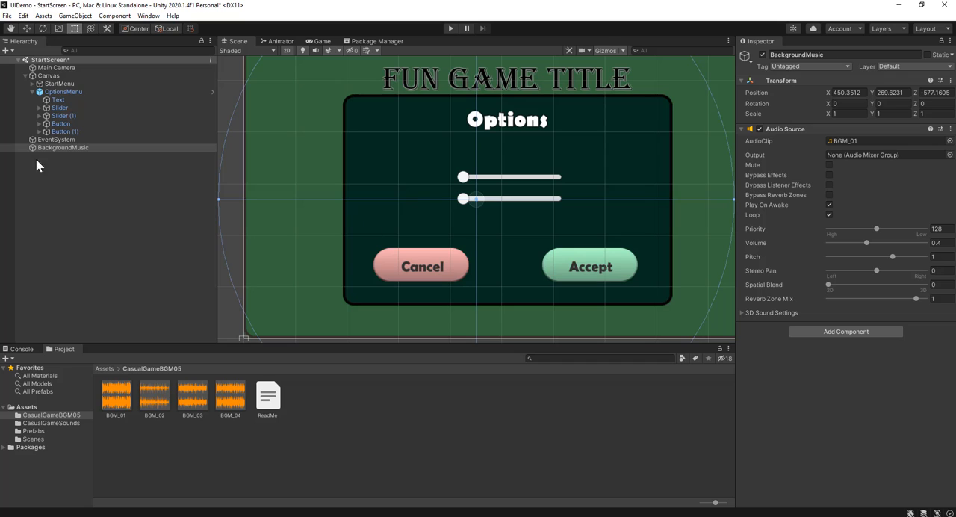
Lower the BackgroundMusic Audio Source's volume to 0.15
left_click(69, 148)
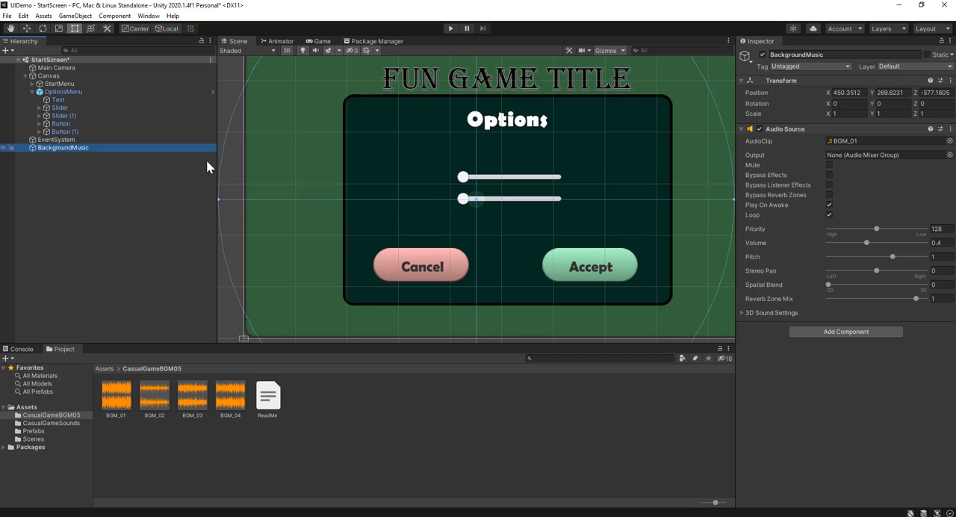
left_click(943, 243)
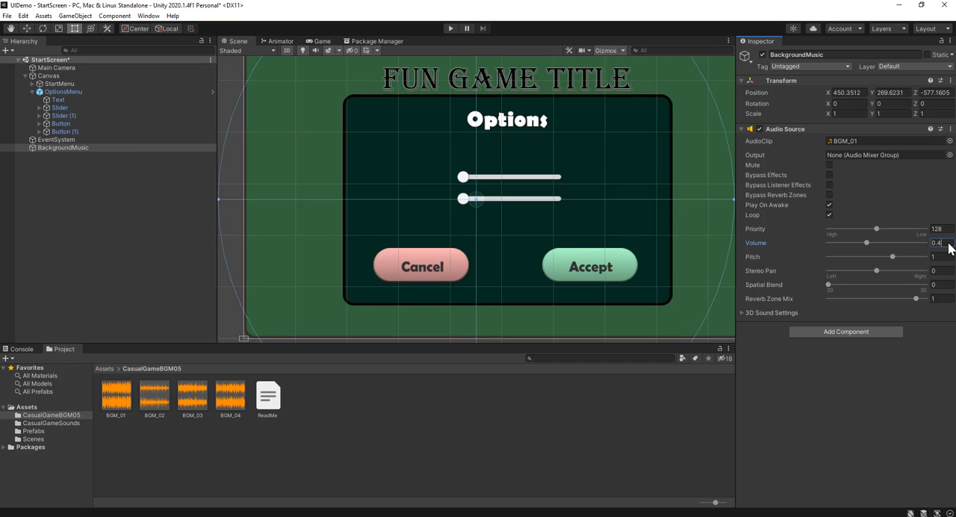
key("BackSpace")
type("2")
key("BackSpace")
type("15")
left_click(858, 392)
Play the scene again to check the quieter music against the Accept click sound, stop playback and clear the selection
left_click(450, 30)
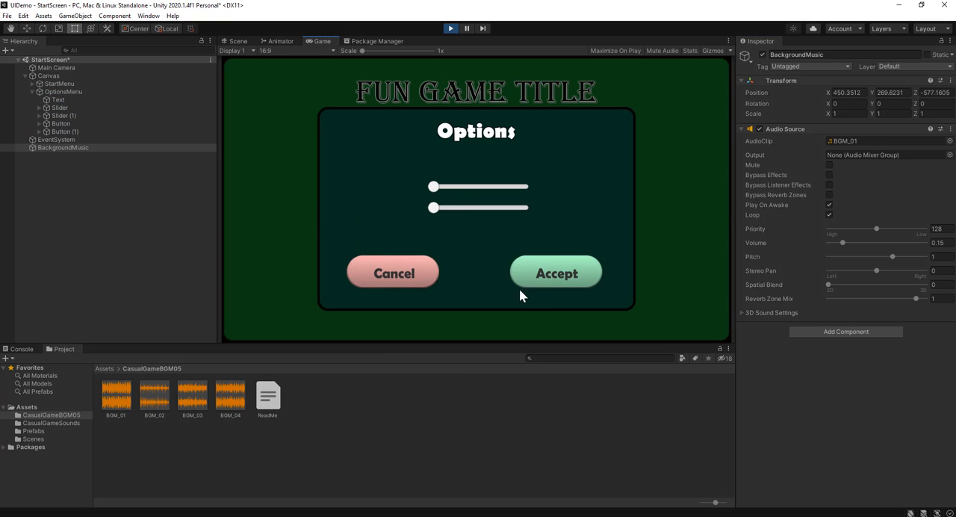
left_click(547, 279)
left_click(547, 279)
left_click(449, 29)
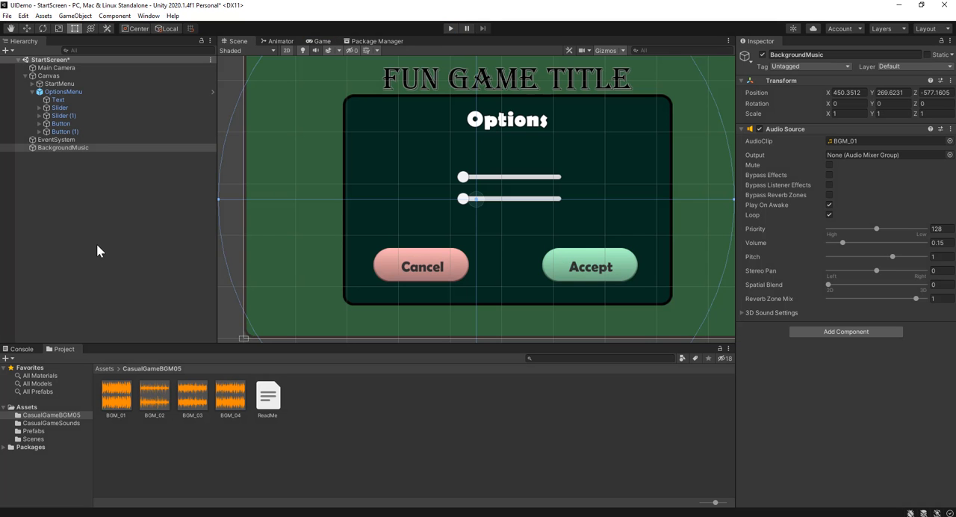
left_click(97, 251)
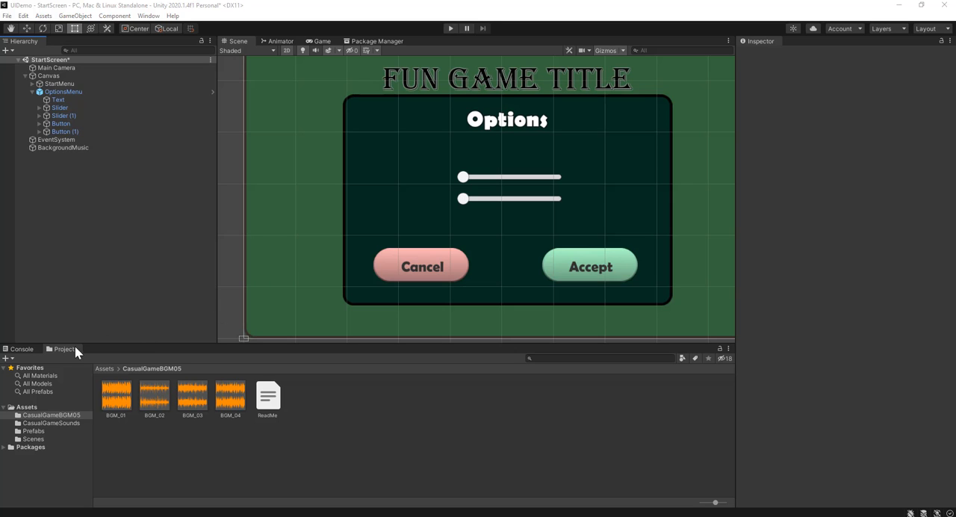
Show the main Assets folder, then collapse OptionsMenu in the scene and deactivate it
left_click(105, 369)
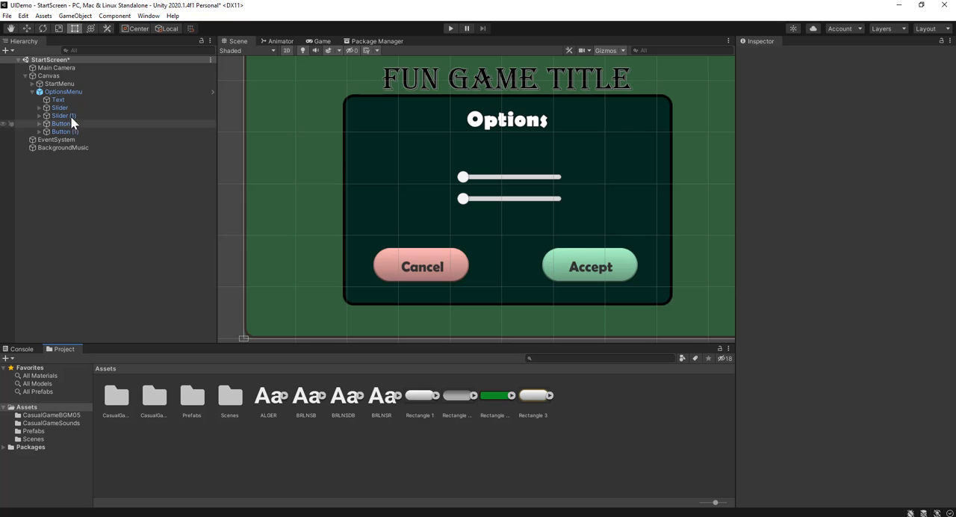
left_click(34, 91)
left_click(32, 91)
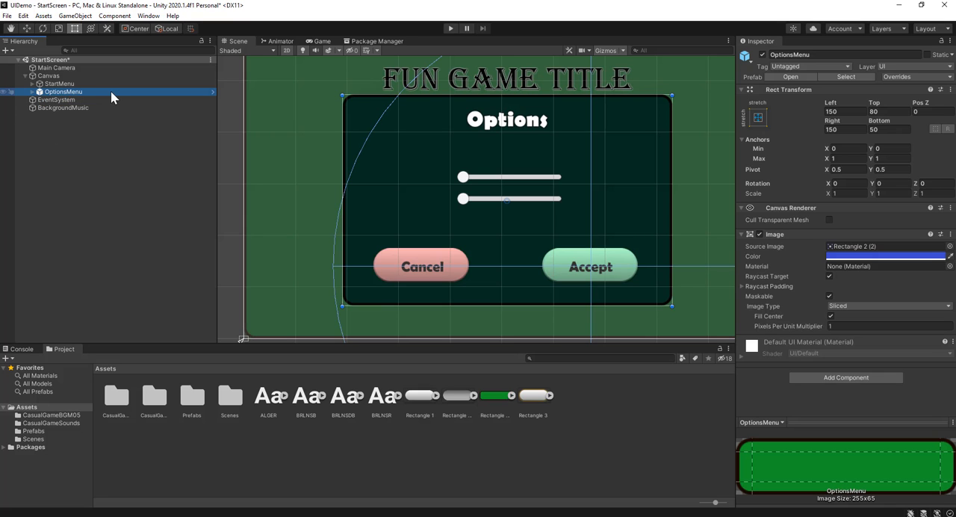
left_click(762, 55)
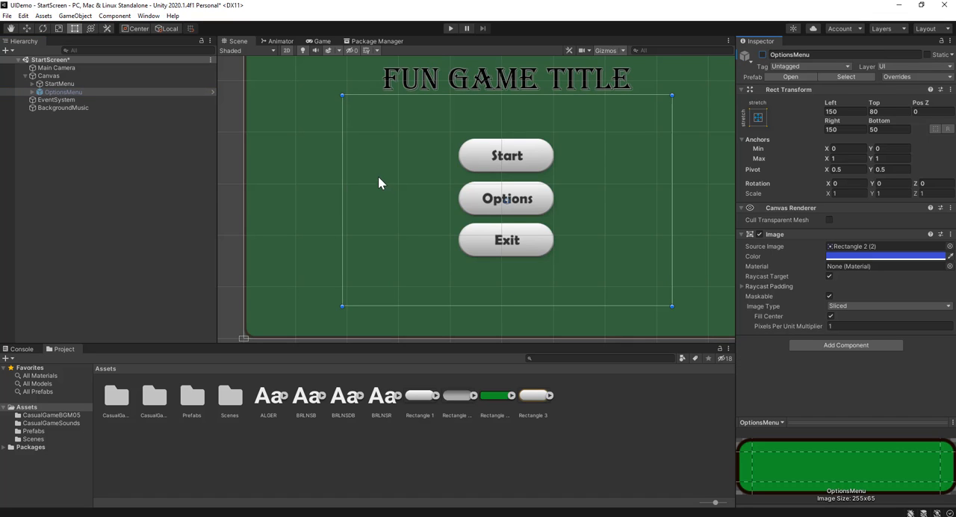
scroll(378, 178, "down", 3)
left_click(67, 181)
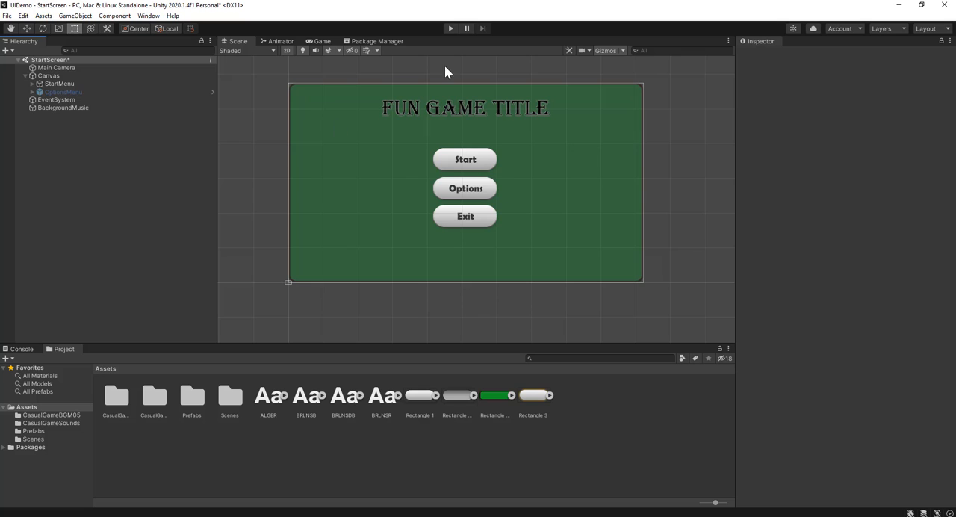
Add a UI Panel to the Canvas and color its image fully opaque black, 000000 with alpha 255
scroll(623, 270, "up", 1)
scroll(557, 190, "up", 2)
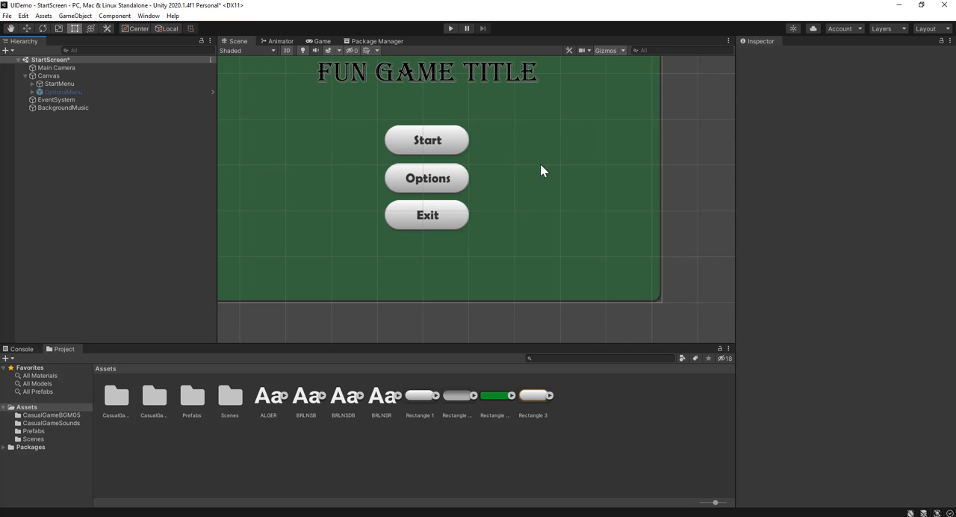
middle_click_drag(542, 169, 605, 194)
scroll(635, 190, "down", 2)
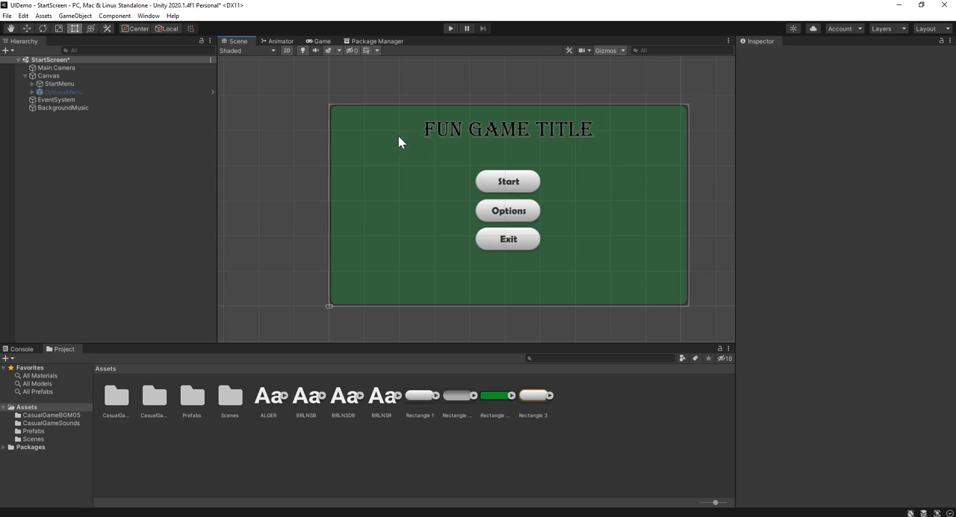
left_click(74, 16)
mouse_move(130, 122)
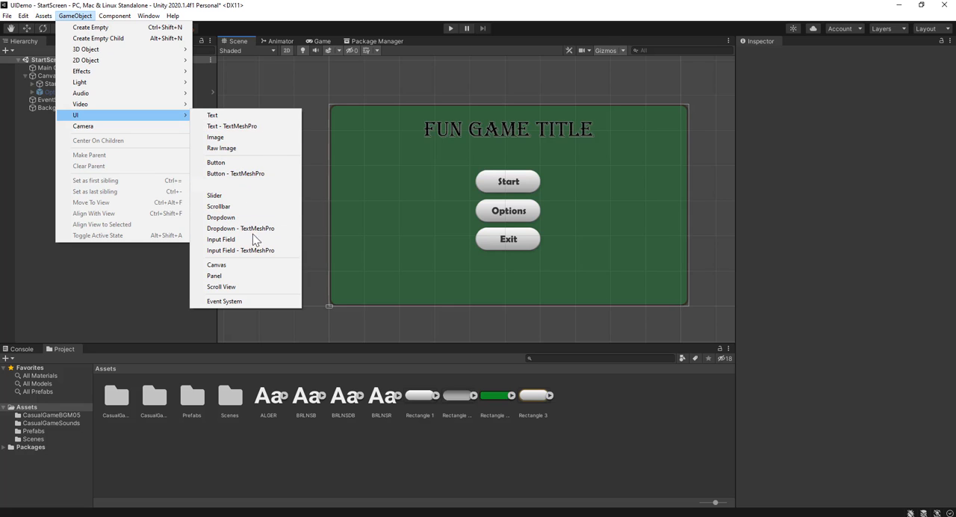
left_click(261, 274)
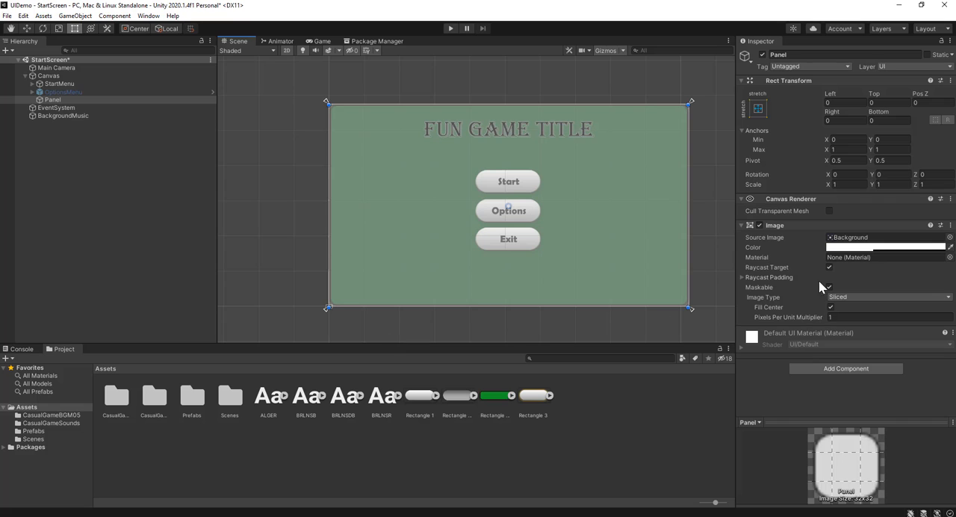
left_click(910, 248)
left_click_drag(853, 346, 854, 367)
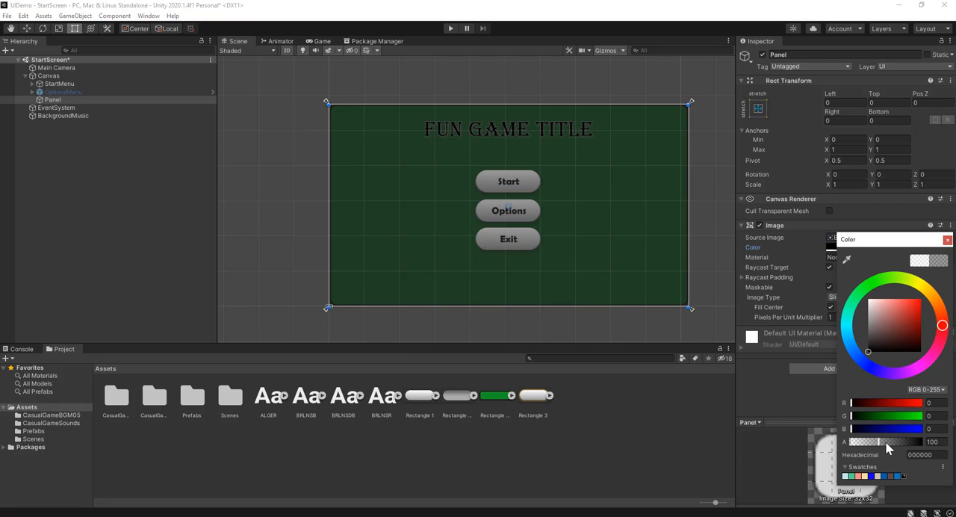
left_click_drag(885, 443, 955, 448)
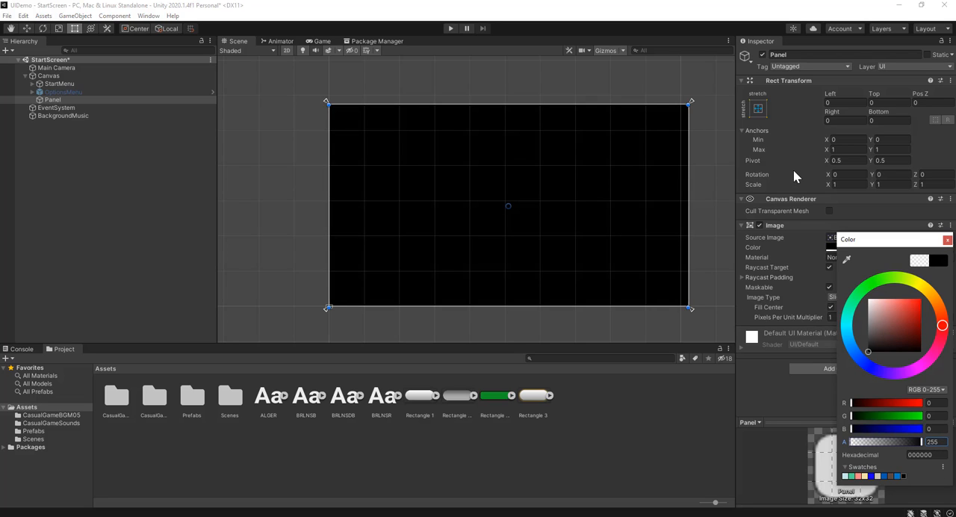
Examine the black panel's edges and corners in the scene and its coverage in the Game view
scroll(716, 116, "up", 4)
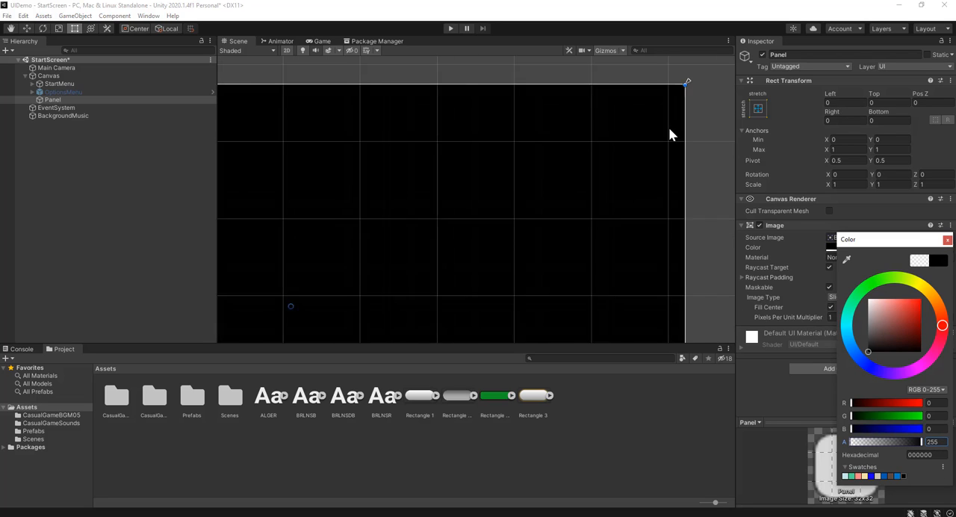
scroll(670, 134, "up", 2)
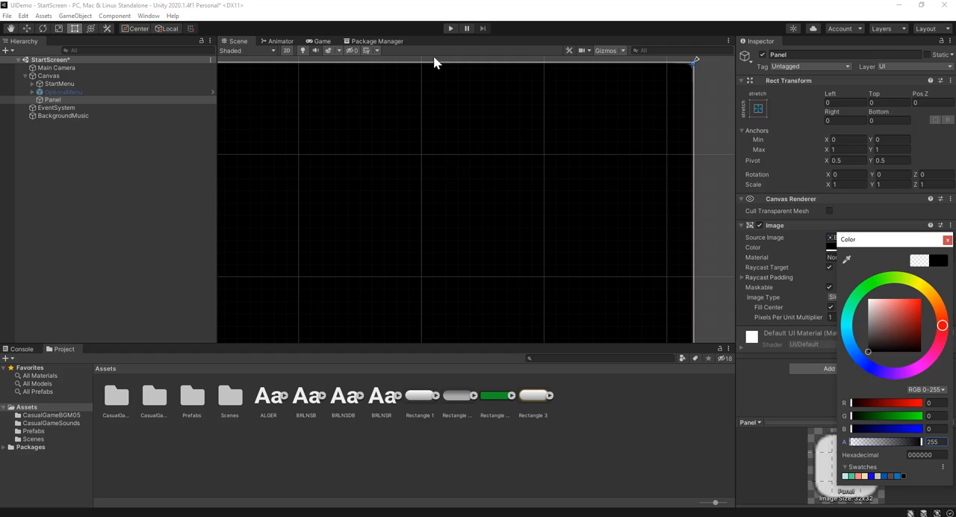
scroll(704, 252, "down", 9)
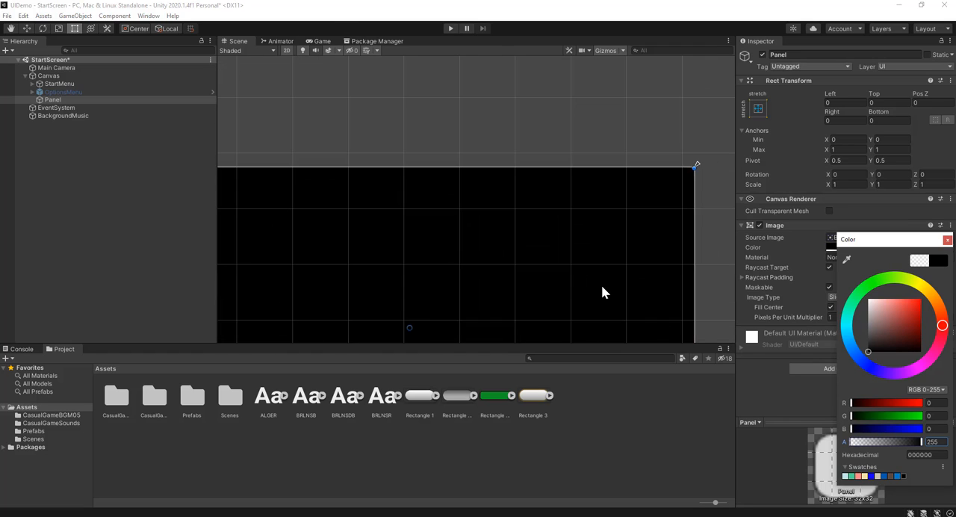
middle_click_drag(601, 284, 613, 250)
left_click(314, 41)
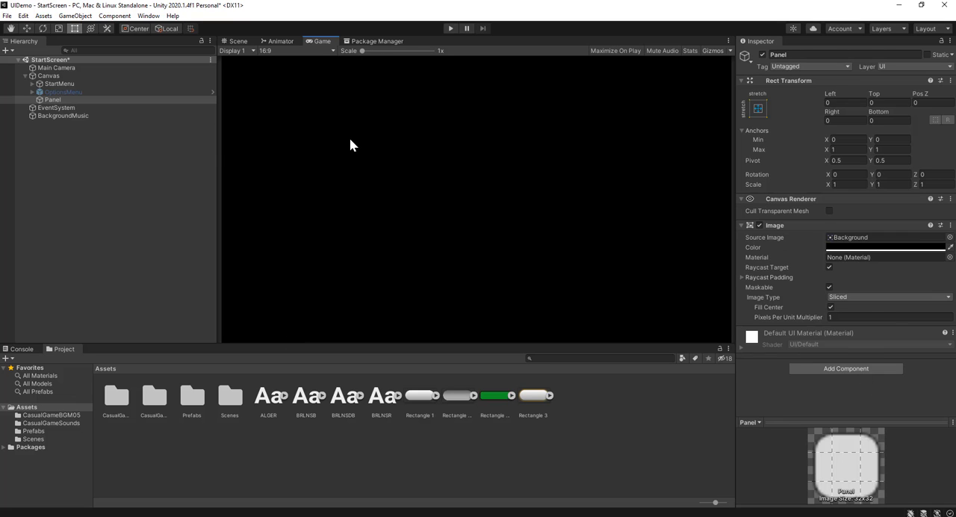
left_click(239, 41)
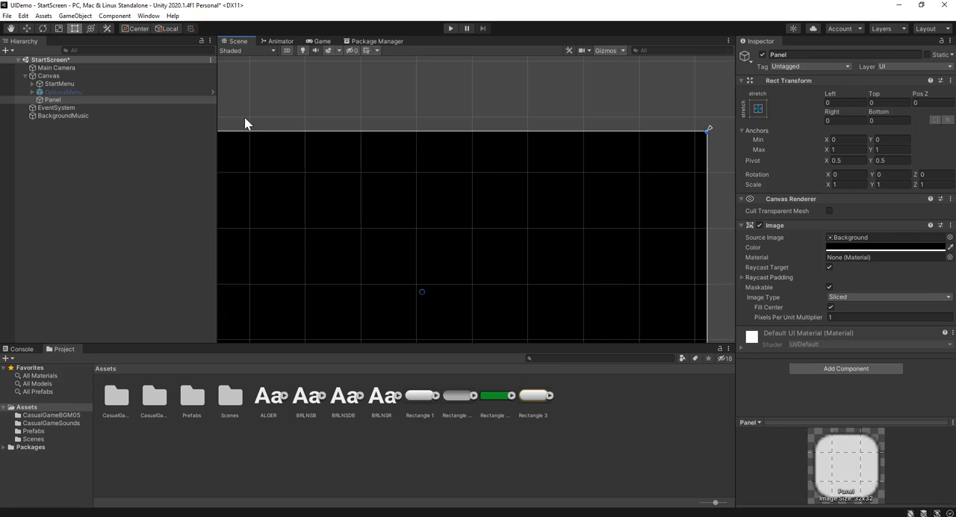
scroll(645, 175, "down", 2)
middle_click_drag(585, 204, 570, 145)
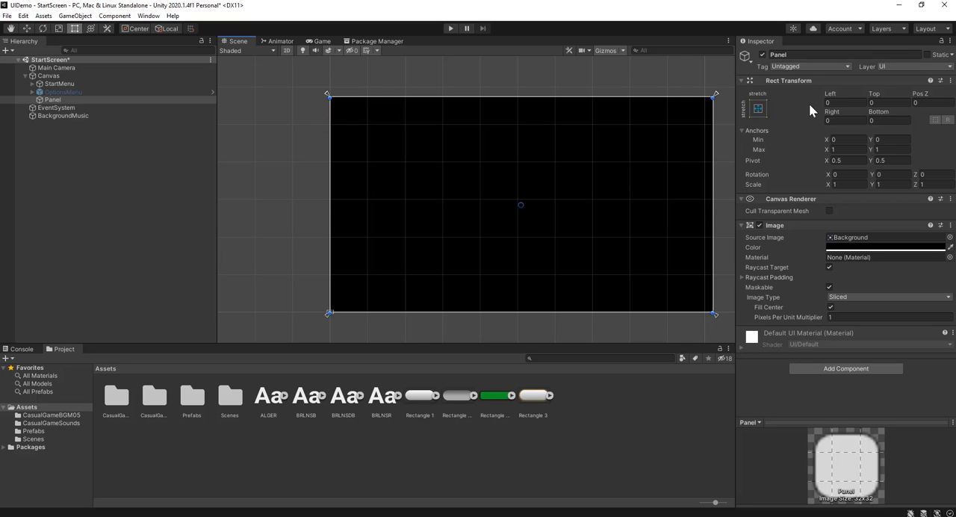
Extend the Panel beyond the canvas by setting Left, Right, Bottom and Top to -5, and clear the selection
left_click(848, 102)
type("-5")
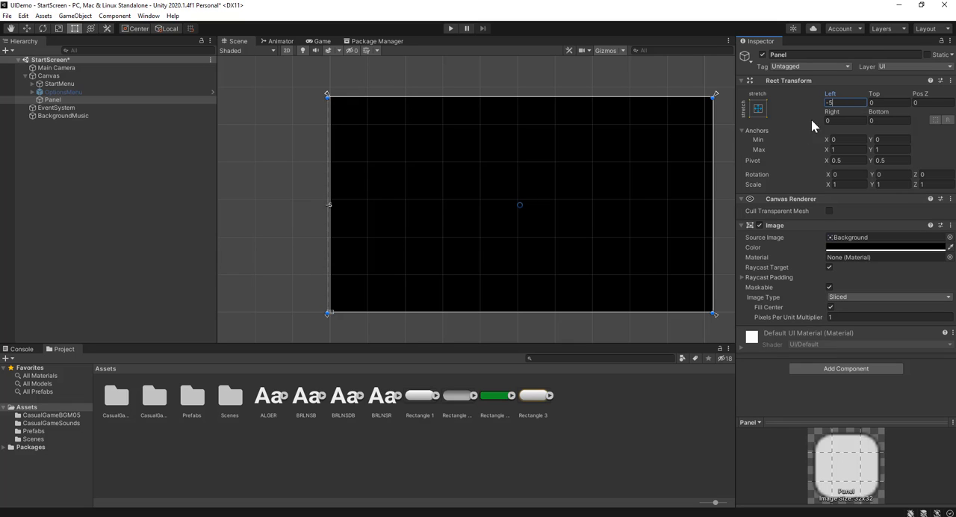
left_click(841, 121)
type("-5")
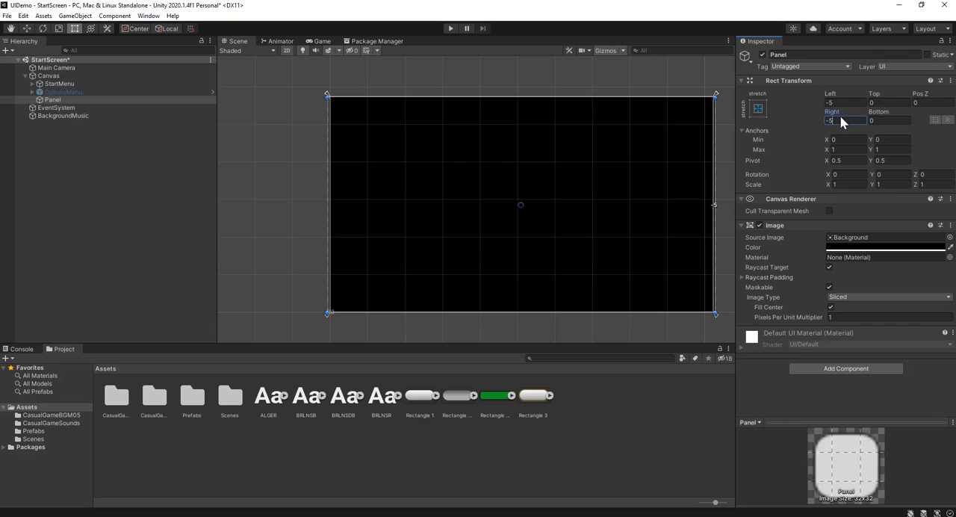
left_click(888, 121)
type("-5")
left_click(889, 101)
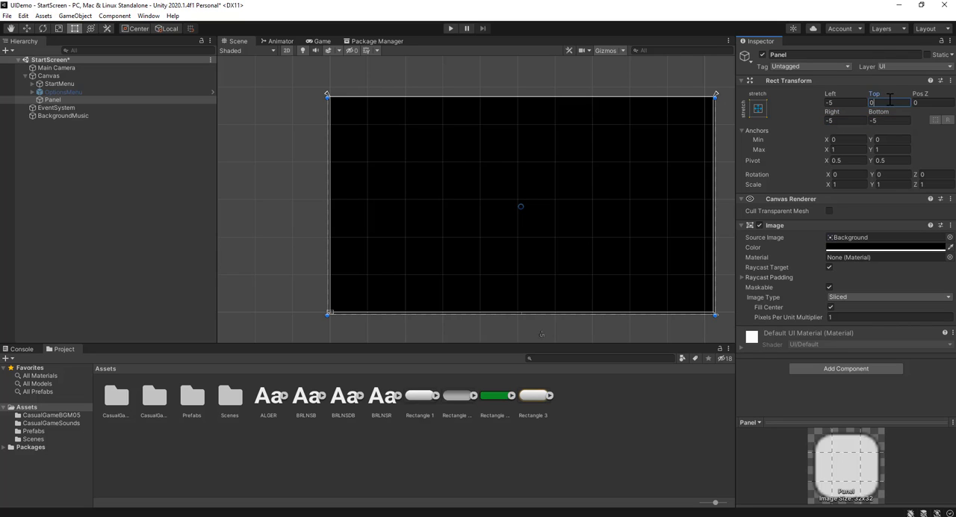
type("-5")
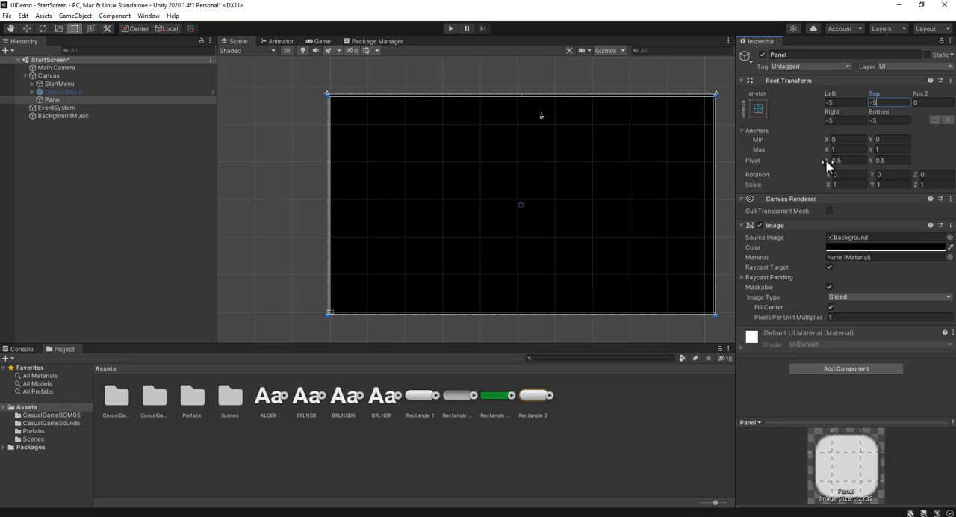
left_click(764, 400)
left_click(103, 179)
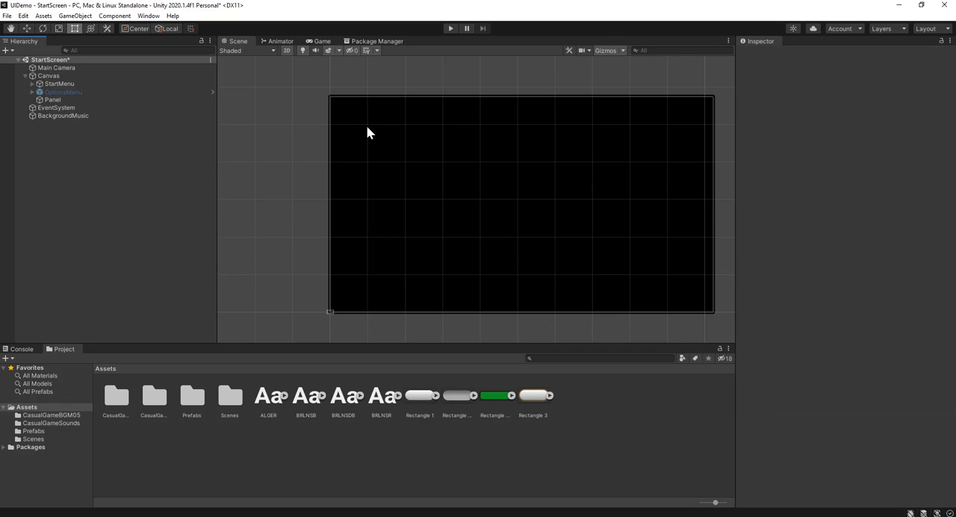
Turn off Raycast Target on the Panel's image and clear the selection
left_click(103, 100)
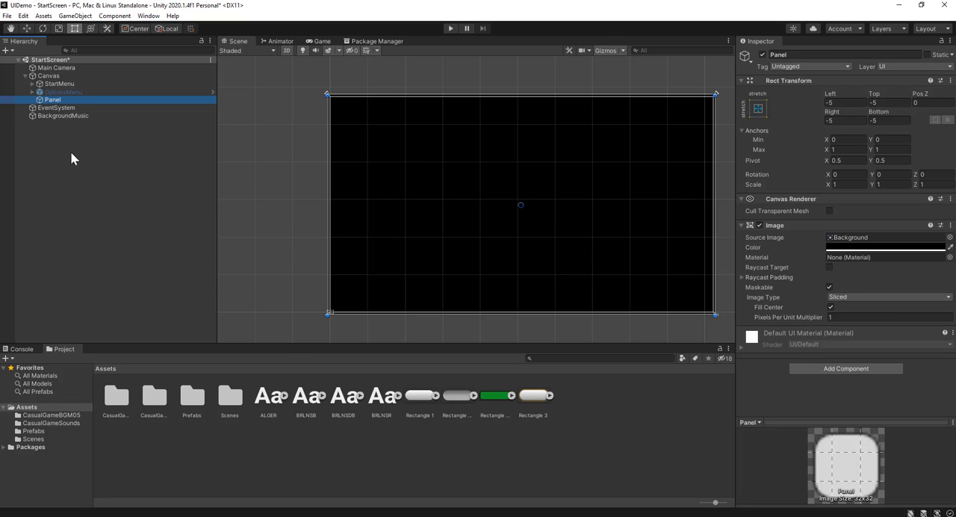
left_click(169, 456)
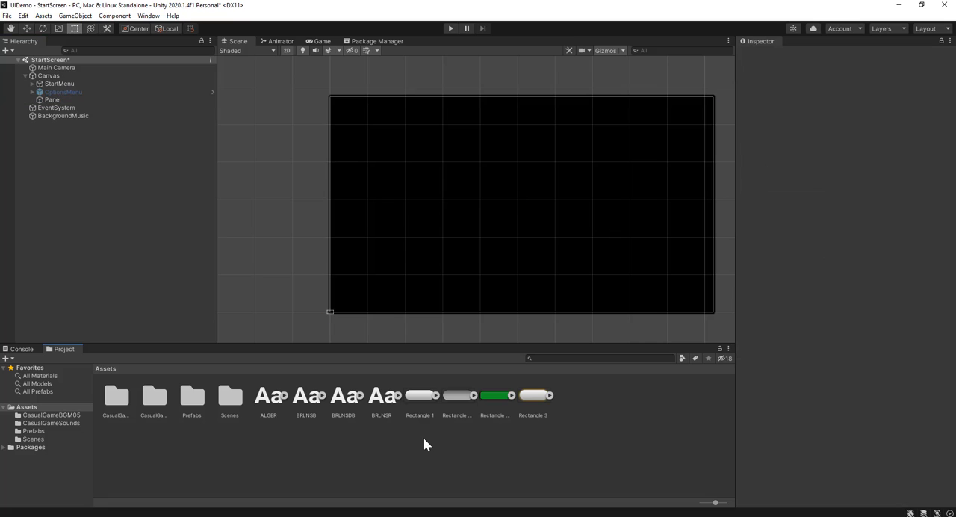
Create a folder named Fonts in the main Assets folder
right_click(288, 457)
mouse_move(366, 197)
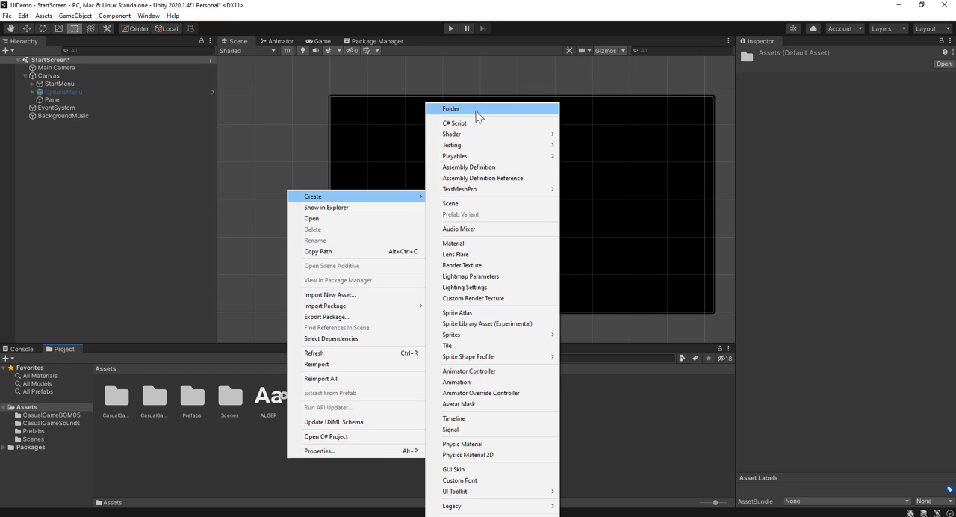
left_click(476, 111)
type("Fonts")
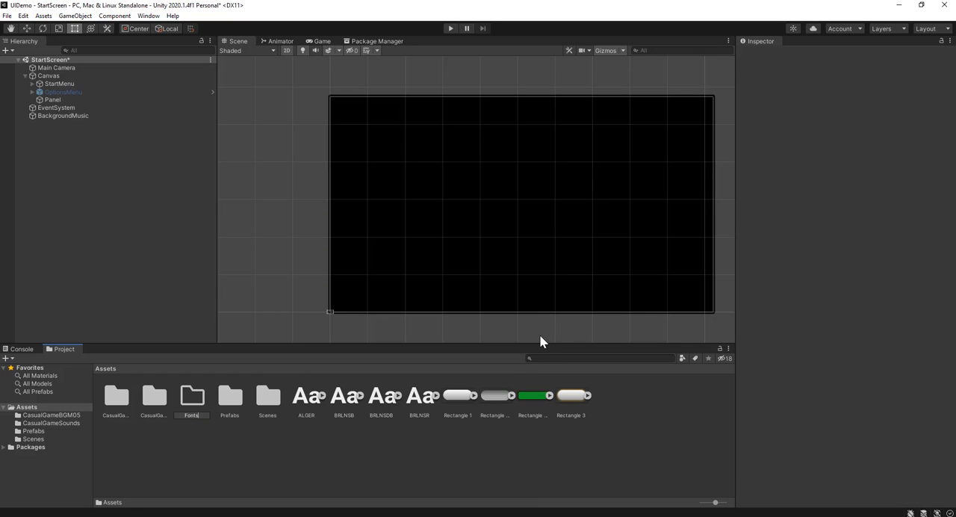
Confirm the Fonts folder's name and move the ALGER, BRLNSB, BRLNSDB and BRLNSR font assets into it
key("Return")
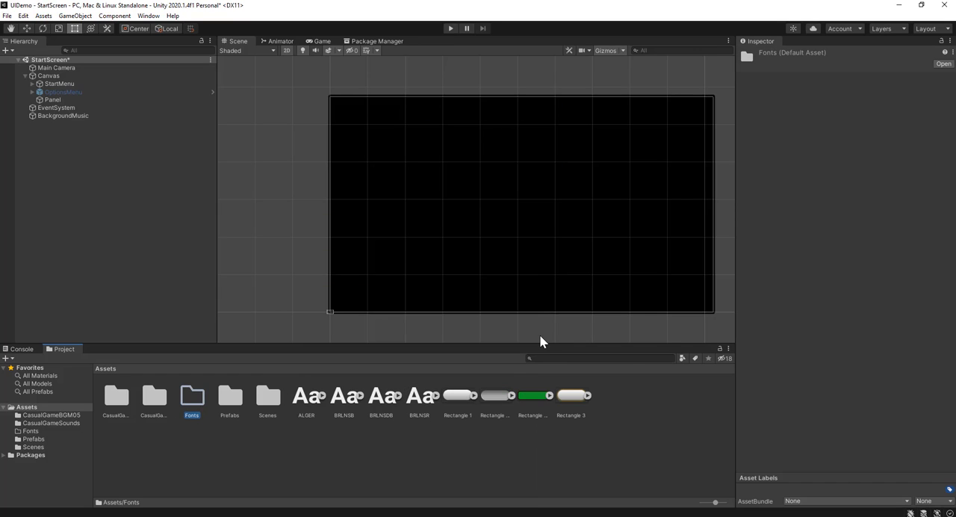
left_click(307, 396)
left_click(419, 397, "shift")
left_click_drag(340, 394, 191, 394)
Create a folder named Art in the main Assets folder
right_click(292, 458)
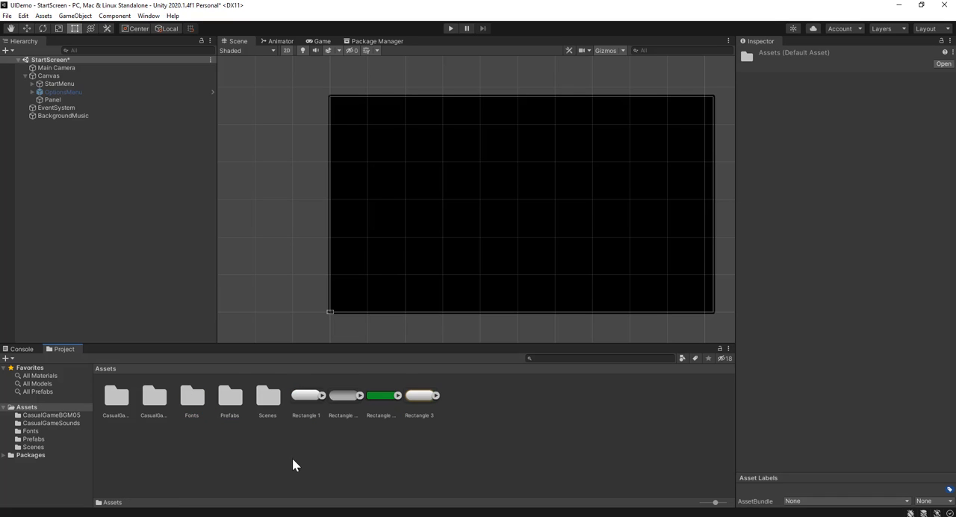
mouse_move(369, 198)
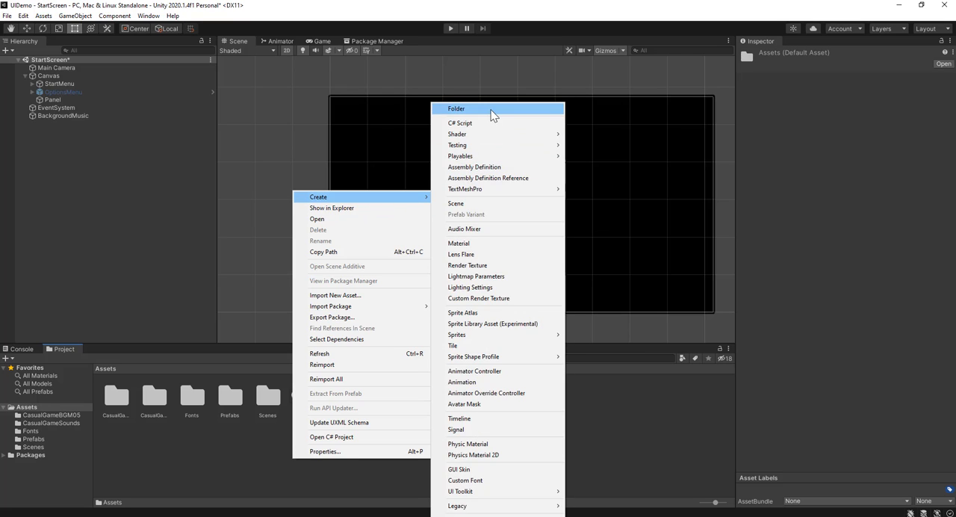
left_click(491, 109)
type("Art")
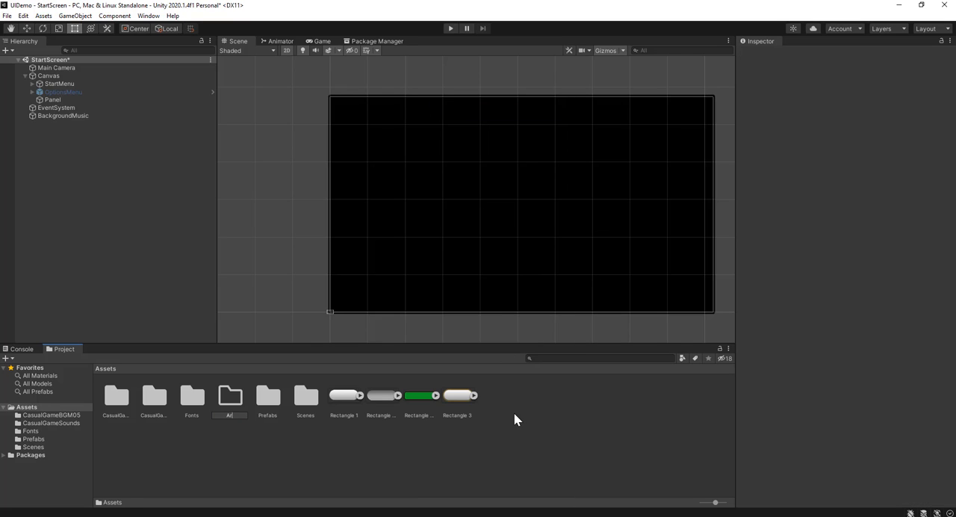
key("Return")
Move all four Rectangle images into the Art folder and clear the selection
left_click(336, 401)
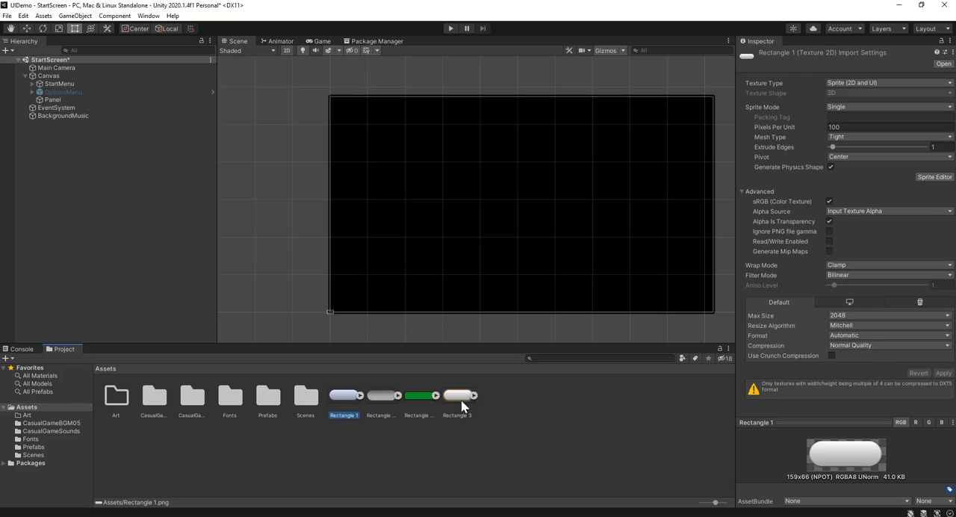
left_click(461, 400, "shift")
left_click_drag(350, 399, 120, 401)
left_click(334, 444)
Create a folder named Animations in the main Assets folder
right_click(334, 445)
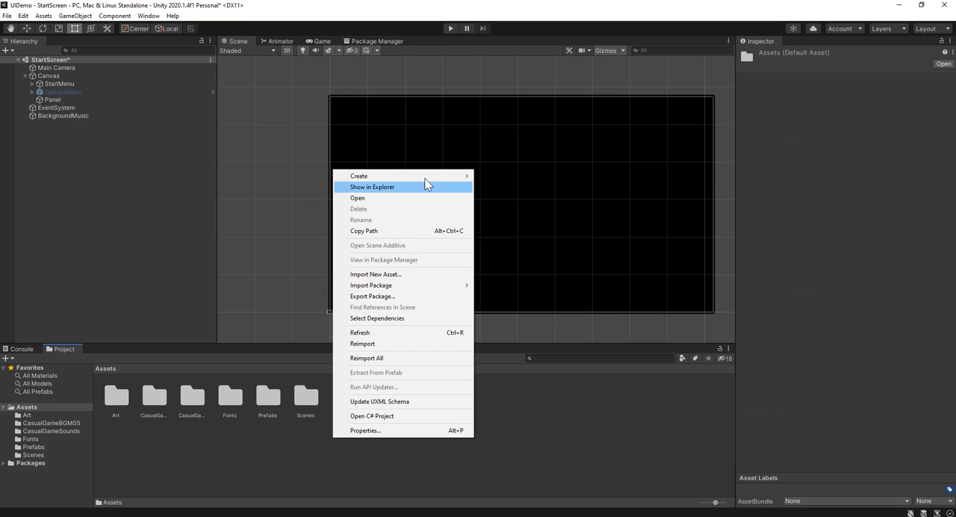
mouse_move(427, 177)
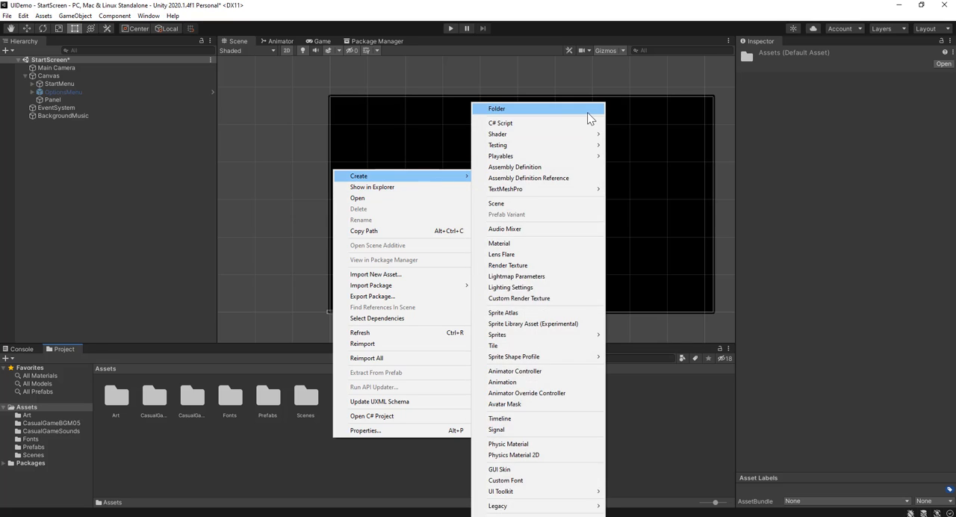
left_click(587, 109)
type("Animations")
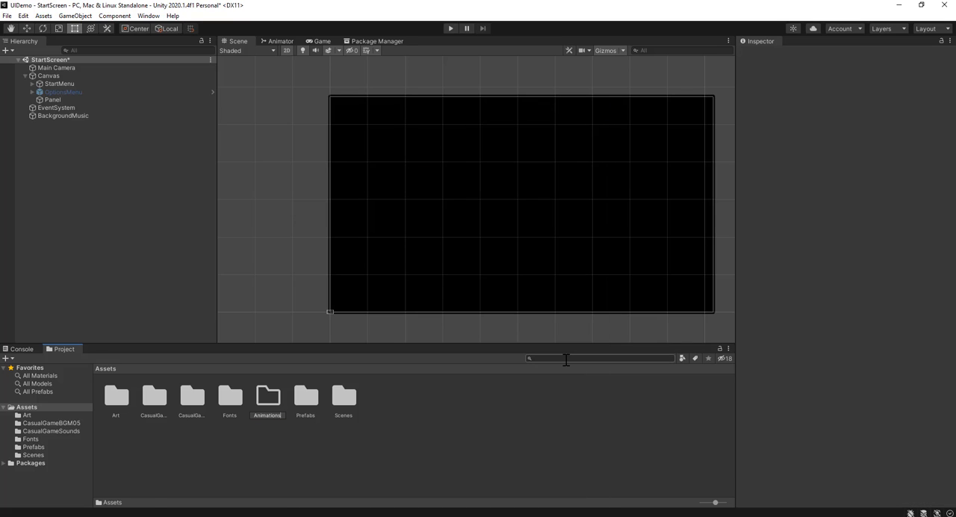
key("Return")
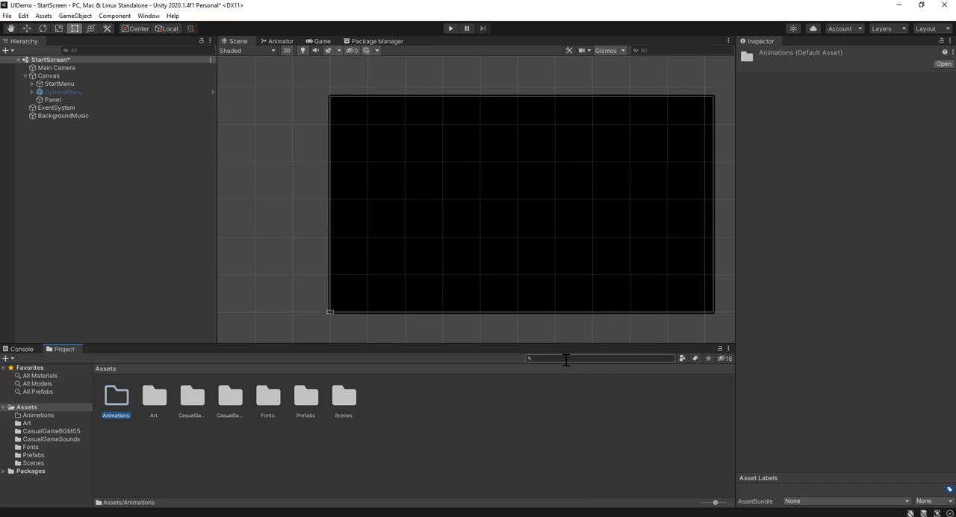
Create an animation clip named fade inside the Animations folder
double_click(114, 399)
right_click(137, 404)
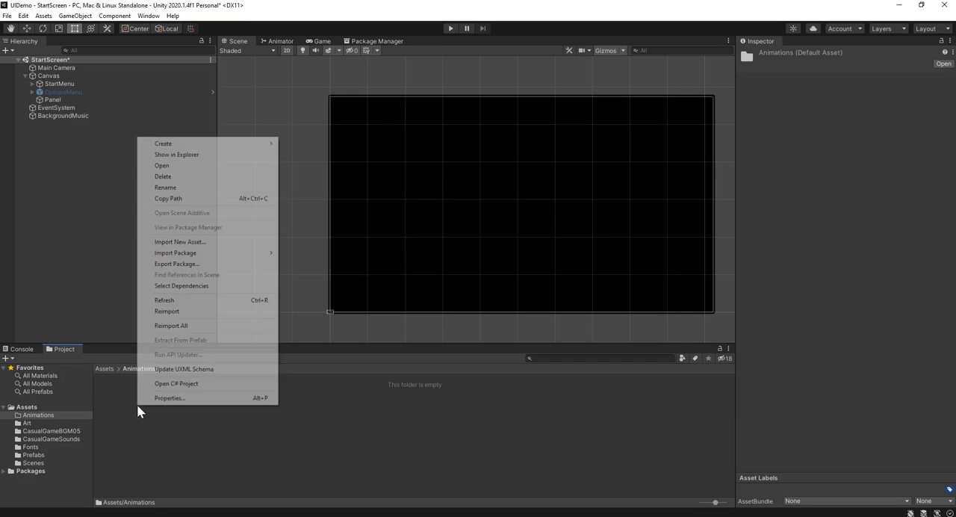
mouse_move(229, 142)
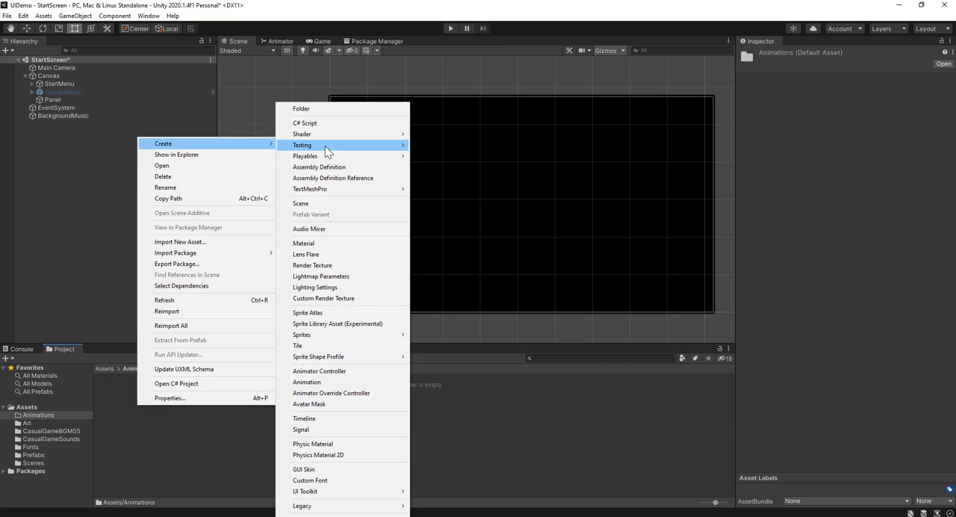
left_click(316, 384)
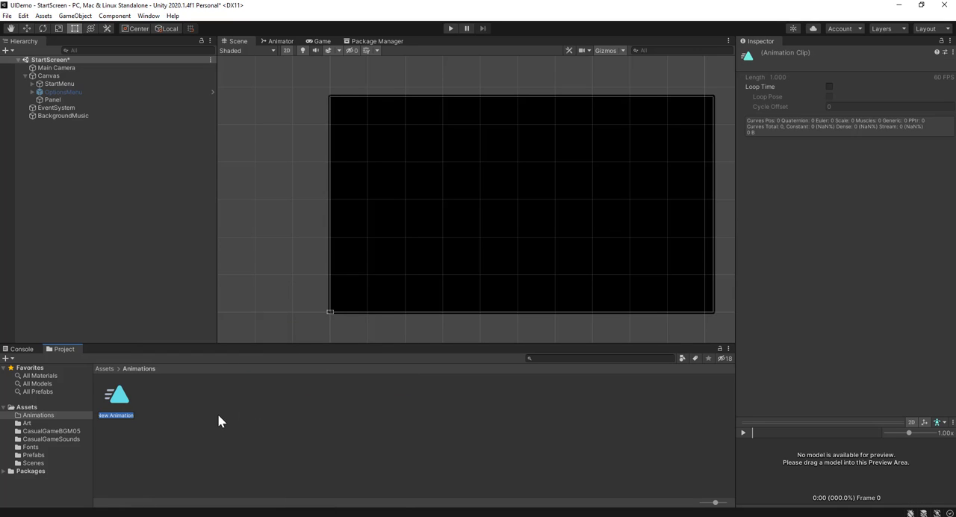
type("fade")
key("Return")
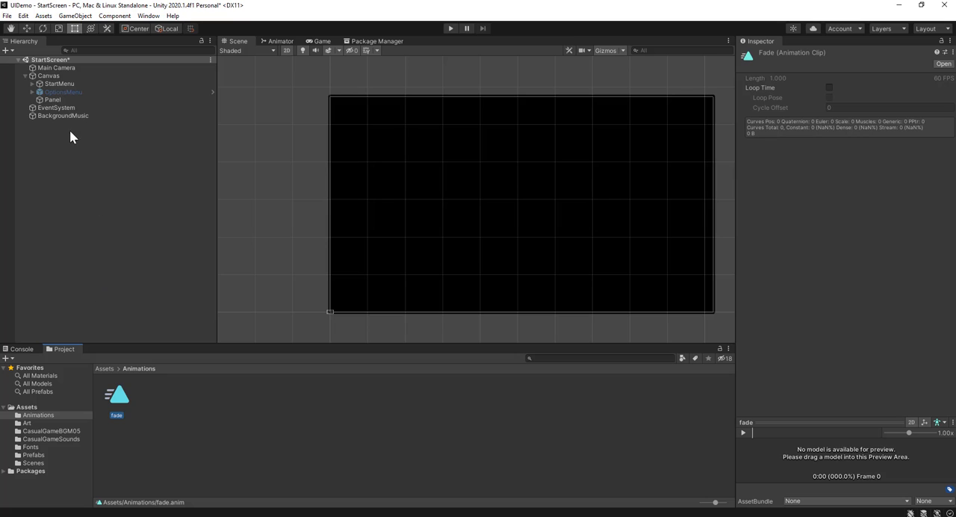
Attach the fade animation clip to the Panel object as a component
left_click(61, 99)
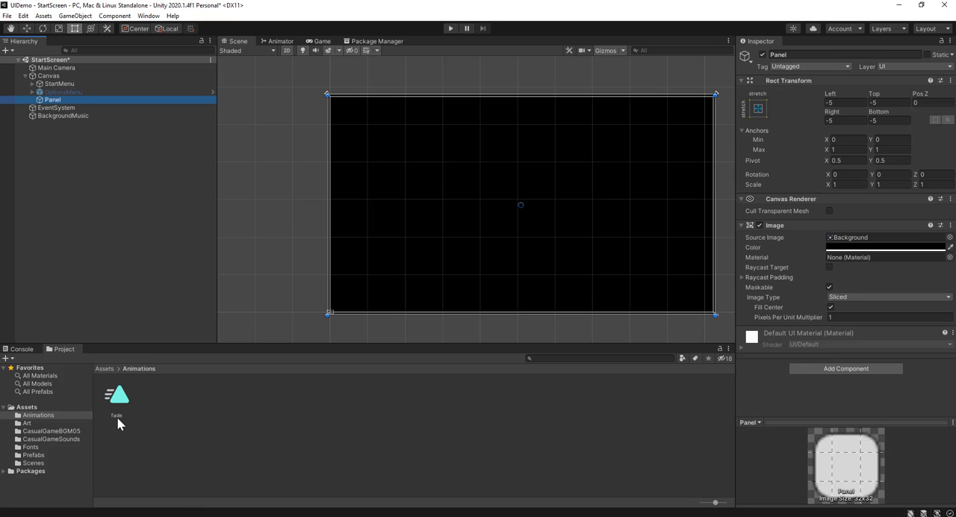
left_click_drag(118, 399, 840, 382)
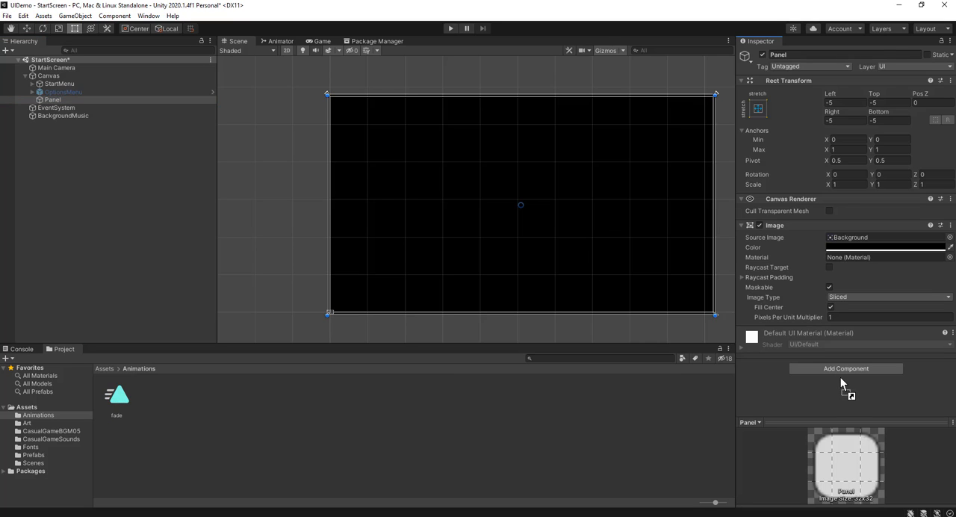
left_click_drag(839, 375, 838, 373)
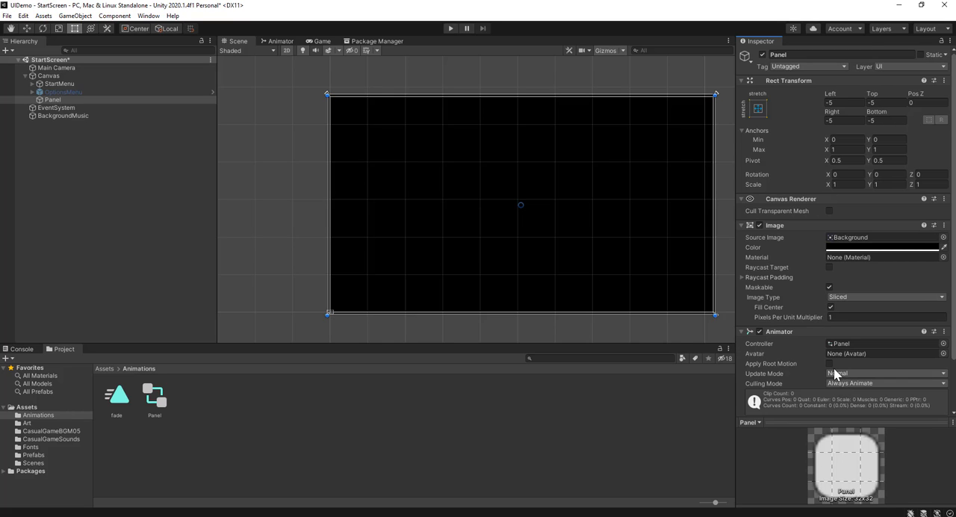
scroll(833, 367, "down", 3)
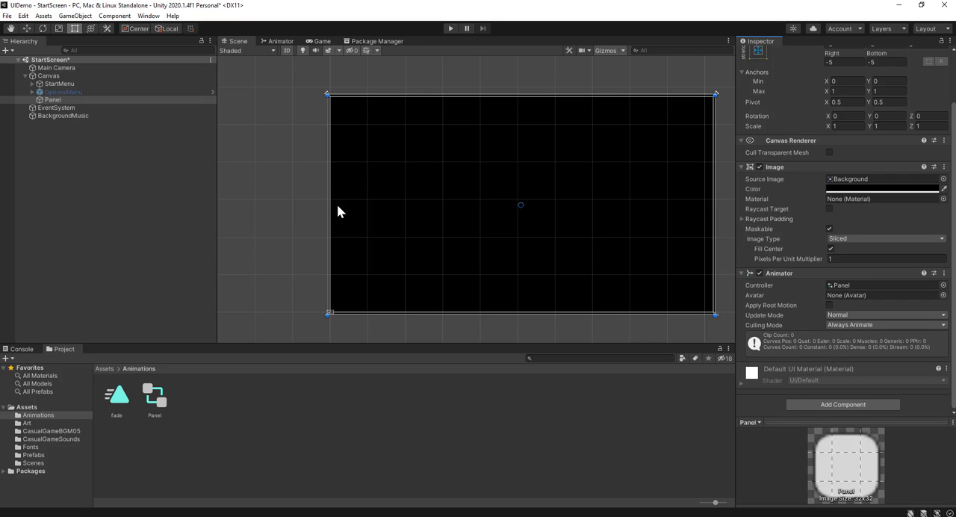
Open the Animation window and dock it beside the Project window
left_click(142, 16)
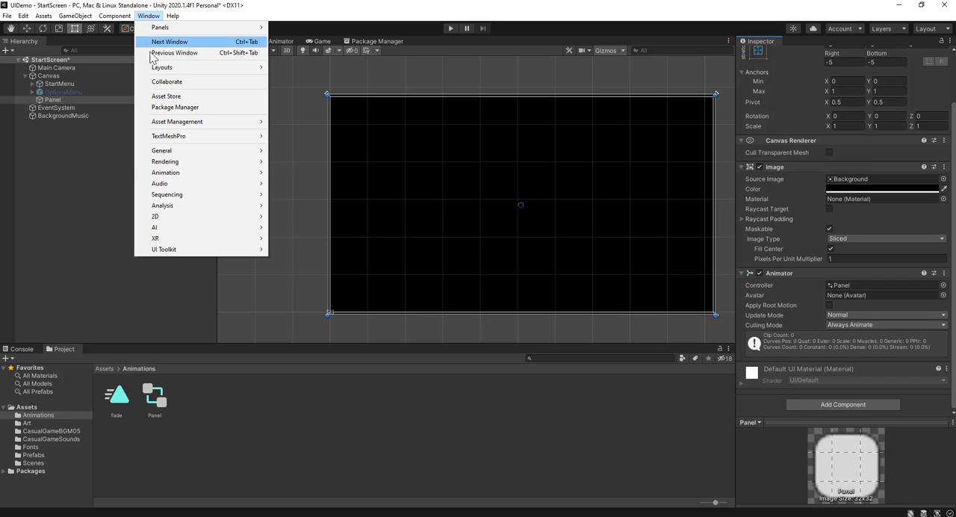
mouse_move(212, 175)
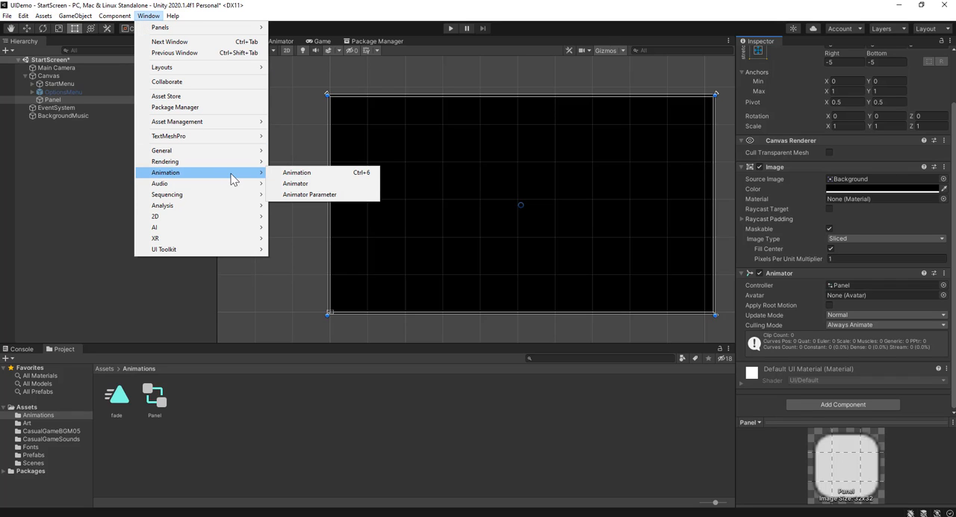
left_click(314, 174)
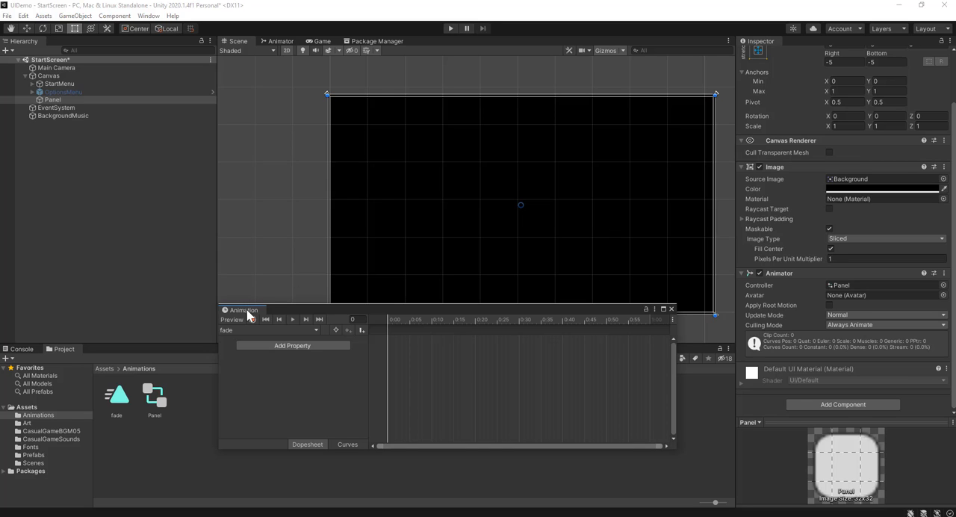
left_click_drag(247, 309, 143, 367)
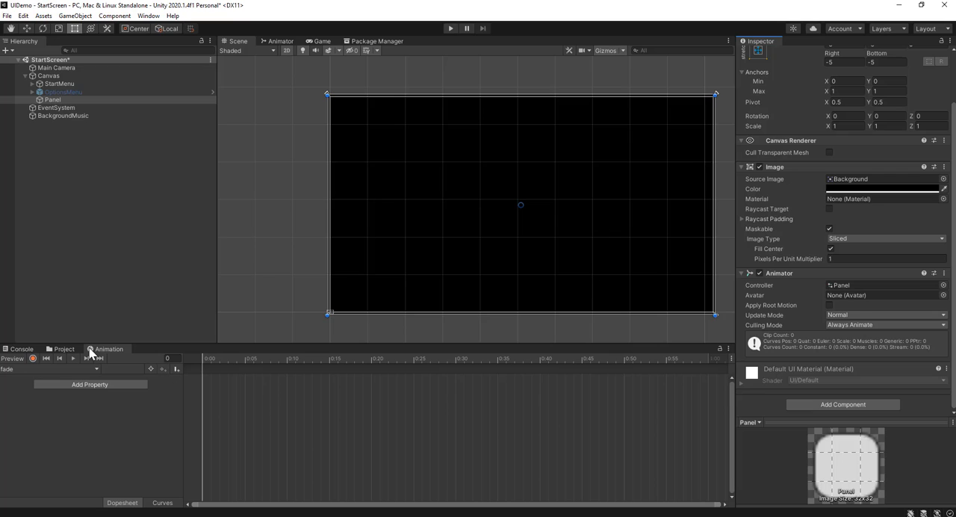
left_click_drag(88, 347, 116, 357)
Add the Panel's Image Color property to the fade clip and expand its color channels
left_click(82, 101)
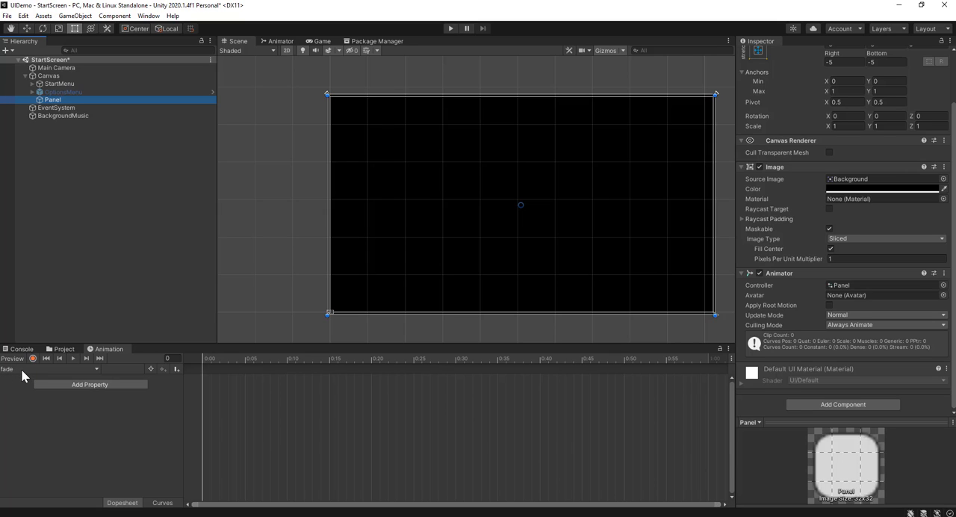
left_click(113, 385)
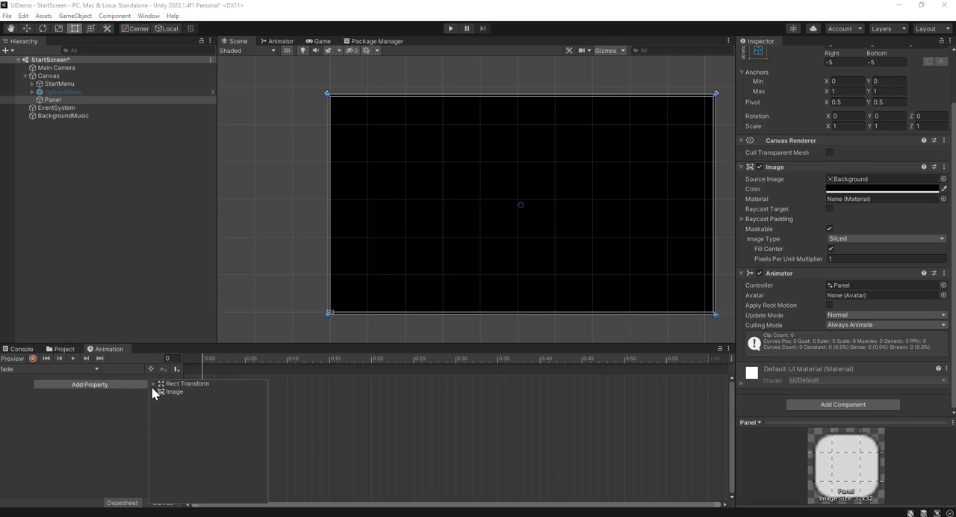
left_click(152, 392)
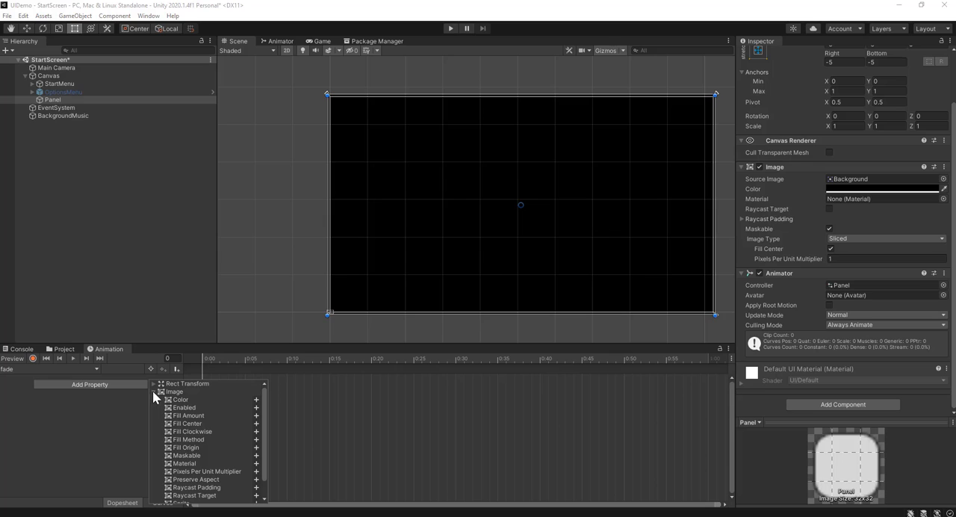
left_click(256, 399)
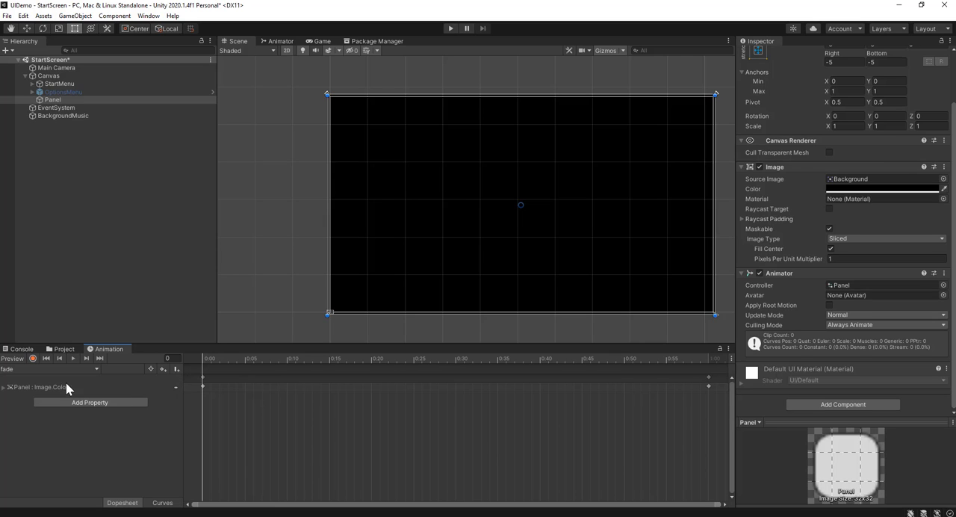
left_click(4, 388)
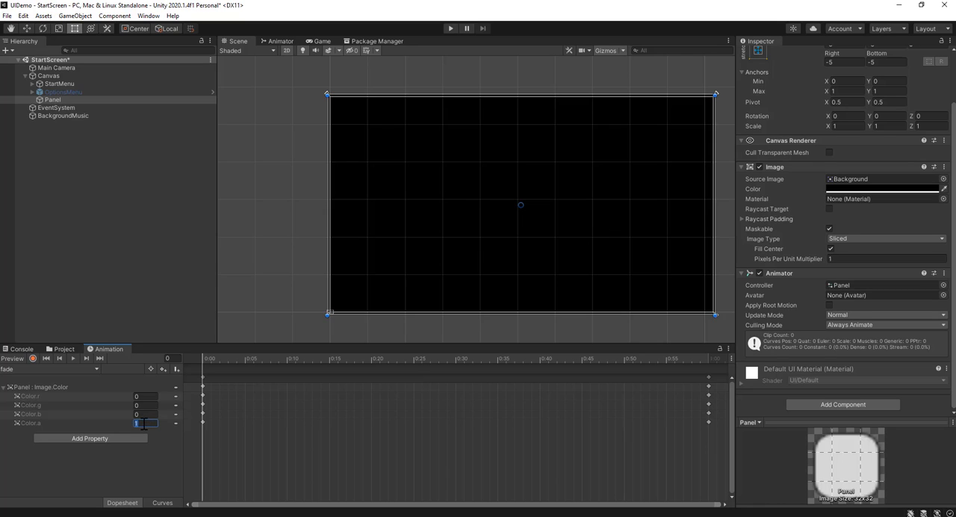
Delete all the color keyframes at the 1:00 end of the fade clip
left_click_drag(462, 366, 700, 366)
left_click(709, 377)
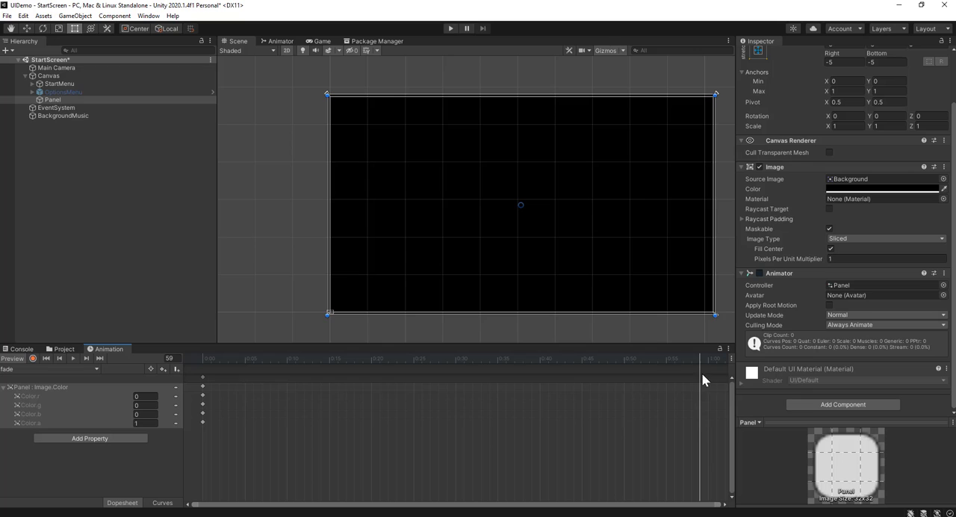
key("Delete")
Key Color.a to 0 at frame 20 of the fade clip and return the playhead to frame 0
left_click_drag(502, 359, 373, 372)
left_click(145, 423)
type("1")
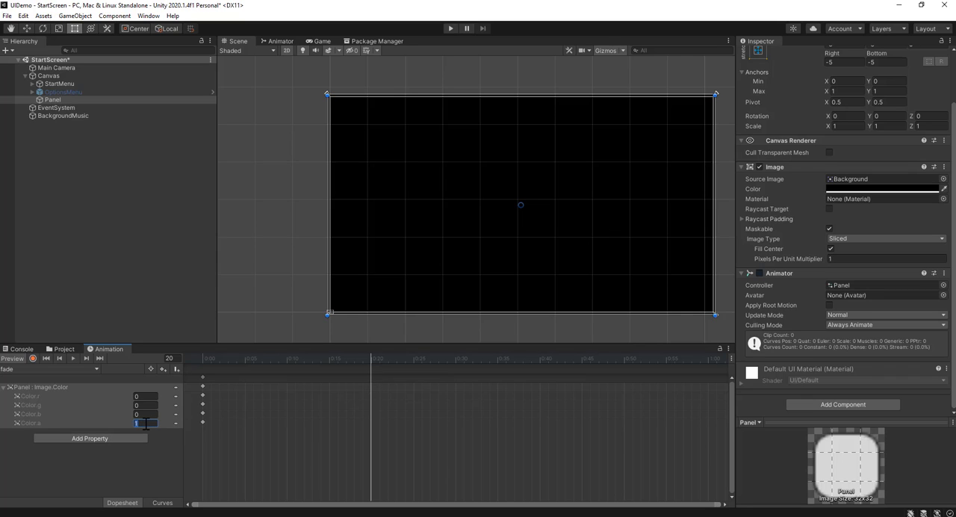
type("0")
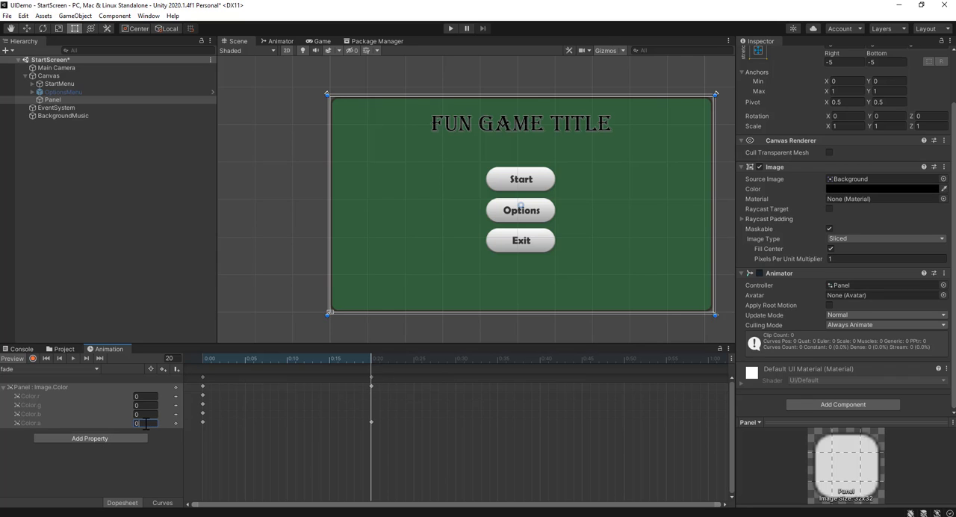
right_click(373, 377)
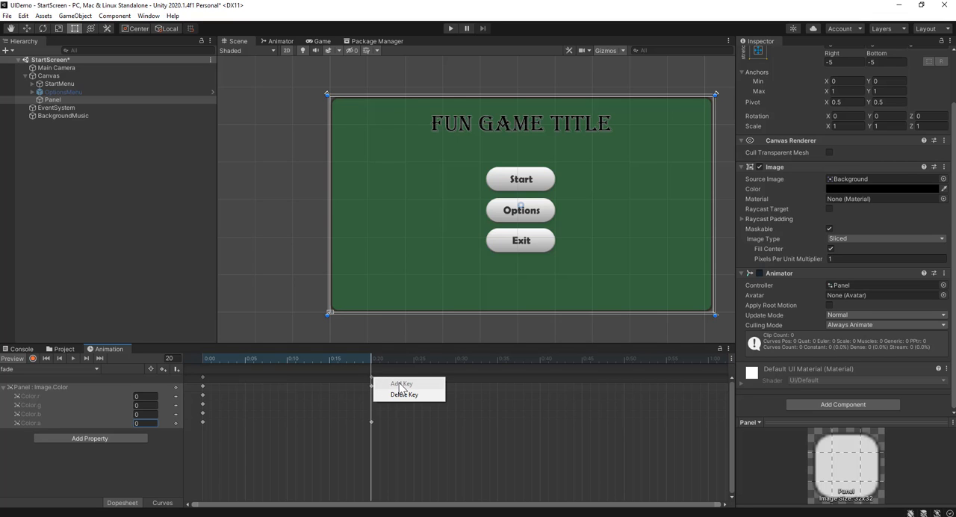
left_click(386, 461)
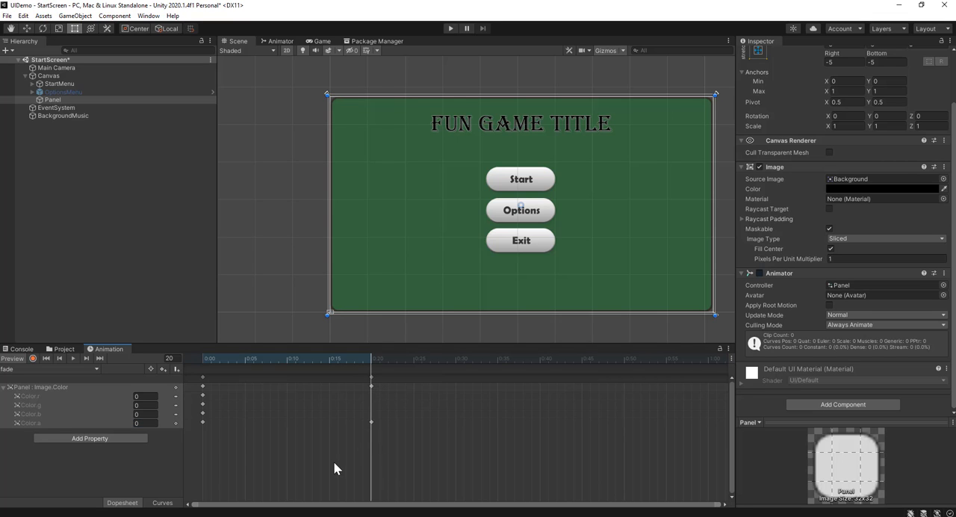
left_click_drag(355, 357, 173, 375)
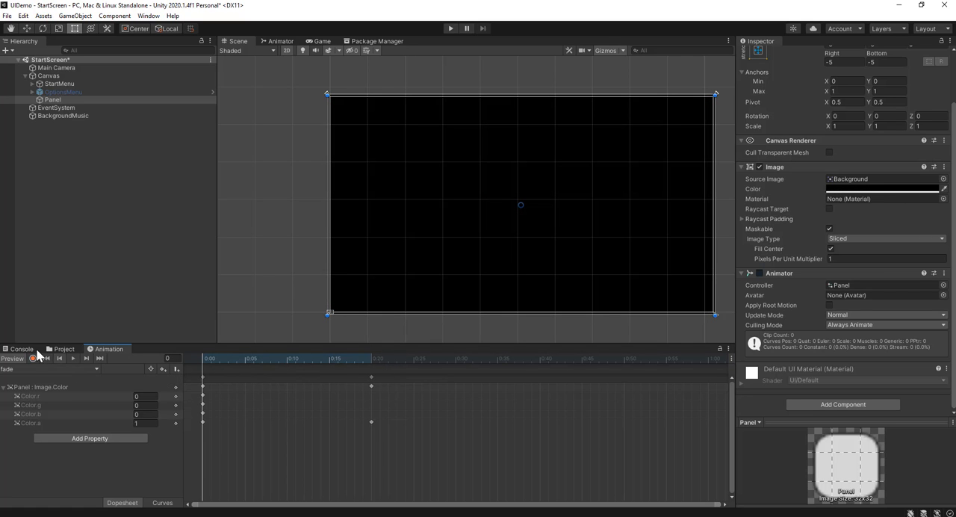
Check the fade clip's Loop Time setting, and run the game briefly to test the start screen's fade-in
left_click(64, 349)
left_click(117, 397)
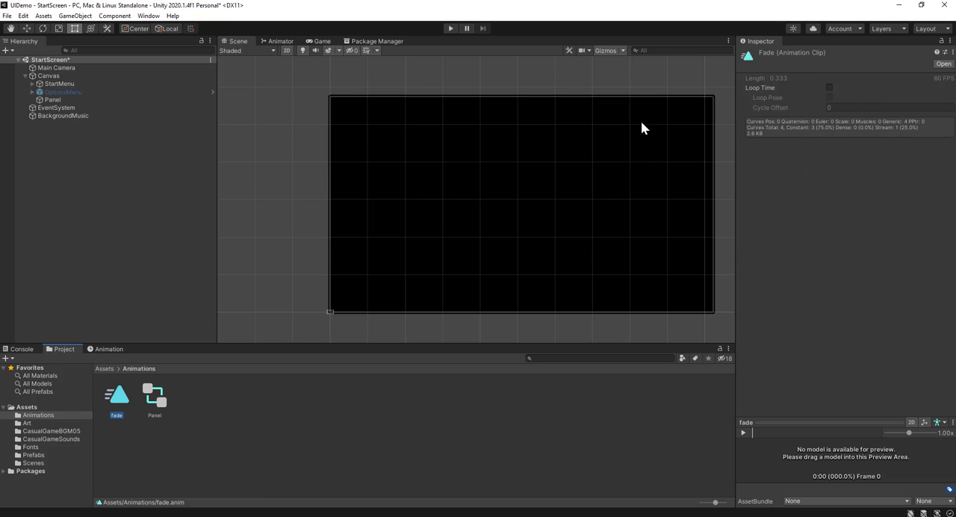
left_click(447, 28)
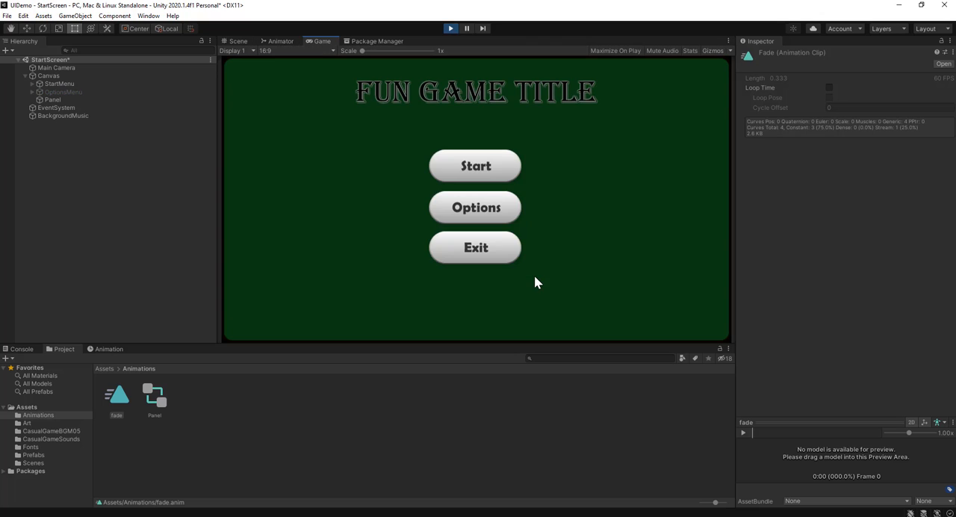
left_click(451, 29)
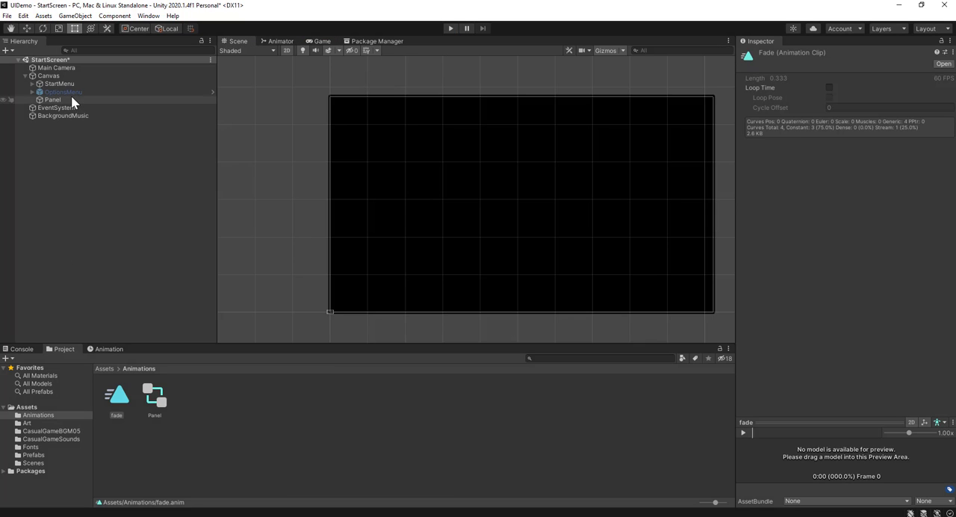
Move the Panel fade clip's end keyframes to 1:00 so the fade lasts one second
left_click(71, 98)
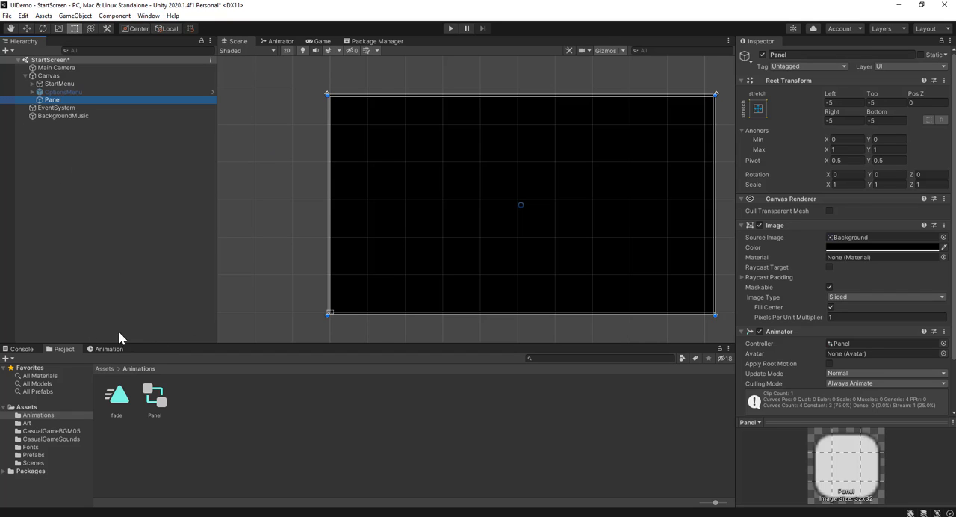
left_click(109, 349)
scroll(422, 424, "down", 8)
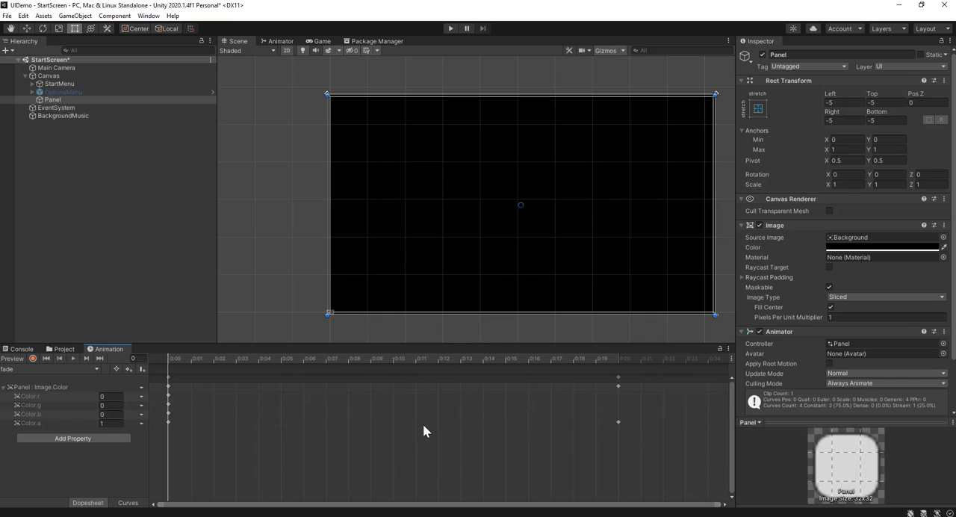
left_click_drag(333, 377, 664, 395)
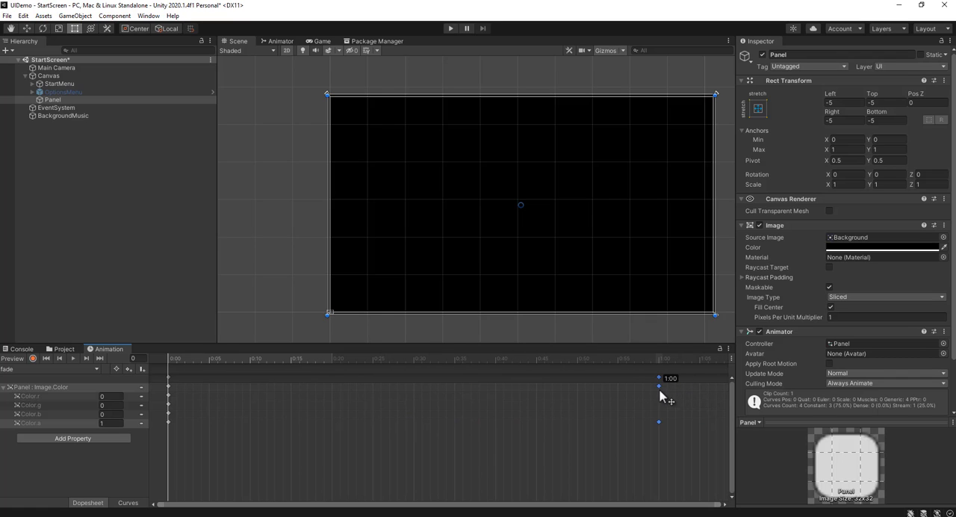
scroll(703, 401, "up", 2)
scroll(703, 401, "down", 5)
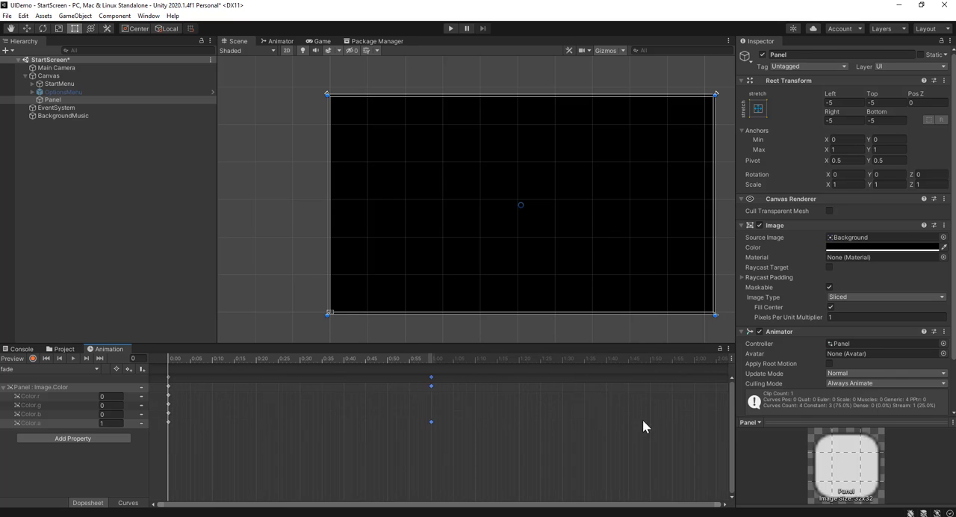
Run the game twice to test the slower fade-in of the start screen
left_click(258, 277)
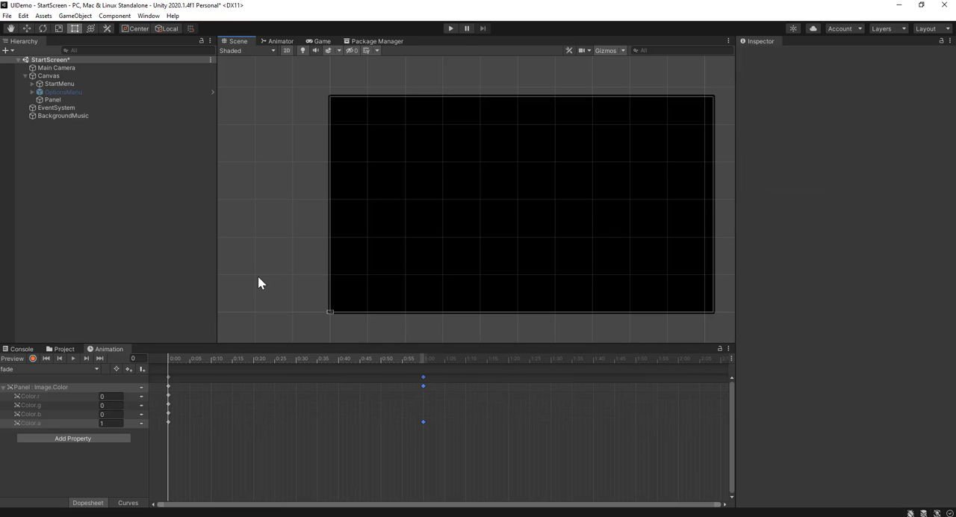
left_click(450, 28)
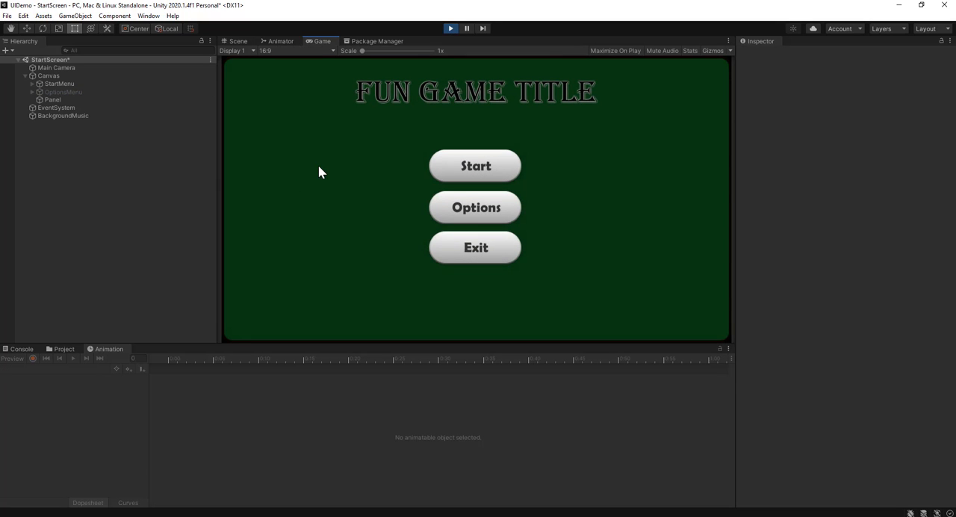
left_click(451, 29)
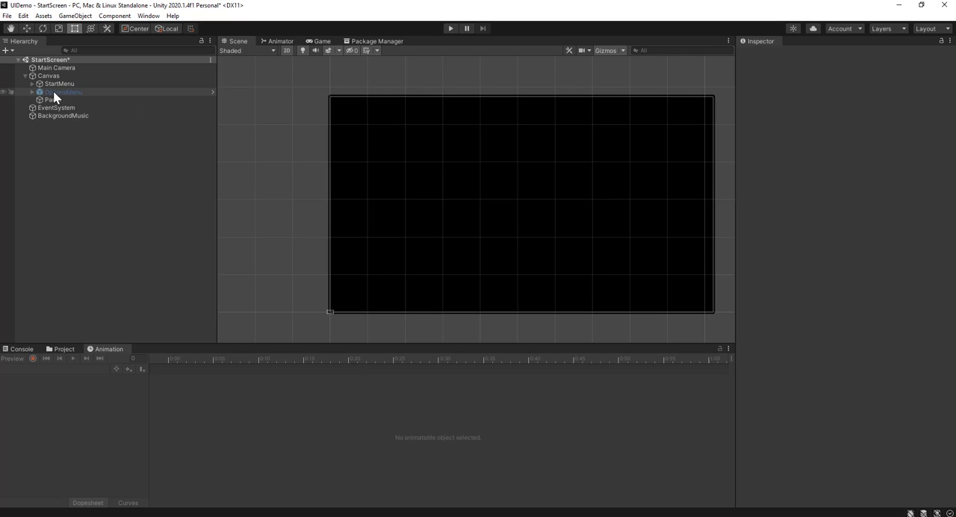
left_click(451, 29)
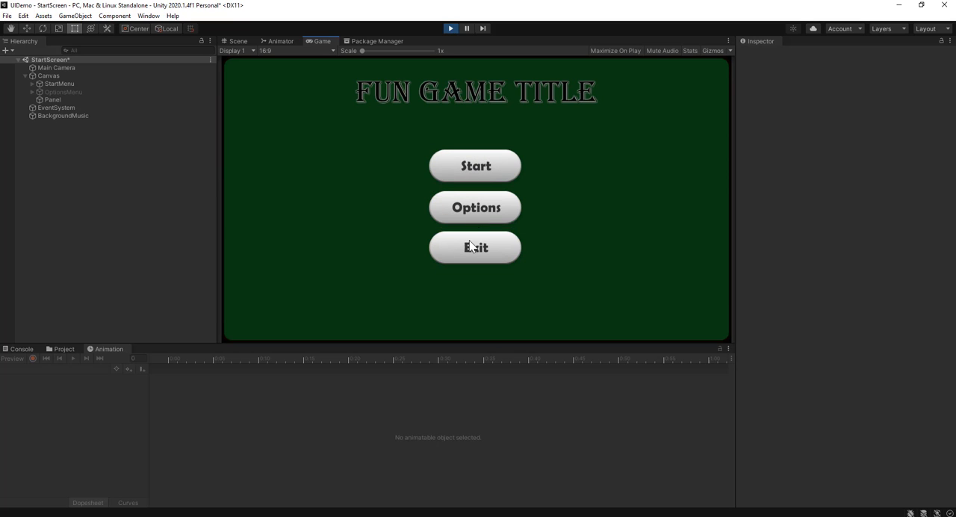
left_click(450, 30)
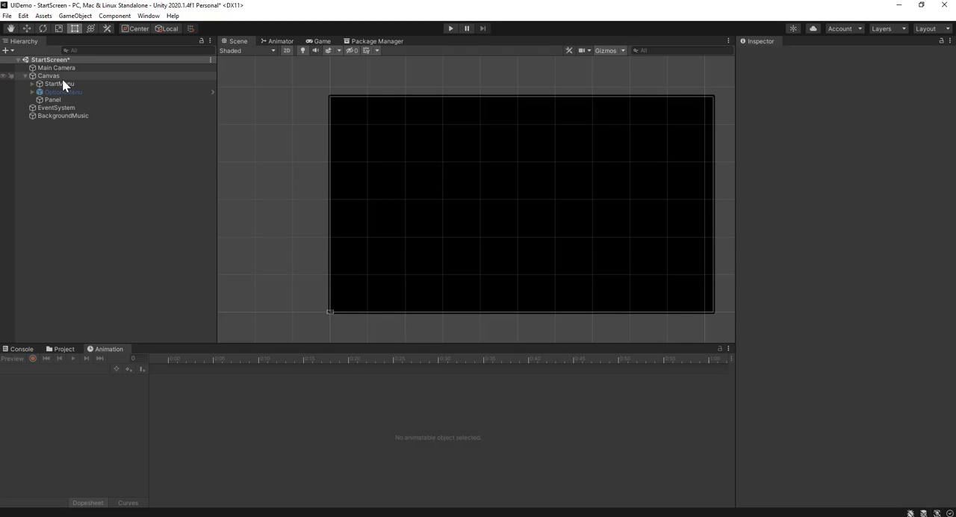
Set the BackgroundMusic audio source's volume to 0.05 and deselect the object
left_click(45, 117)
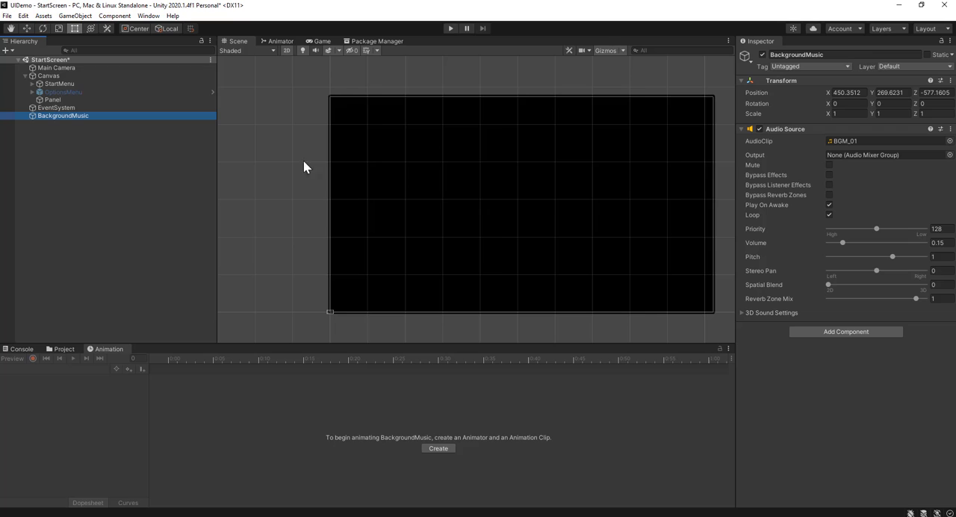
left_click(942, 242)
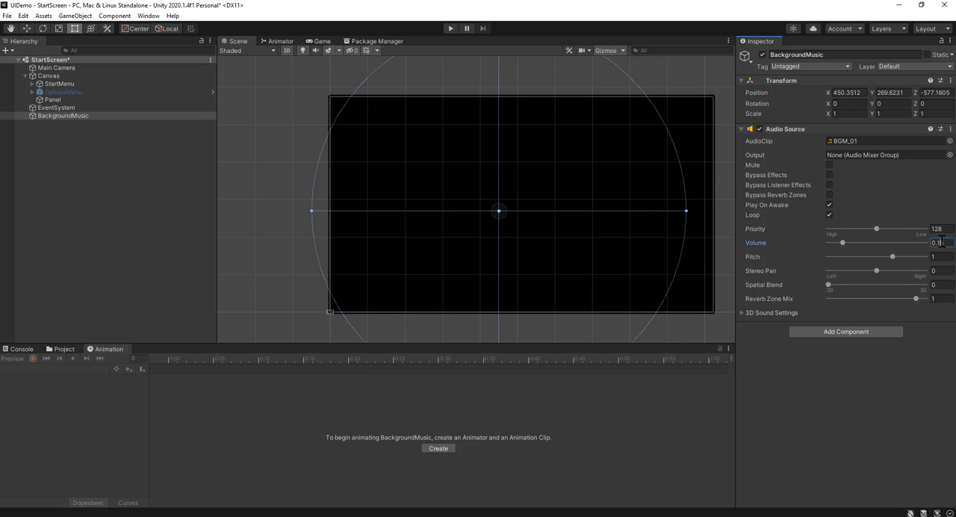
type("0.05")
left_click(849, 448)
left_click(58, 168)
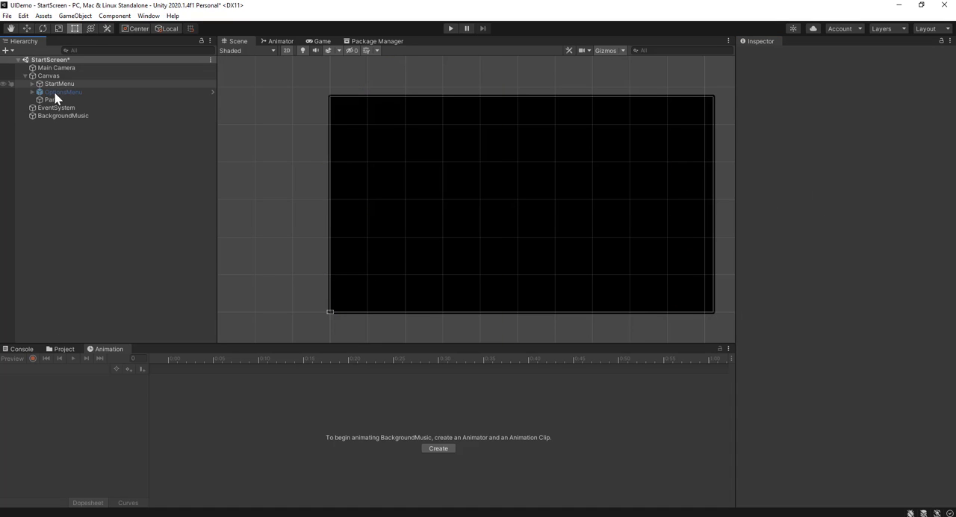
Expand StartMenu in the hierarchy and examine StartButton's placement on the canvas
left_click(66, 102)
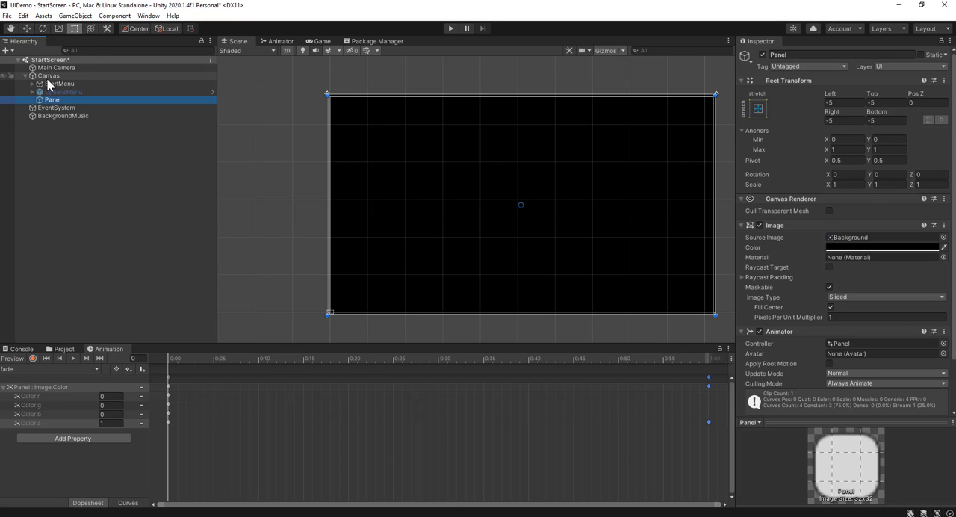
left_click(33, 84)
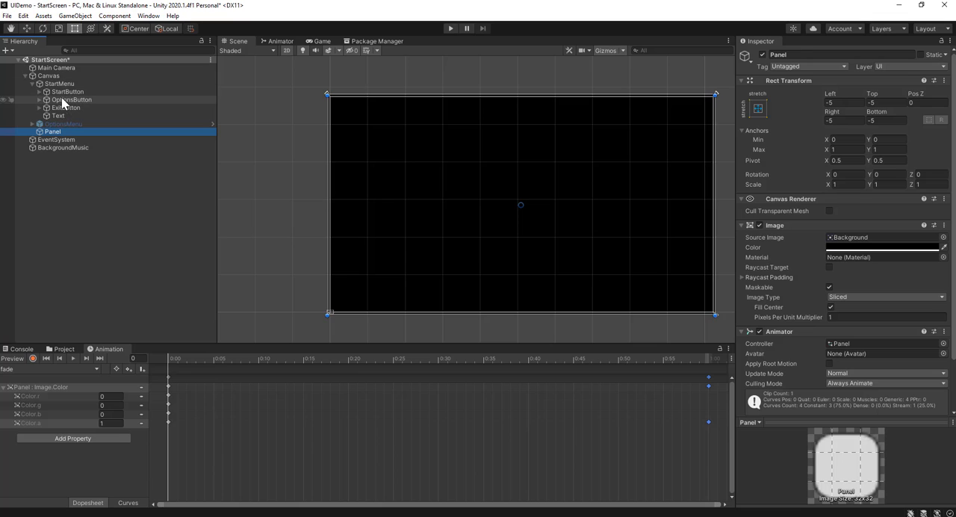
left_click(65, 92)
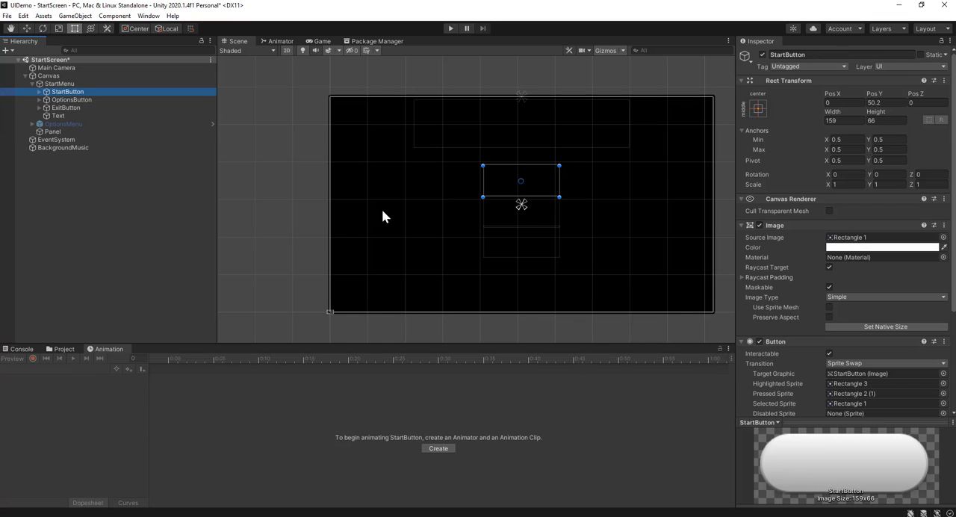
scroll(376, 163, "up", 1)
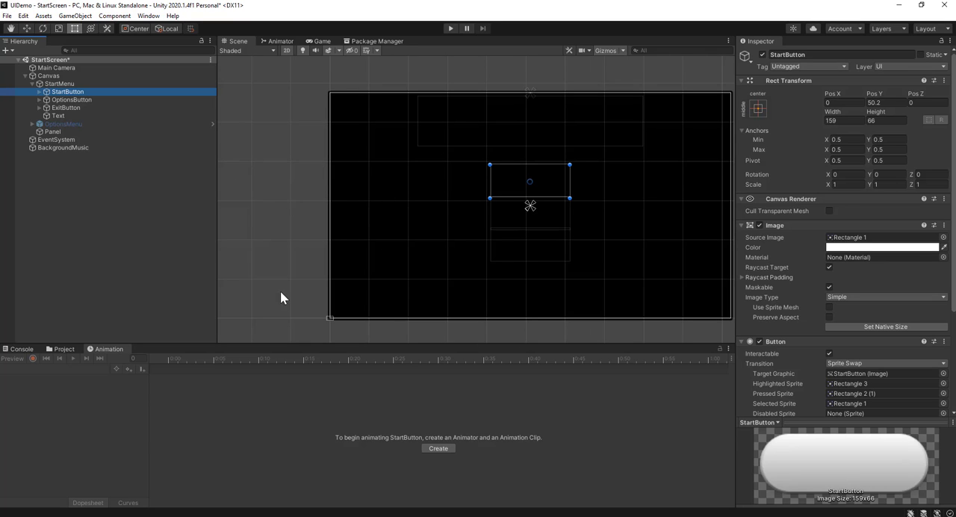
middle_click_drag(653, 271, 521, 248)
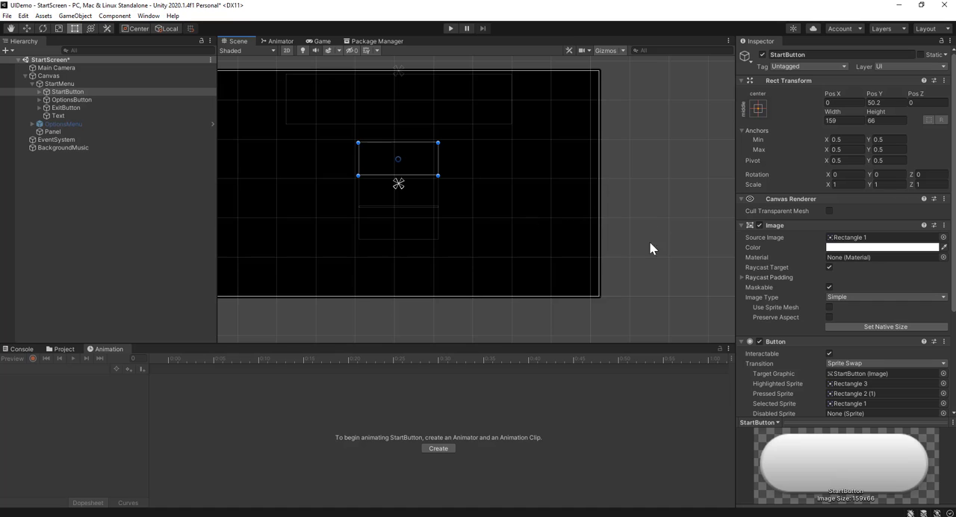
middle_click_drag(472, 215, 528, 243)
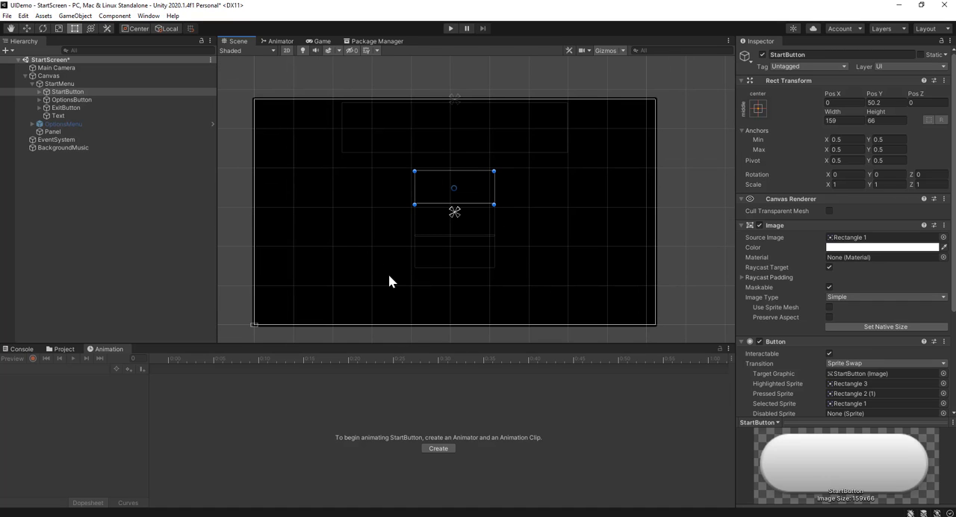
middle_click_drag(518, 229, 516, 198)
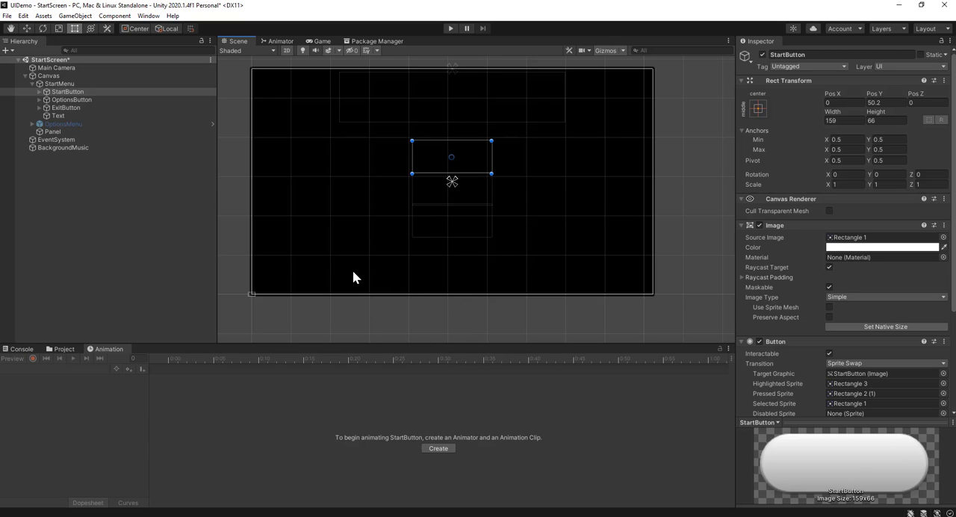
scroll(382, 287, "up", 4)
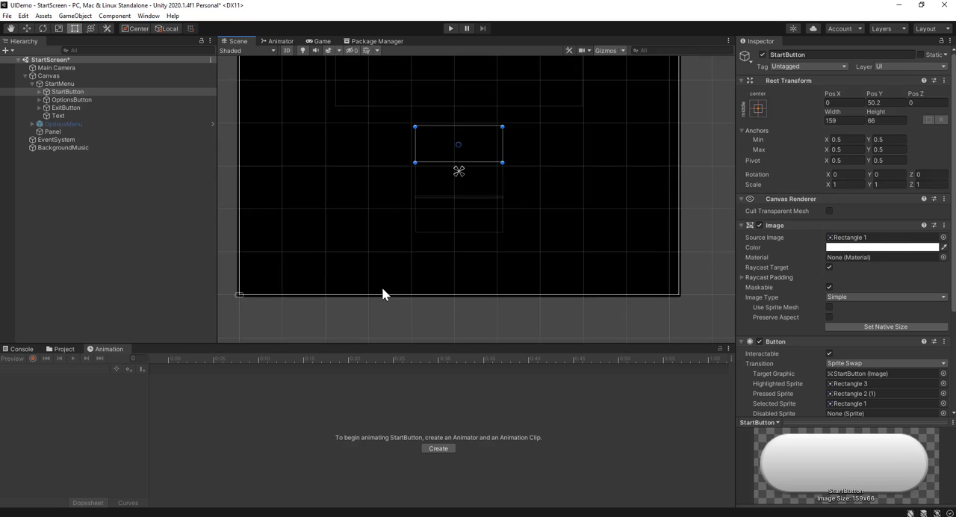
middle_click_drag(391, 279, 383, 327)
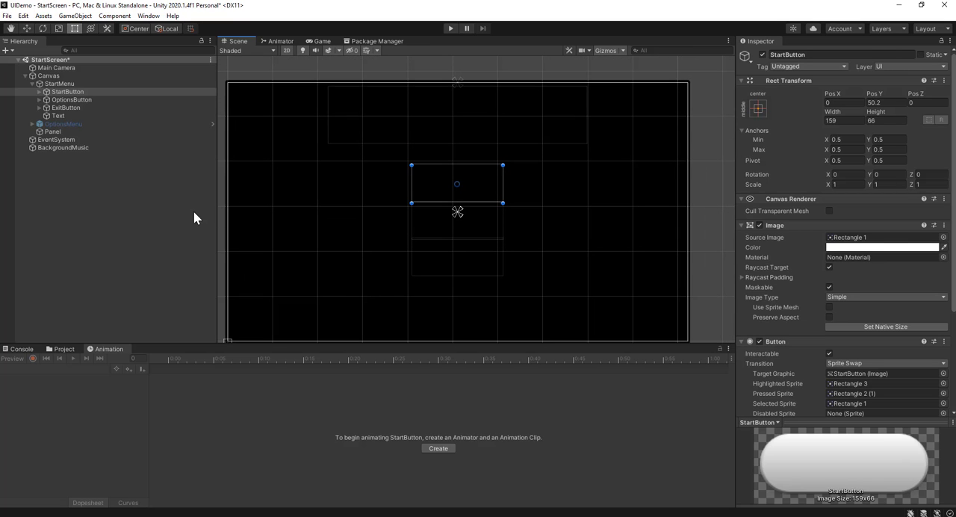
Create an animation clip named slide1 in the Animations folder
left_click(92, 91)
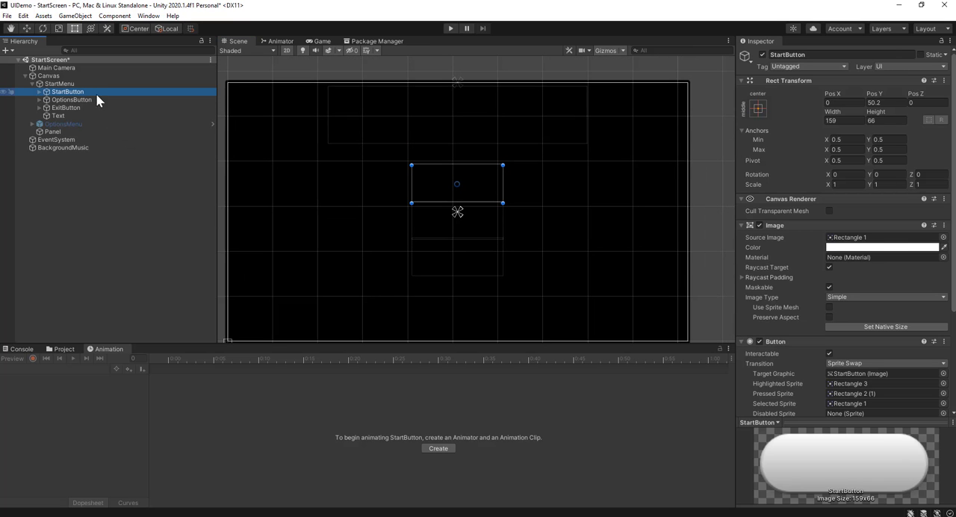
left_click(63, 349)
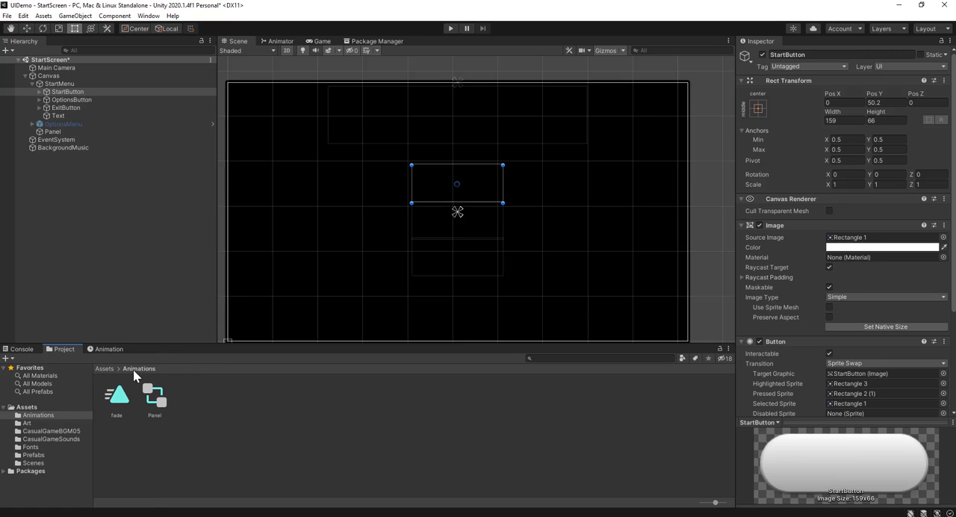
right_click(229, 418)
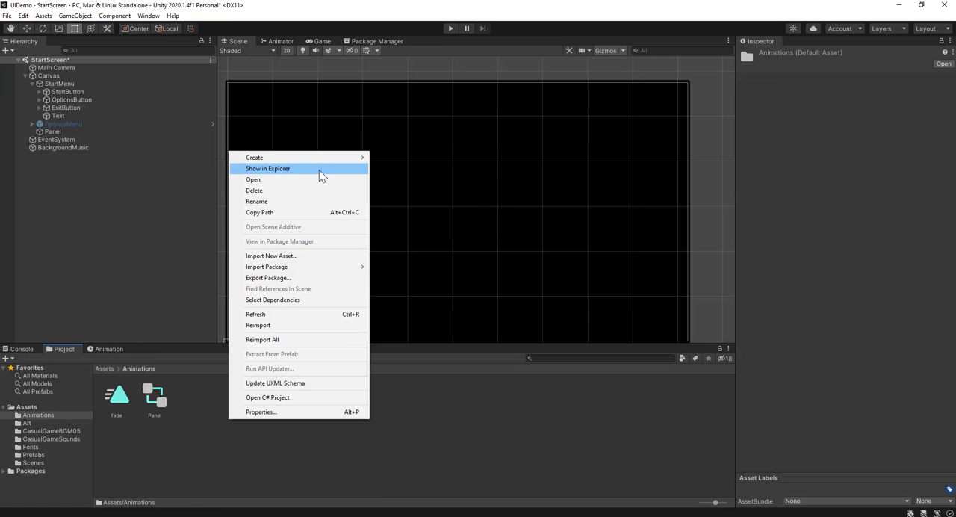
mouse_move(329, 157)
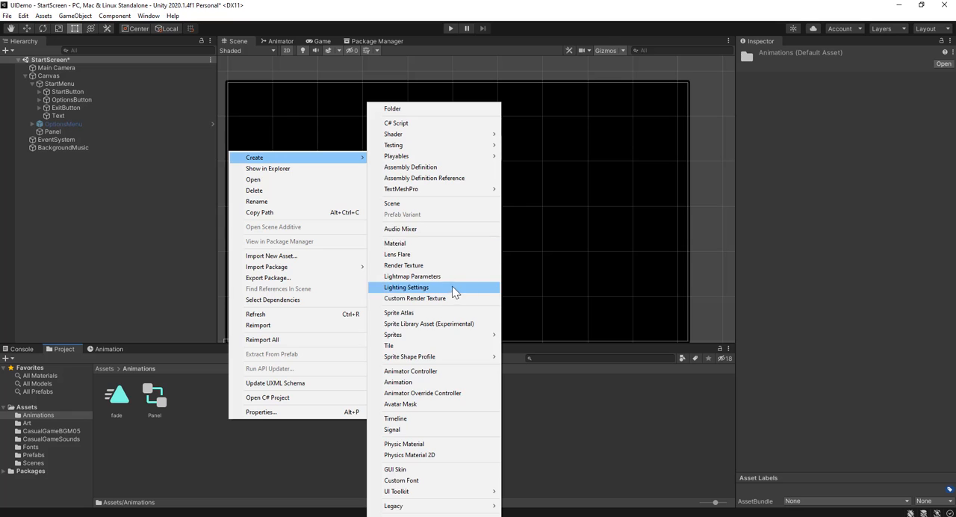
left_click(399, 382)
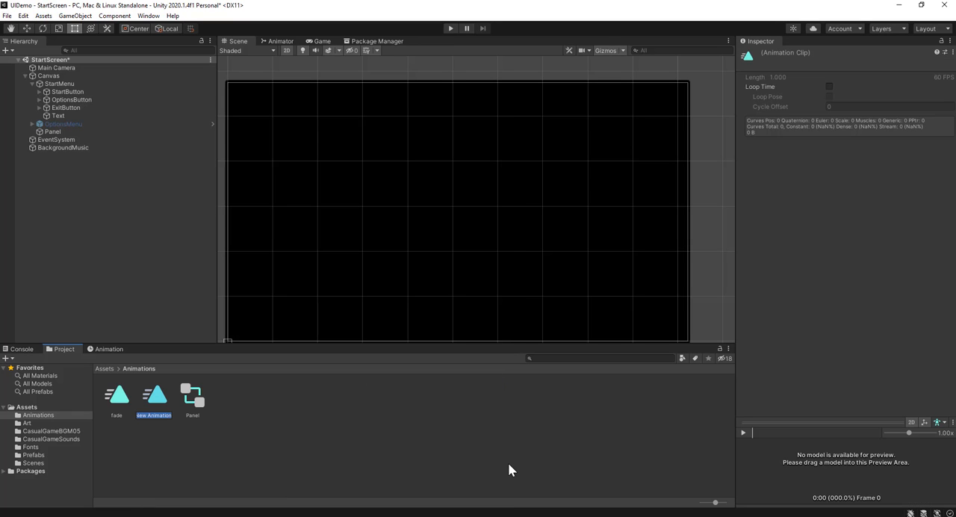
type("al")
key("Return")
Check the available Transition types of StartButton's Button component
left_click(80, 91)
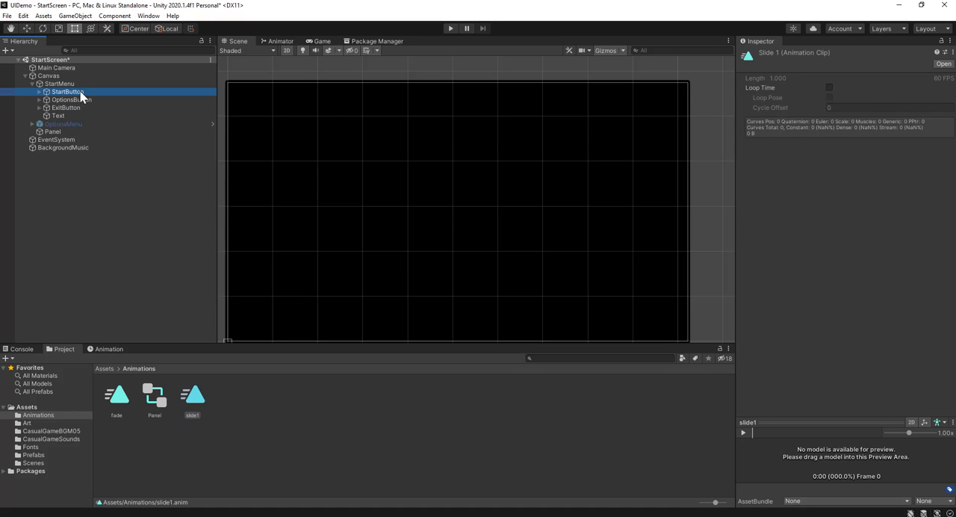
scroll(784, 287, "down", 3)
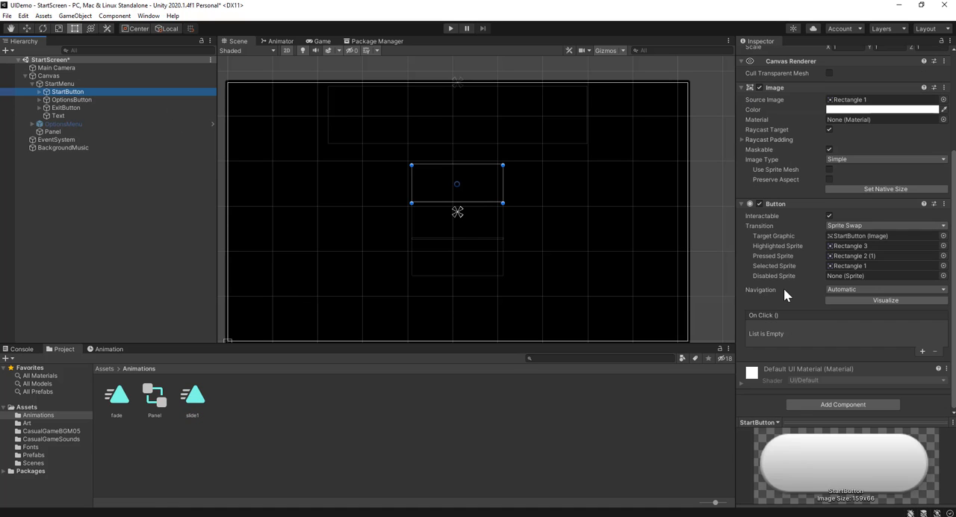
left_click(852, 228)
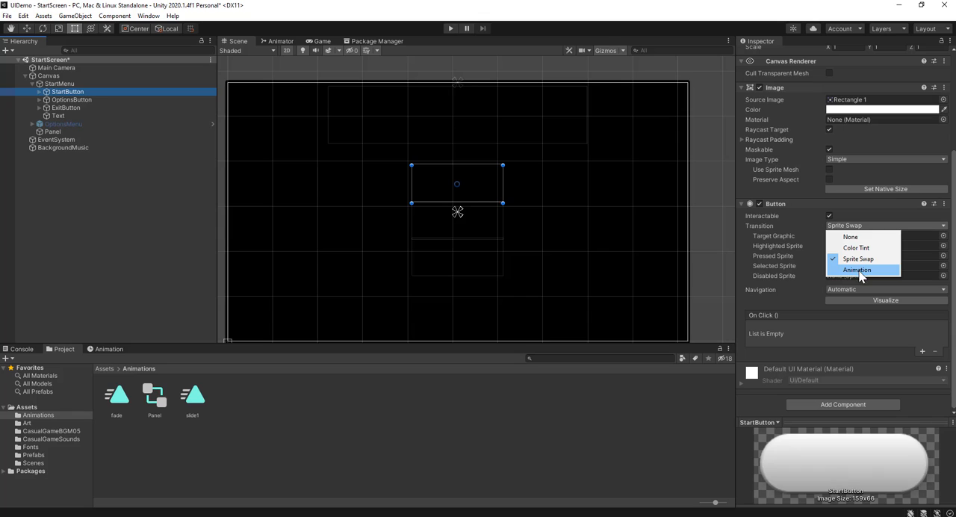
left_click(618, 411)
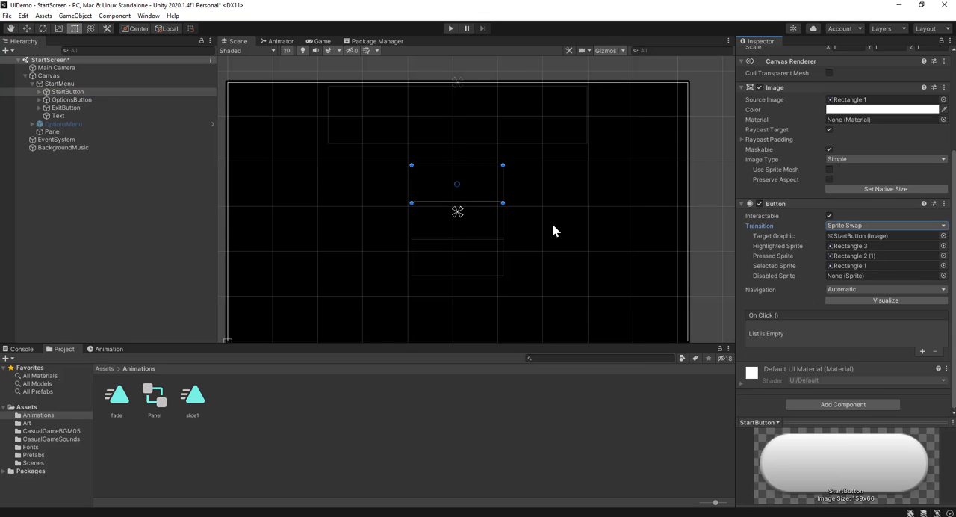
scroll(451, 180, "up", 1)
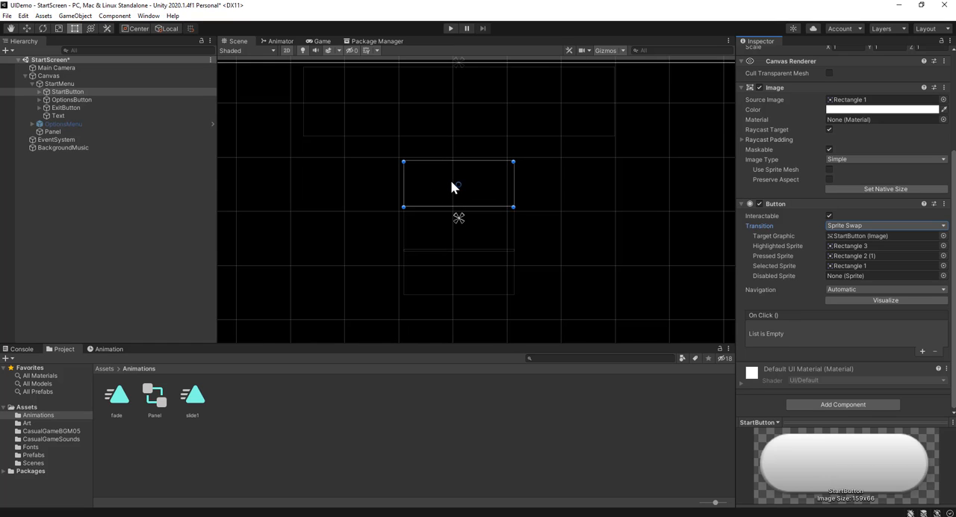
scroll(452, 187, "up", 1)
scroll(560, 186, "down", 4)
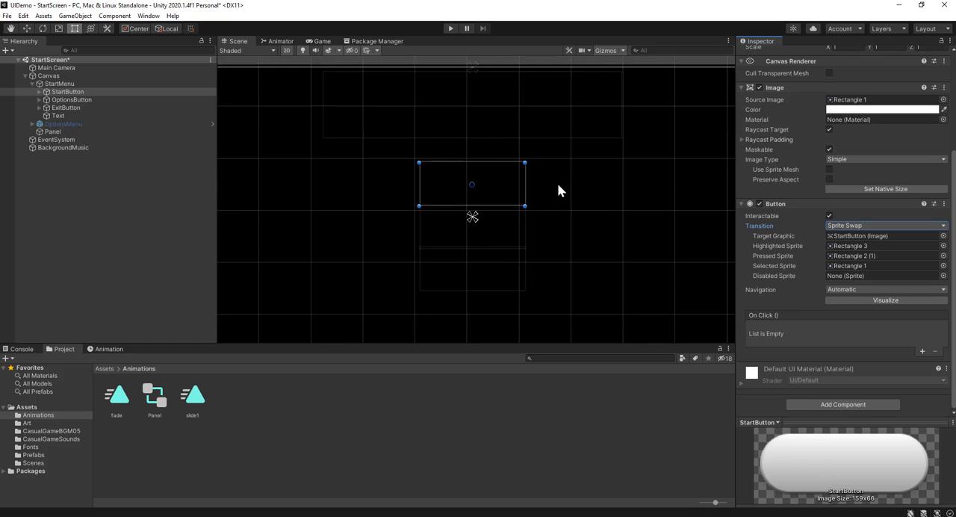
key("q")
middle_click_drag(562, 239, 547, 205)
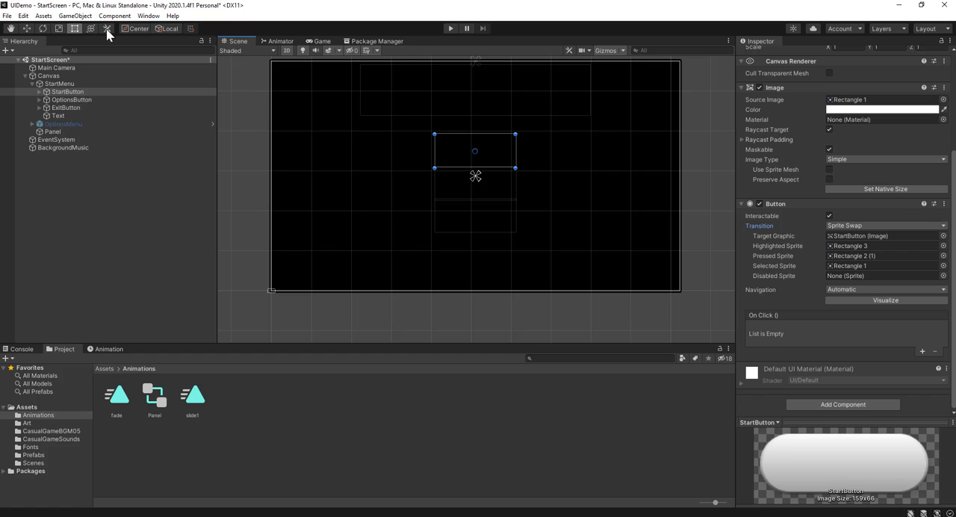
left_click(85, 17)
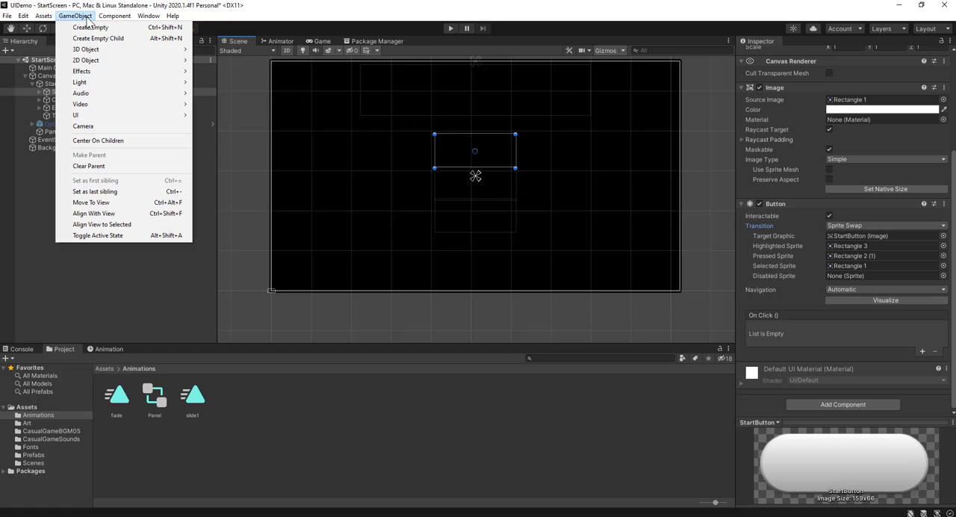
left_click(87, 18)
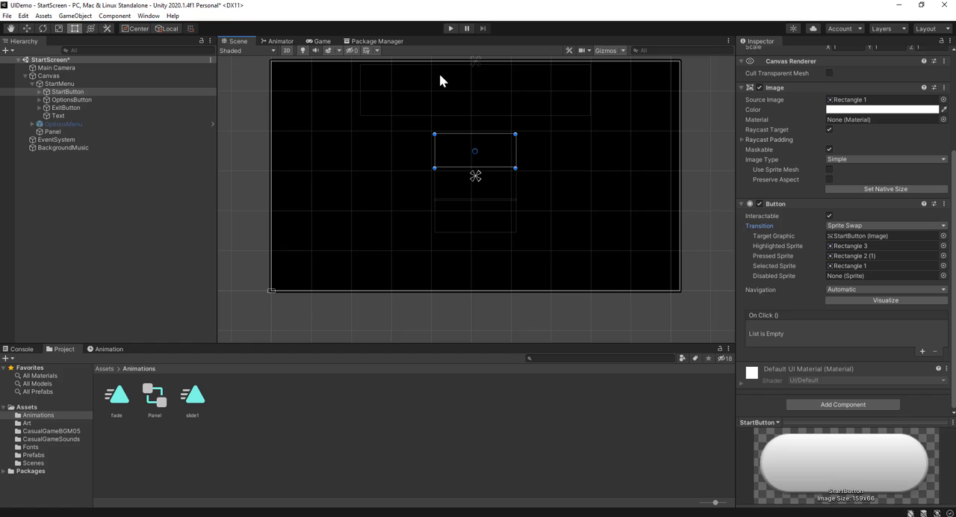
Add a UI Image object to the canvas and remove its Image component
left_click(74, 16)
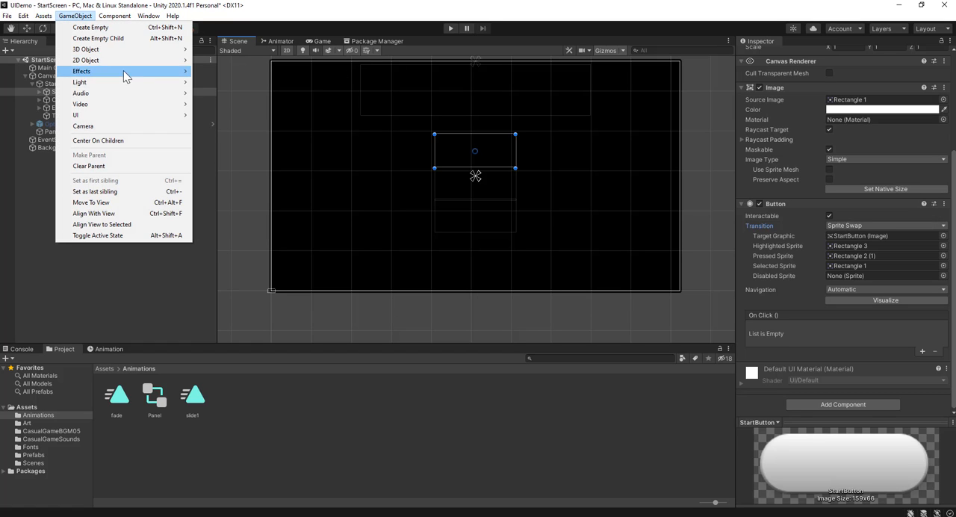
mouse_move(136, 117)
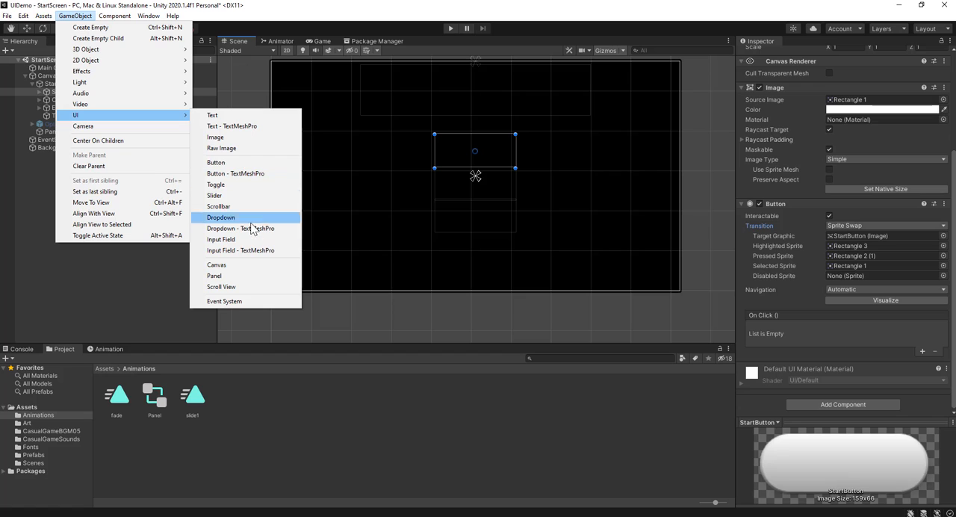
left_click(246, 137)
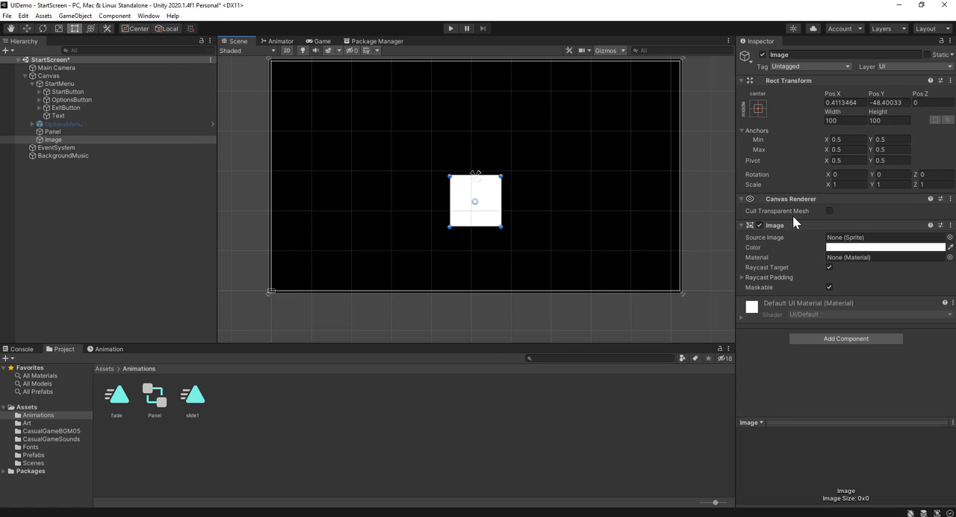
right_click(908, 223)
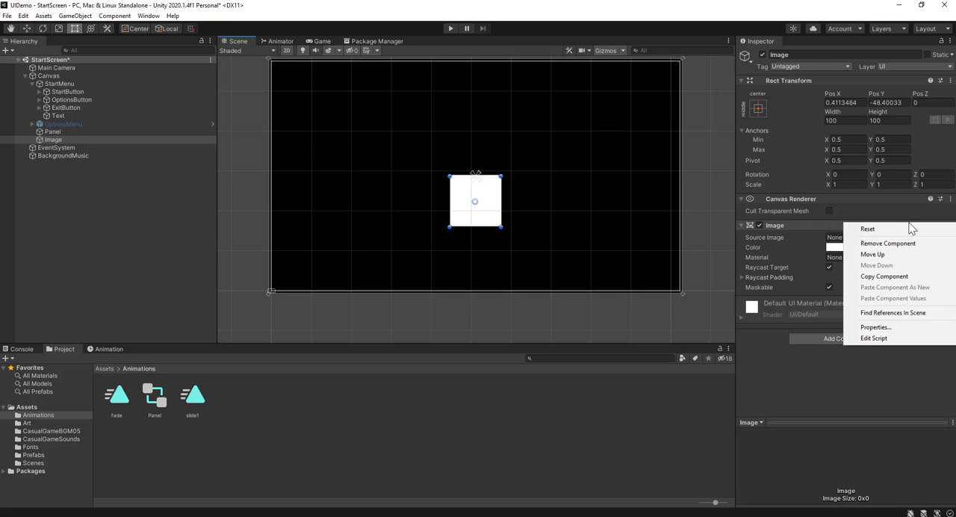
left_click(892, 244)
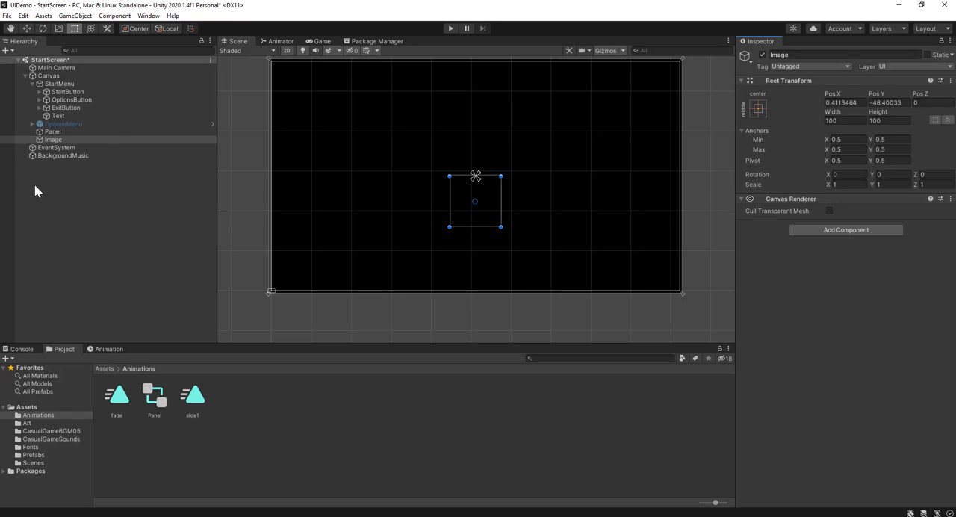
Try nesting StartButton inside the empty Image object within StartMenu, and undo both hierarchy changes
left_click(52, 140)
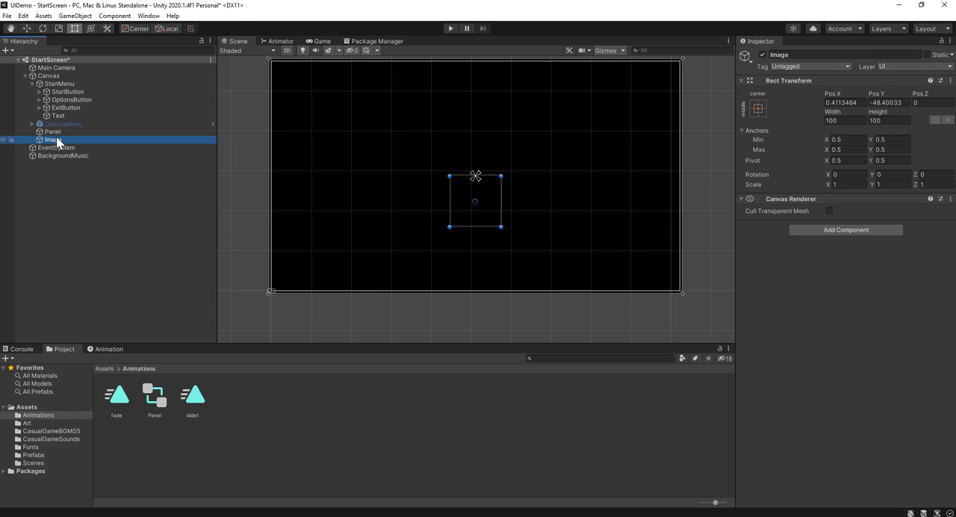
left_click_drag(56, 144, 74, 123)
left_click(75, 93)
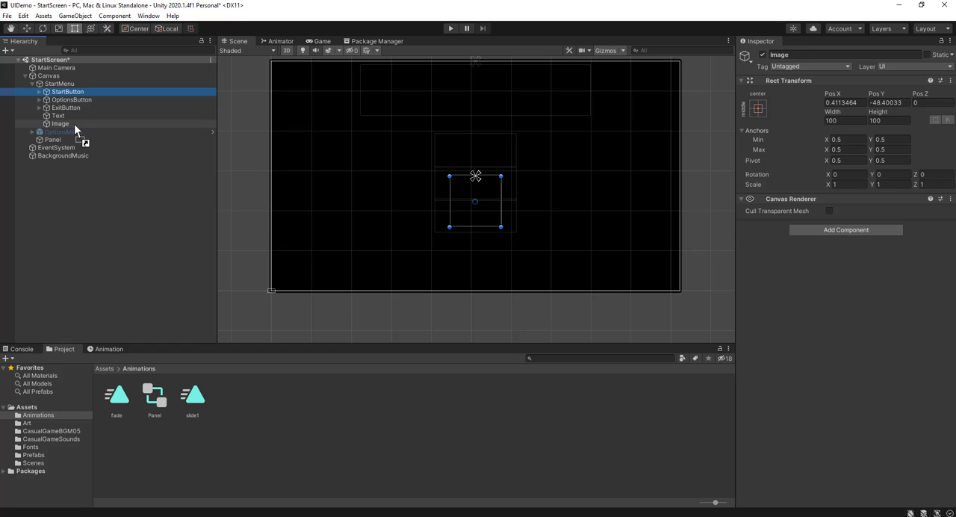
left_click(60, 117)
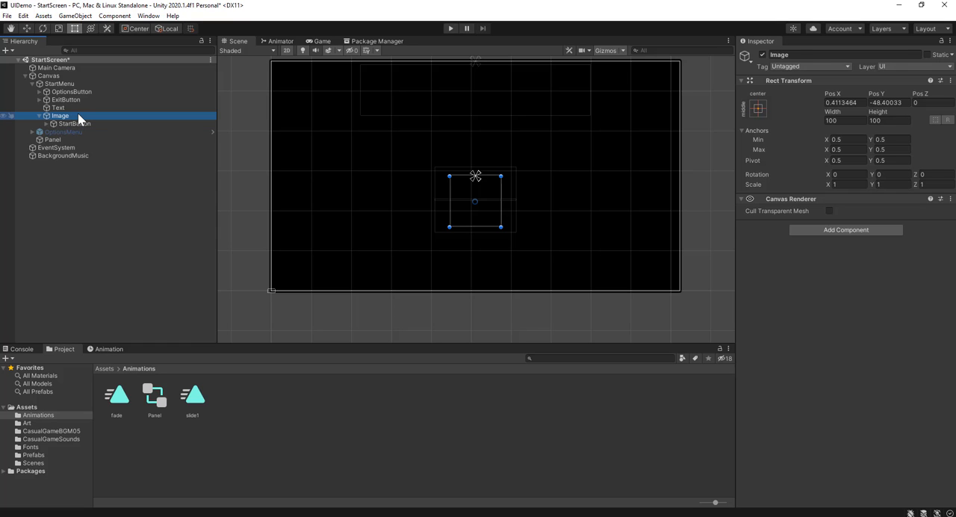
key("ctrl+z")
key("ctrl+z")
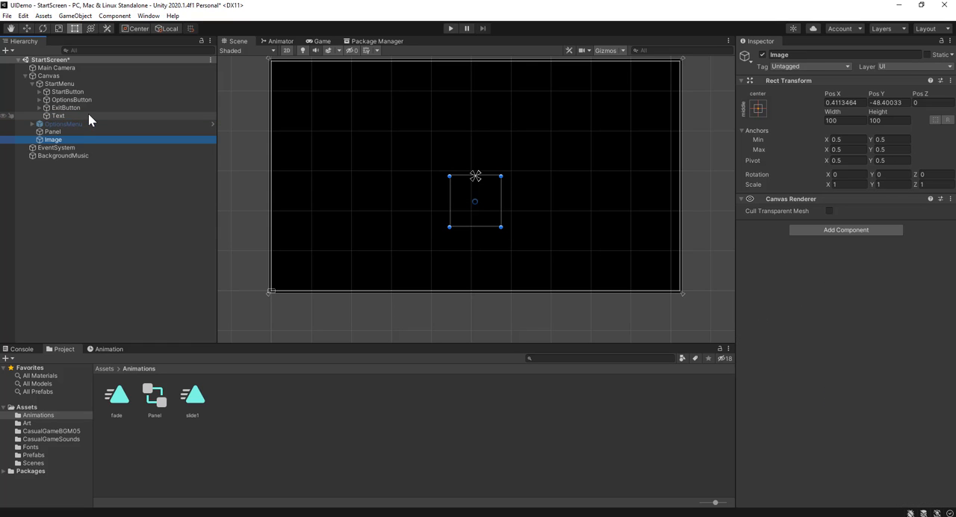
Delete the empty Image object from the canvas
left_click_drag(88, 114, 75, 141)
left_click(92, 174)
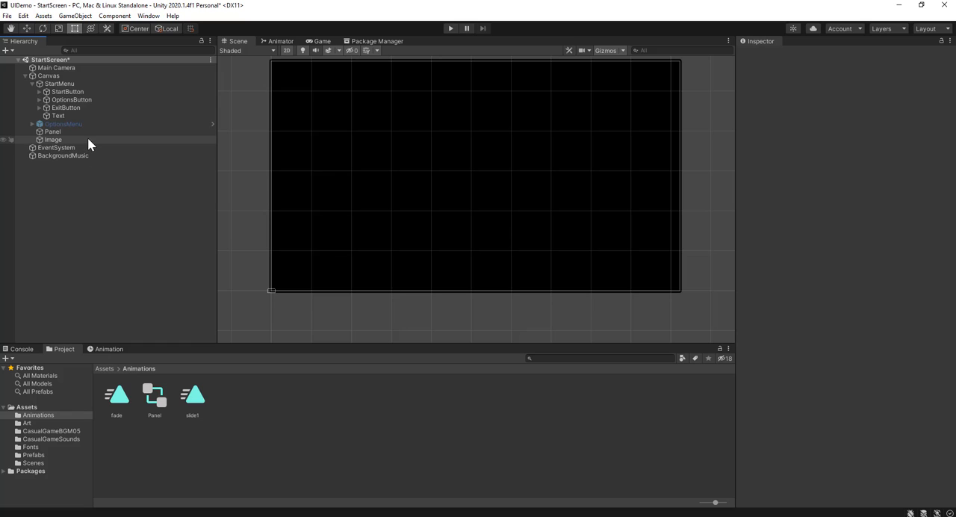
left_click(87, 139)
key("Delete")
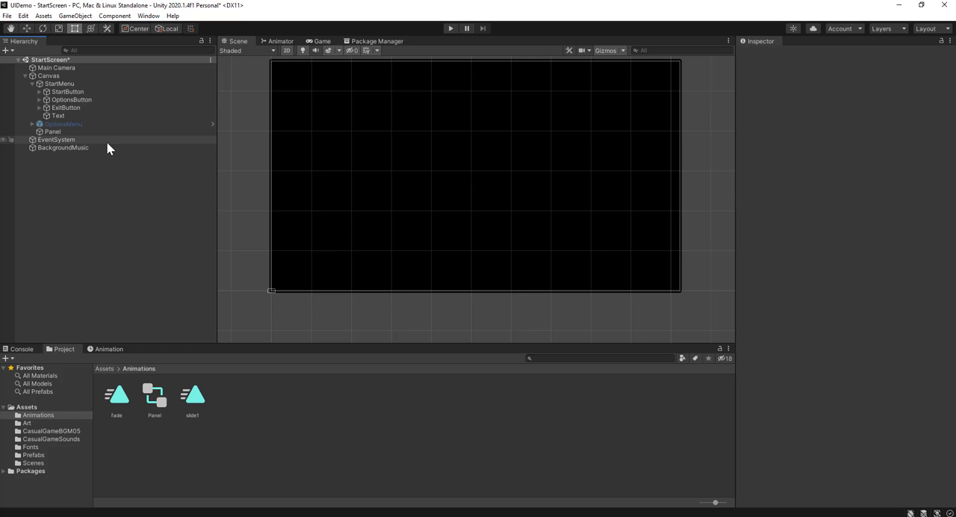
Attach the slide1 animation clip to StartButton and check its new Animator component
left_click(107, 91)
scroll(824, 332, "down", 3)
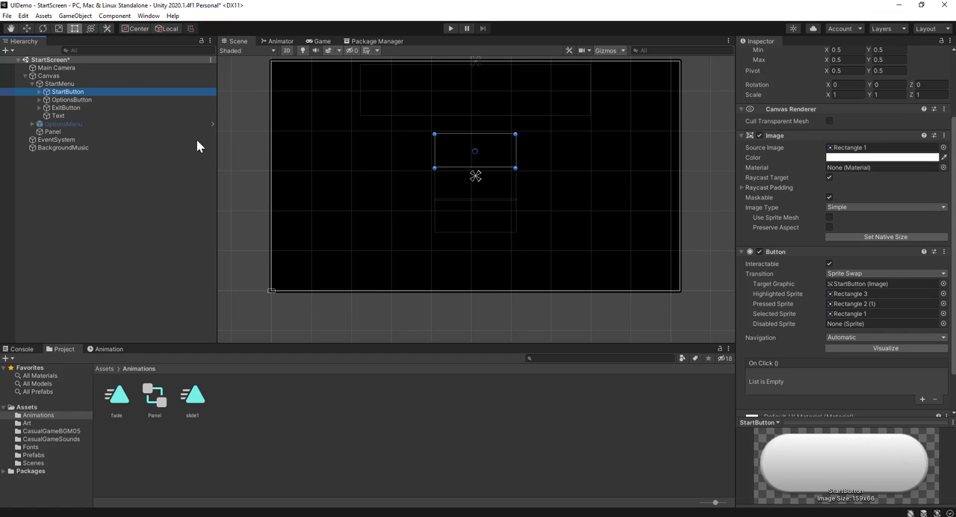
scroll(778, 323, "down", 2)
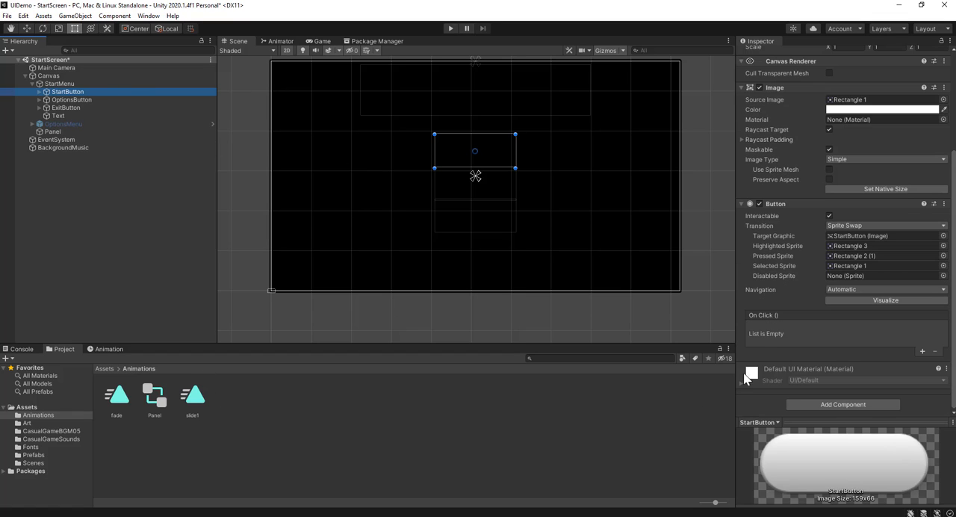
left_click_drag(192, 397, 819, 410)
scroll(810, 384, "down", 3)
scroll(849, 301, "up", 5)
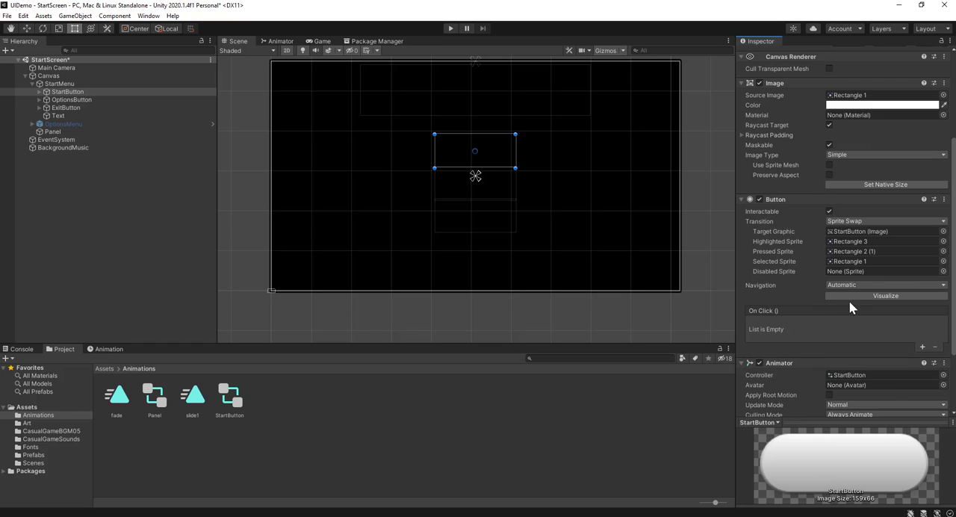
scroll(845, 295, "down", 5)
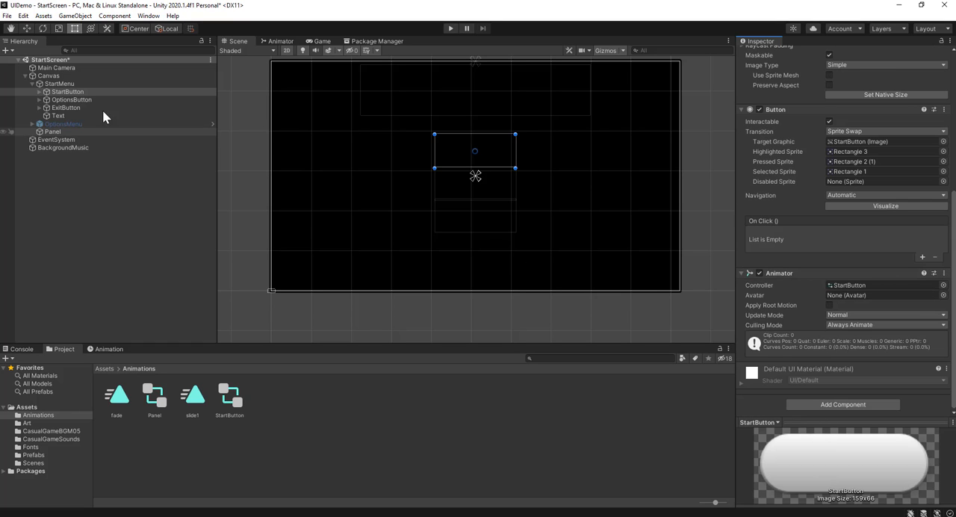
Deactivate the black Panel object so the start screen can be seen while editing
left_click(94, 132)
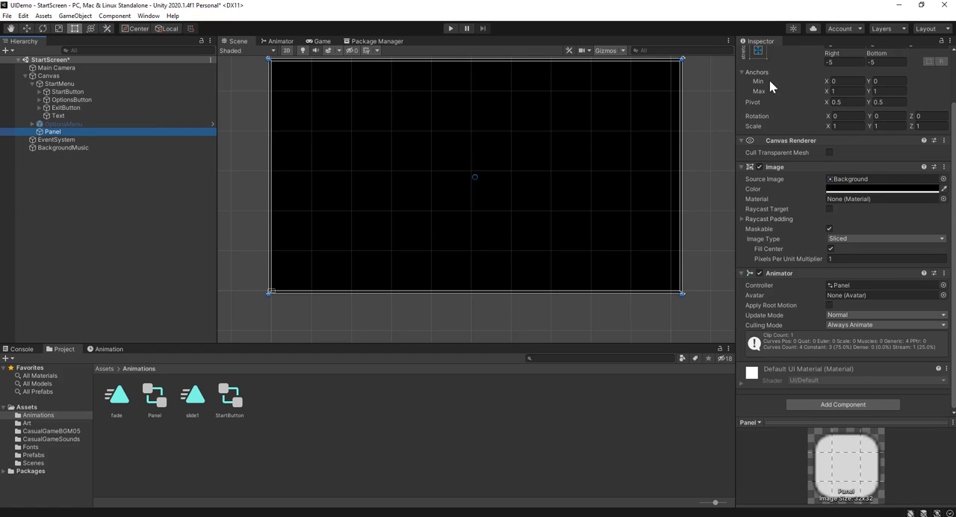
scroll(770, 81, "up", 3)
left_click(762, 55)
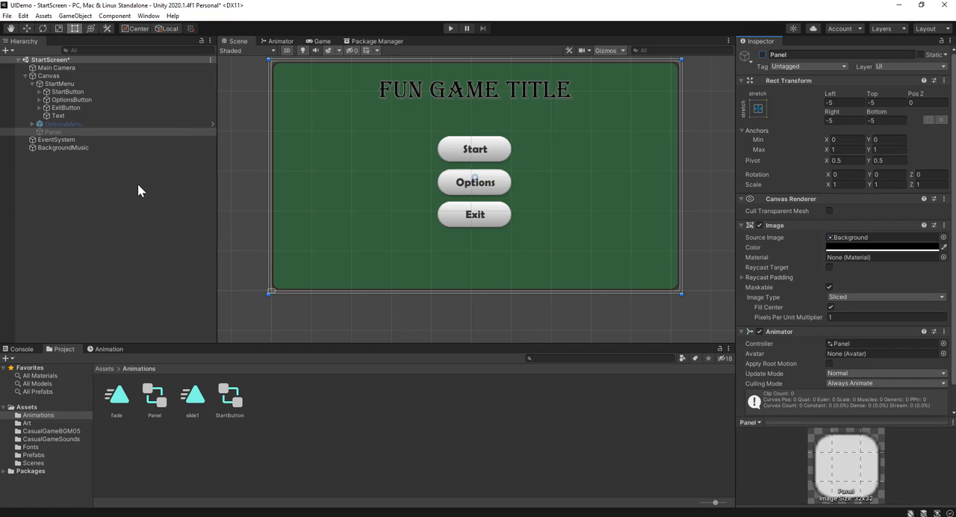
Add StartButton's Rect Transform Anchored Position property to the slide1 animation and expand its X and Y values
left_click(80, 92)
scroll(777, 329, "down", 5)
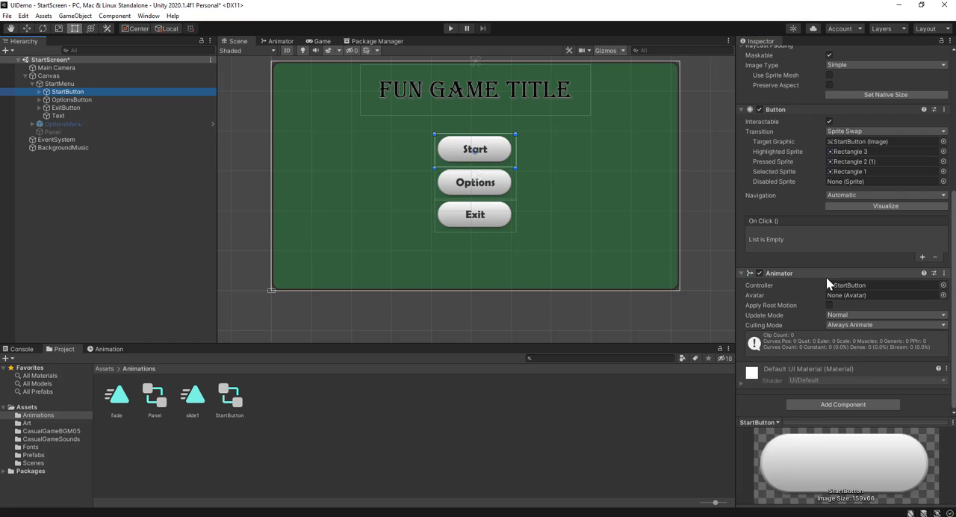
left_click(110, 349)
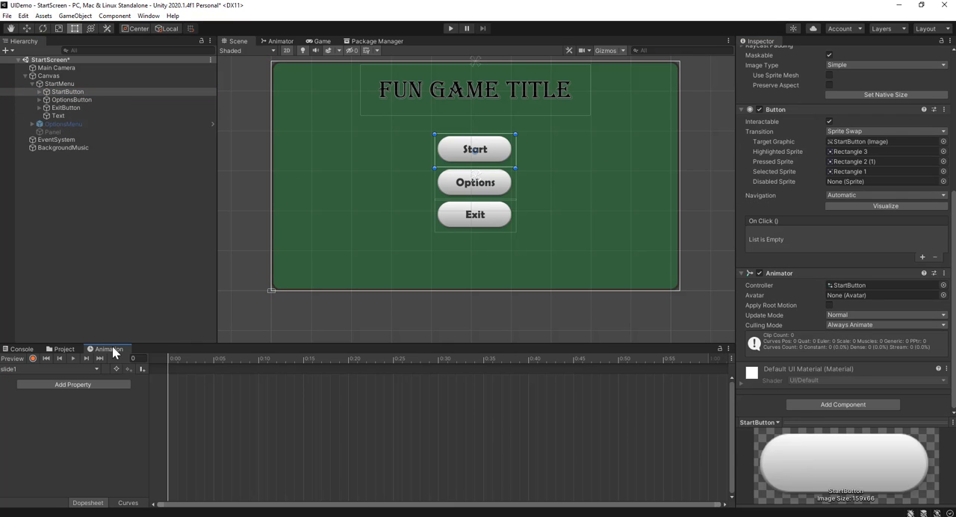
left_click(75, 385)
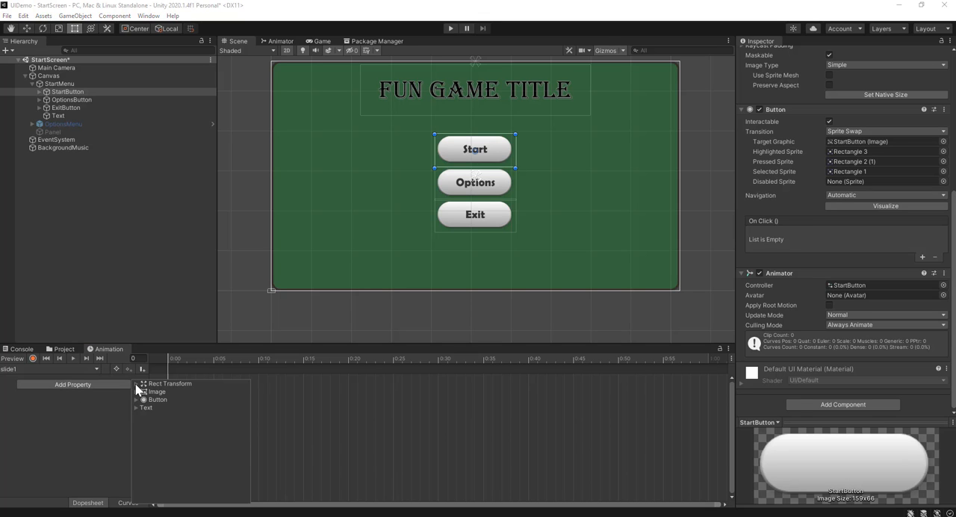
left_click(136, 384)
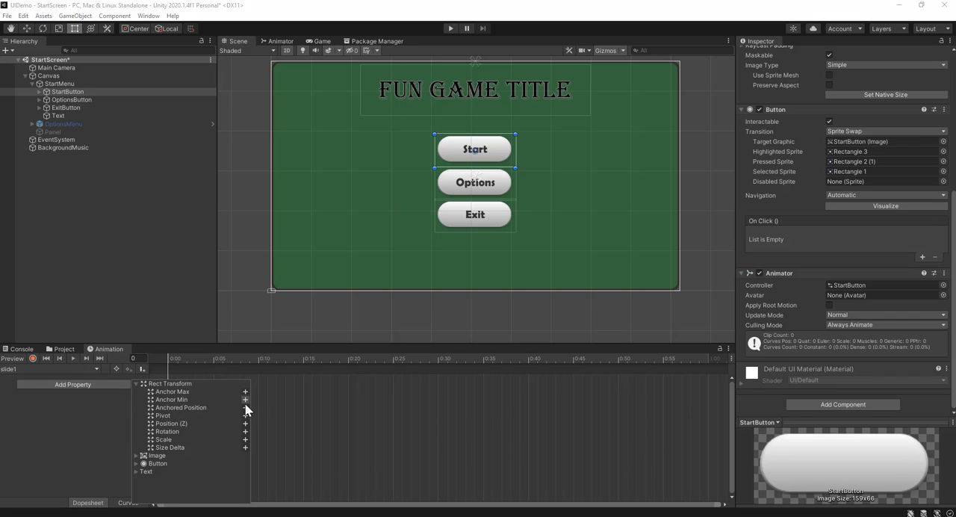
scroll(839, 187, "up", 6)
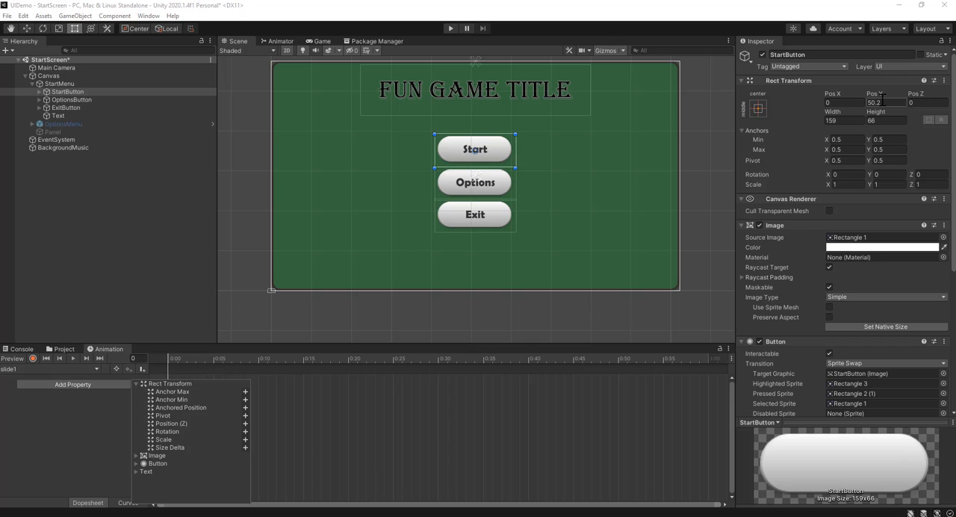
left_click(245, 407)
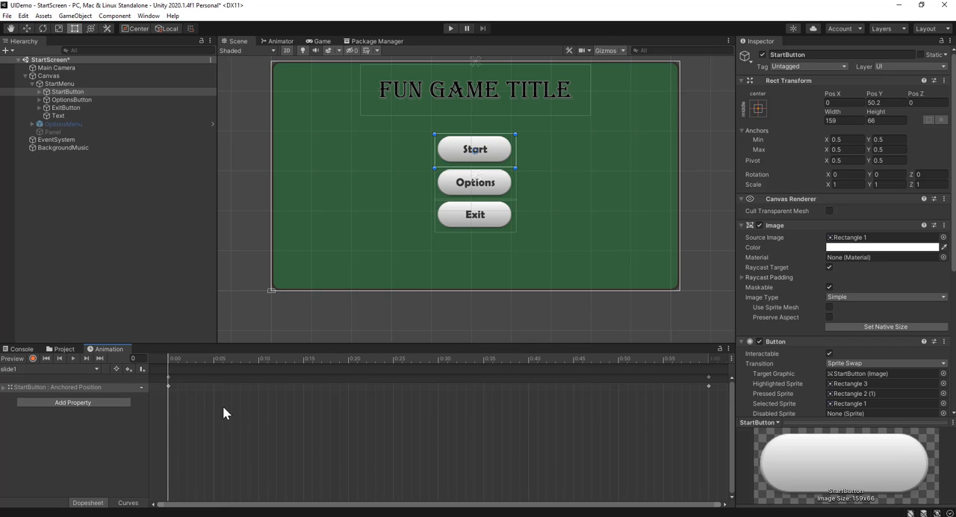
left_click(4, 387)
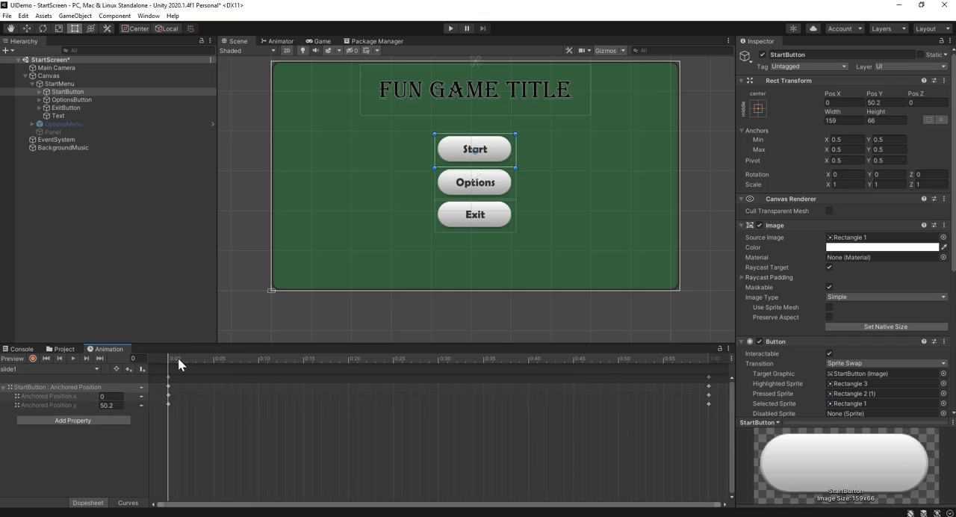
Delete the Anchored Position keyframes at frame 0 of slide1, keeping those at frame 60
left_click(708, 360)
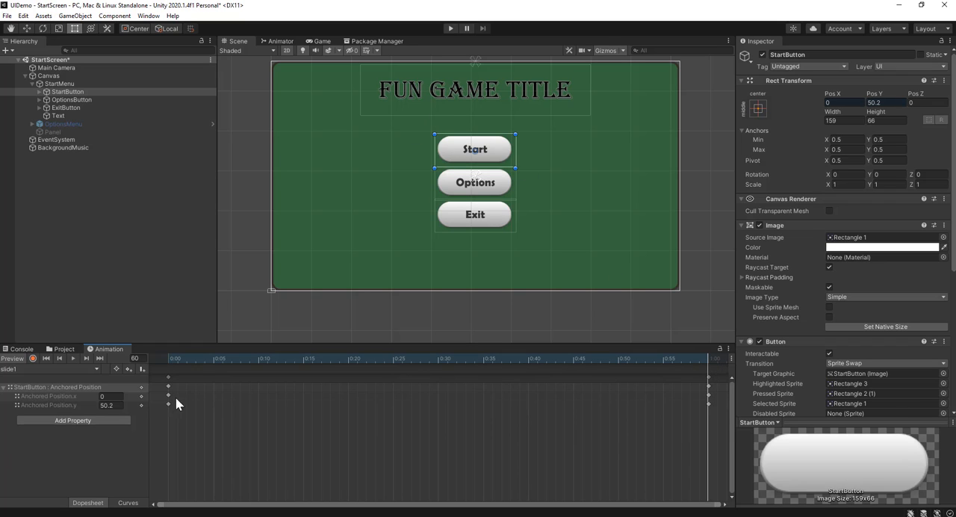
left_click_drag(194, 358, 166, 371)
left_click(169, 377)
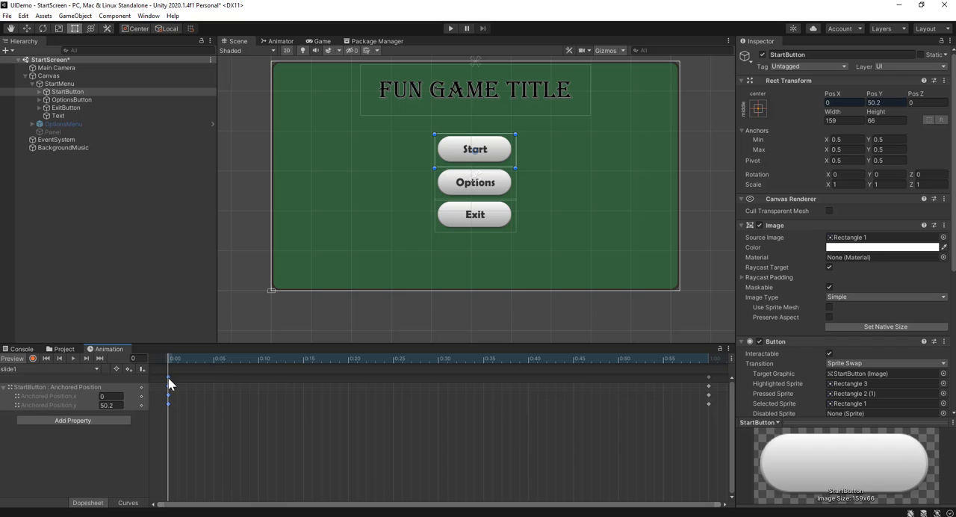
key("Delete")
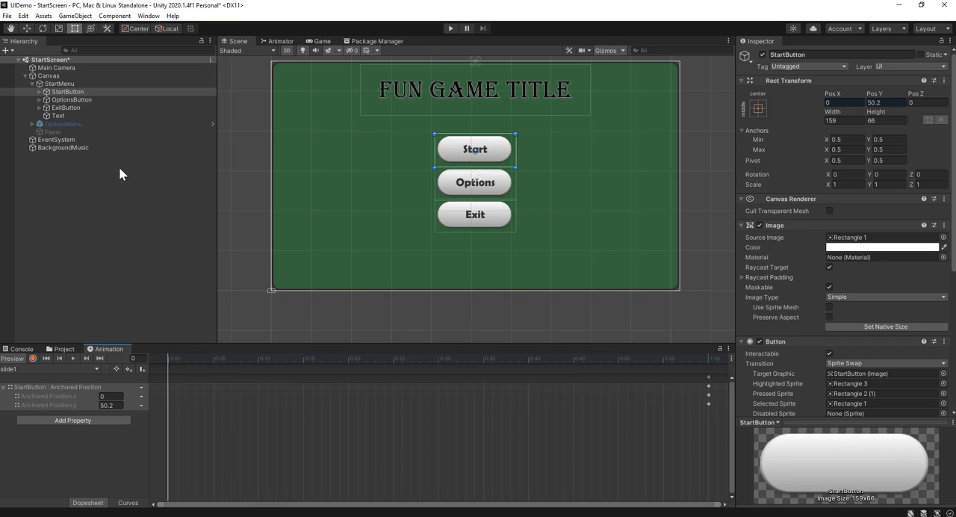
Move StartButton straight down below the canvas to about Pos Y -278.5 and add a keyframe there at frame 0
left_click(26, 28)
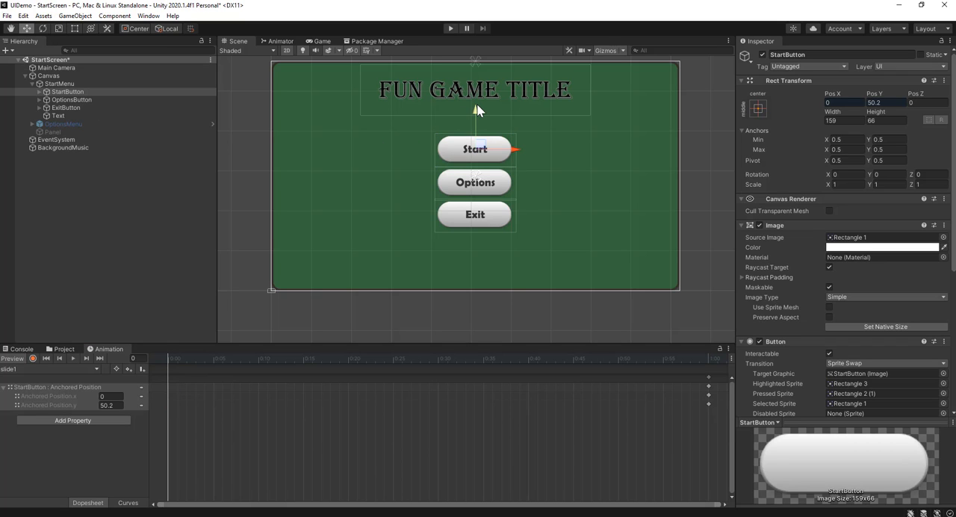
left_click_drag(477, 110, 476, 277)
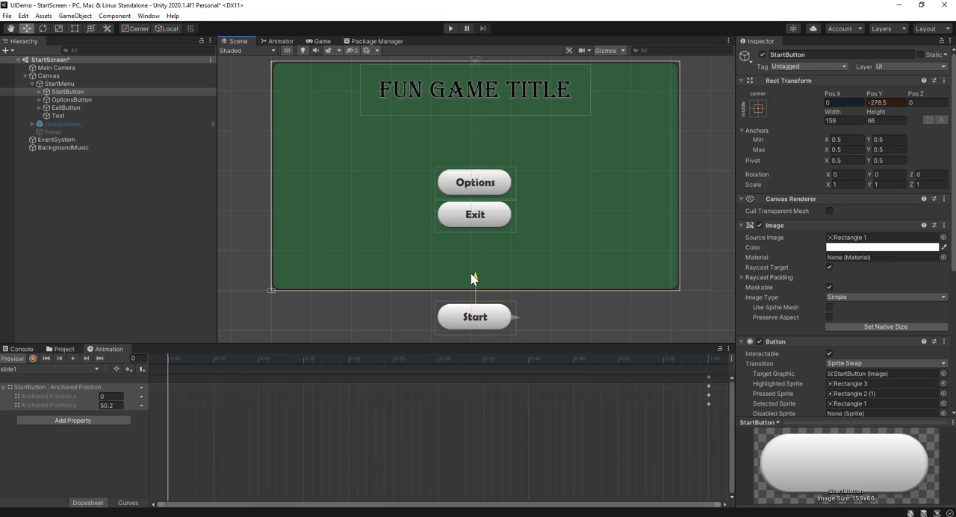
right_click(170, 379)
left_click(179, 382)
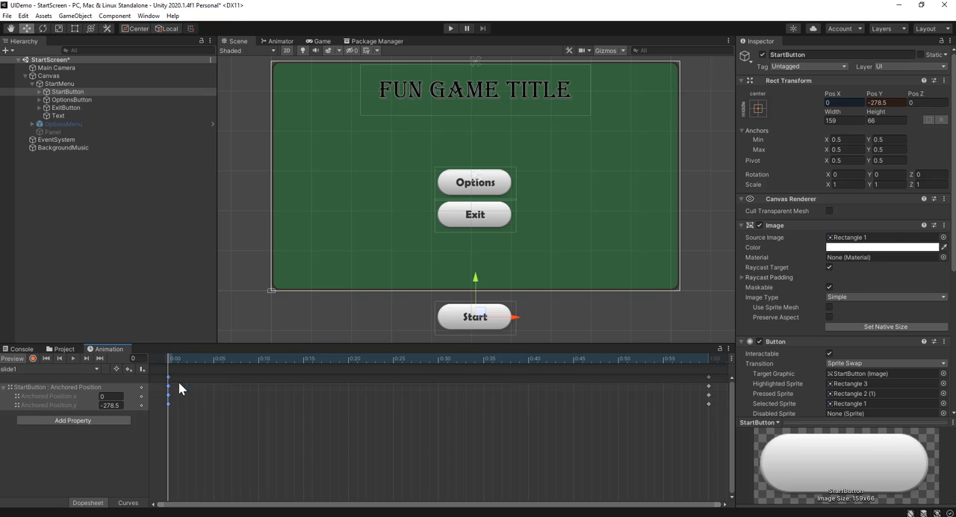
Preview the slide1 animation, run the start screen in Play mode to check StartButton's slide, and stop it
left_click_drag(179, 363, 169, 438)
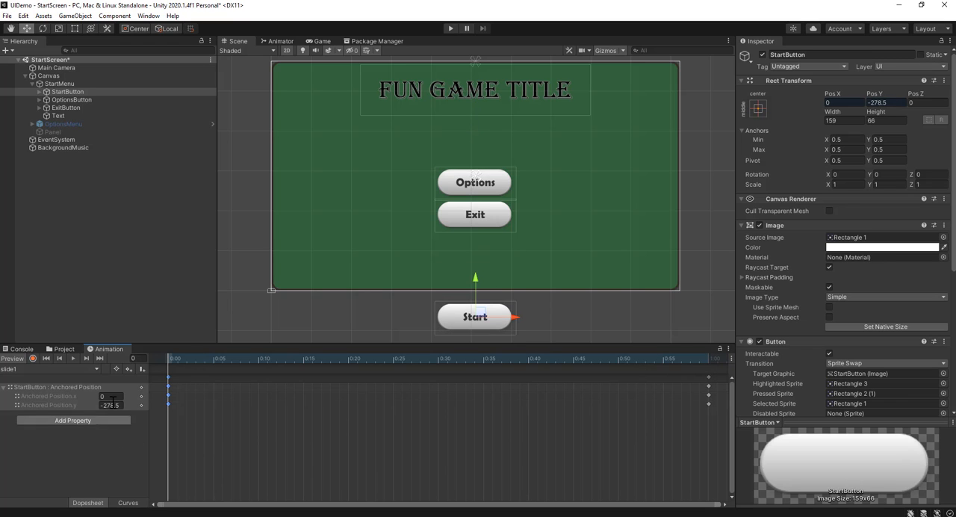
left_click(256, 317)
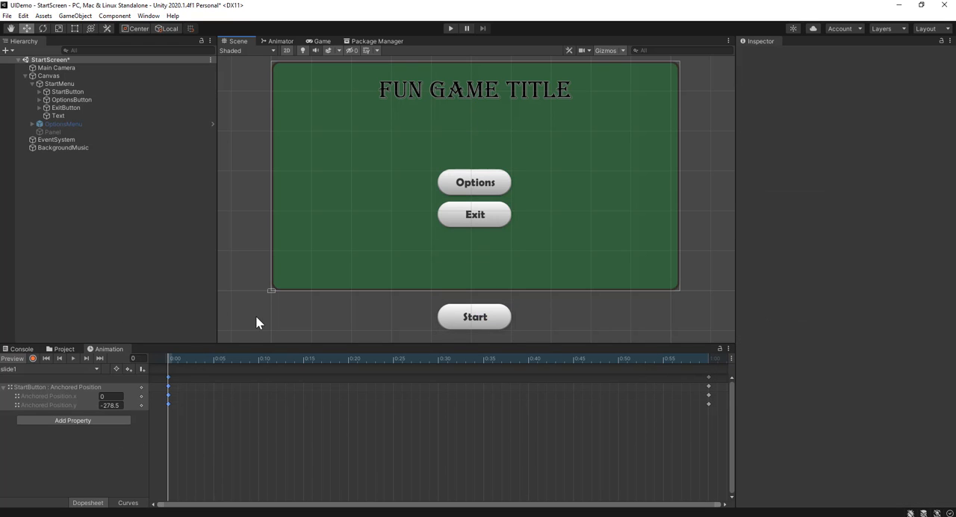
left_click(450, 29)
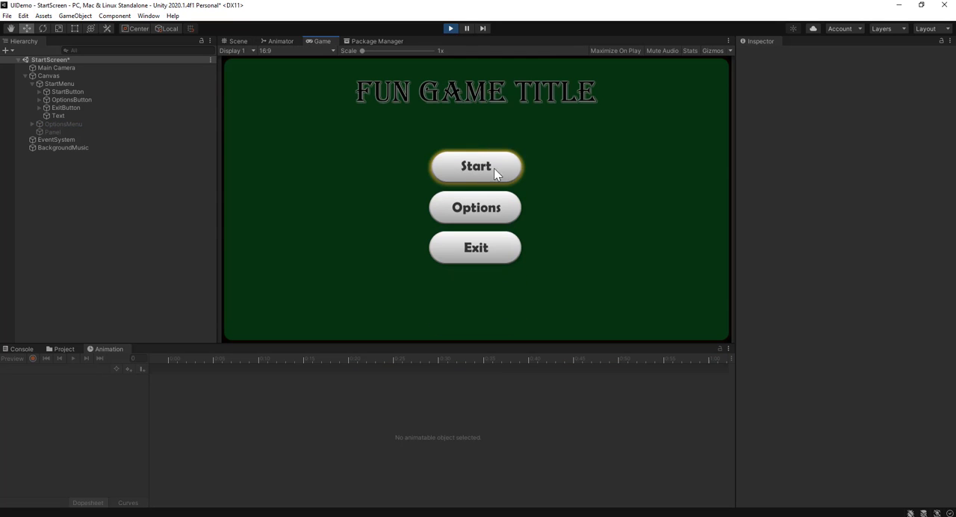
left_click(451, 28)
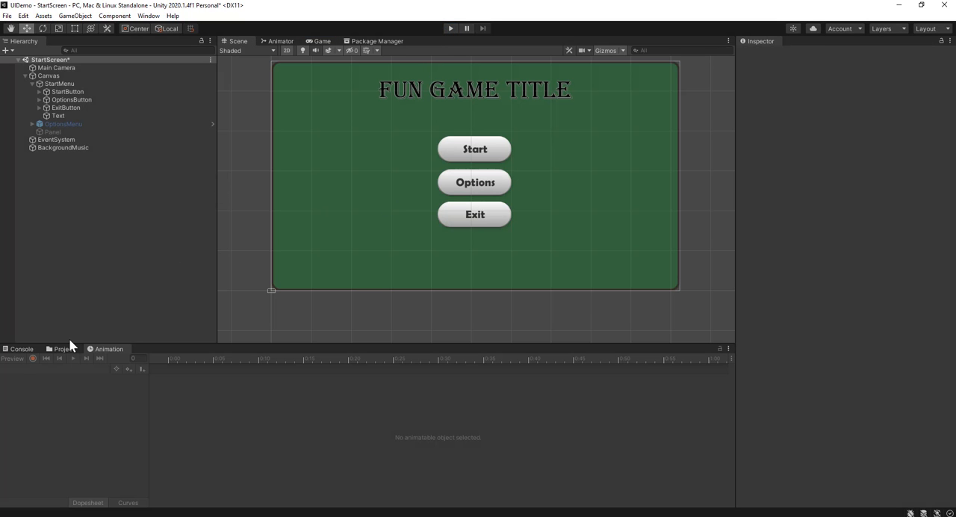
Duplicate the slide1 animation clip in the Animations folder and rename the copy slide2
left_click(65, 349)
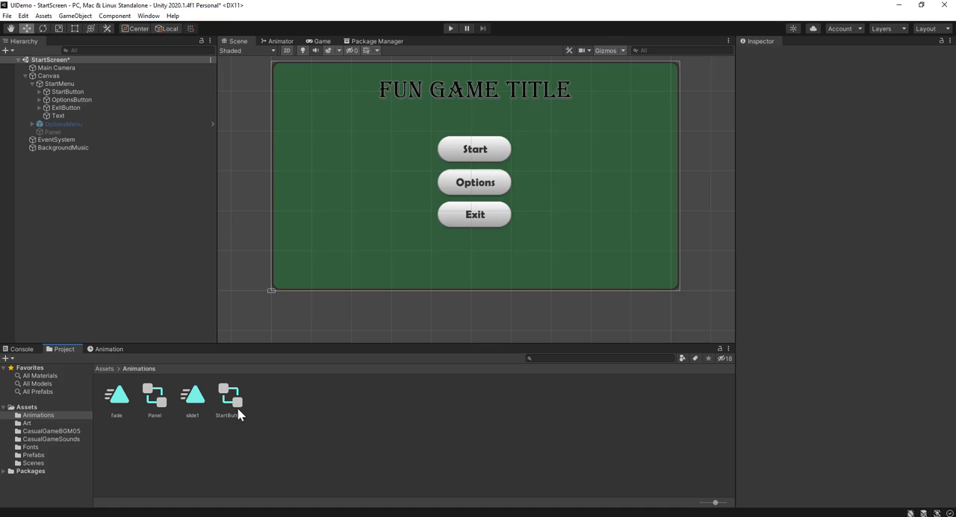
right_click(291, 421)
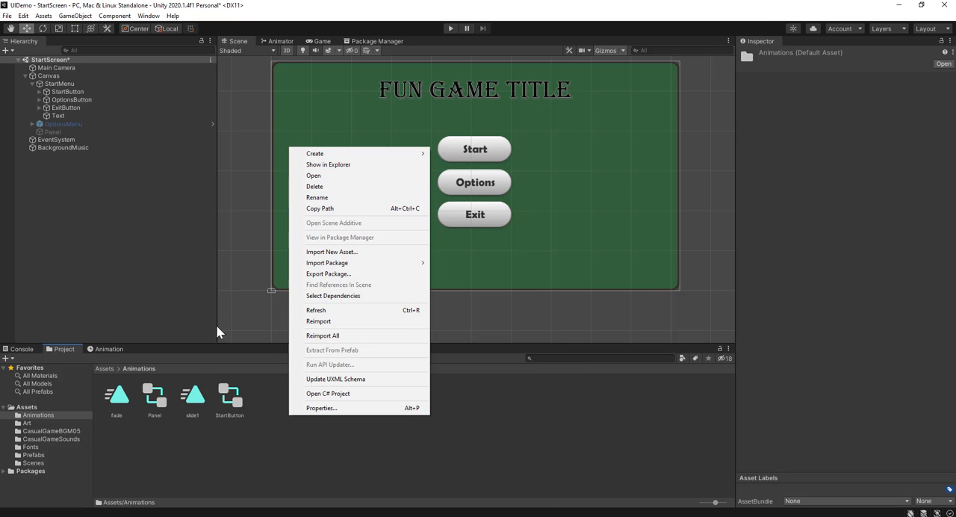
left_click(190, 399)
left_click(192, 402)
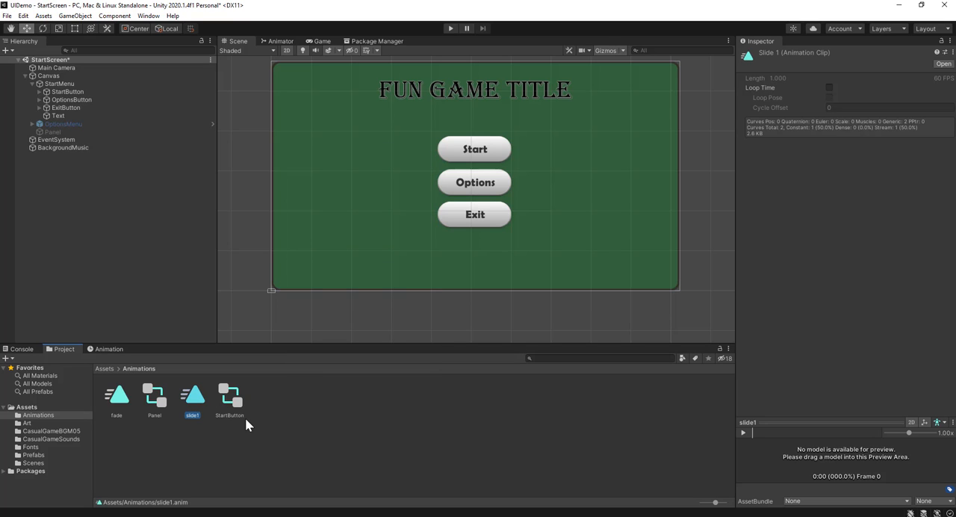
key("ctrl+d")
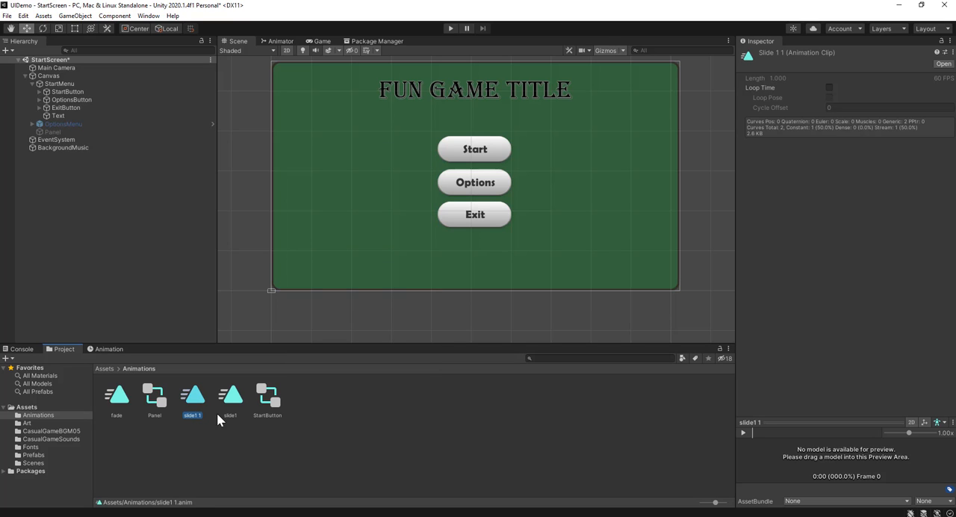
left_click(196, 415)
left_click(206, 416)
key("BackSpace")
key("BackSpace")
type("2")
key("Return")
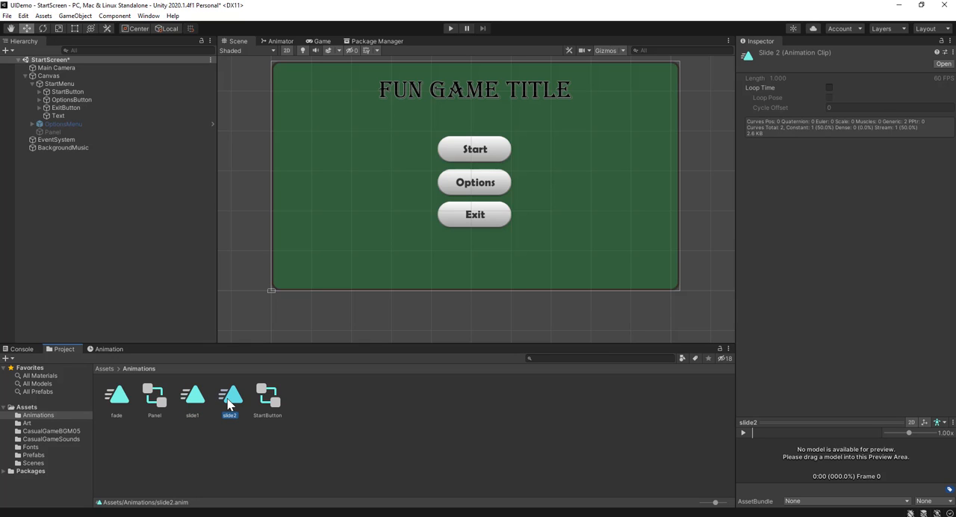
Duplicate the slide2 animation clip and name the copy slide3
key("ctrl+d")
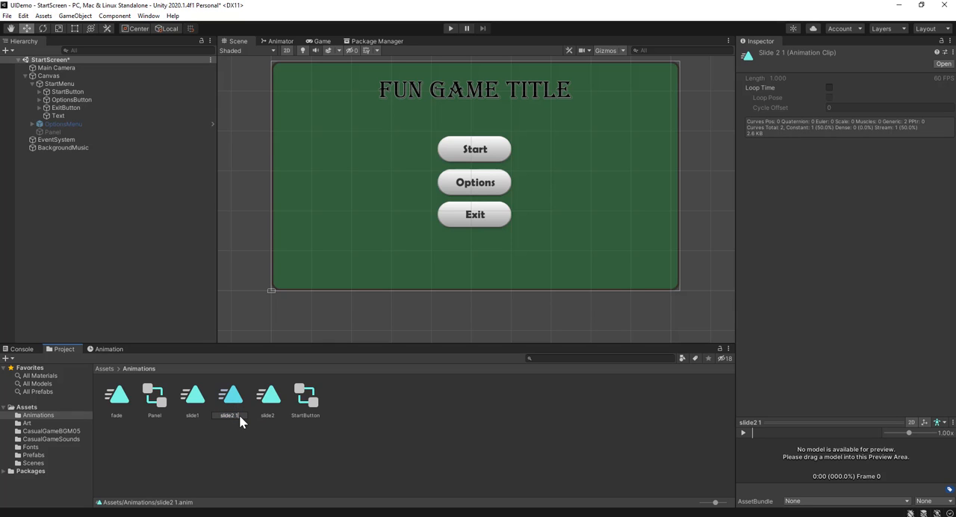
type("3")
key("Return")
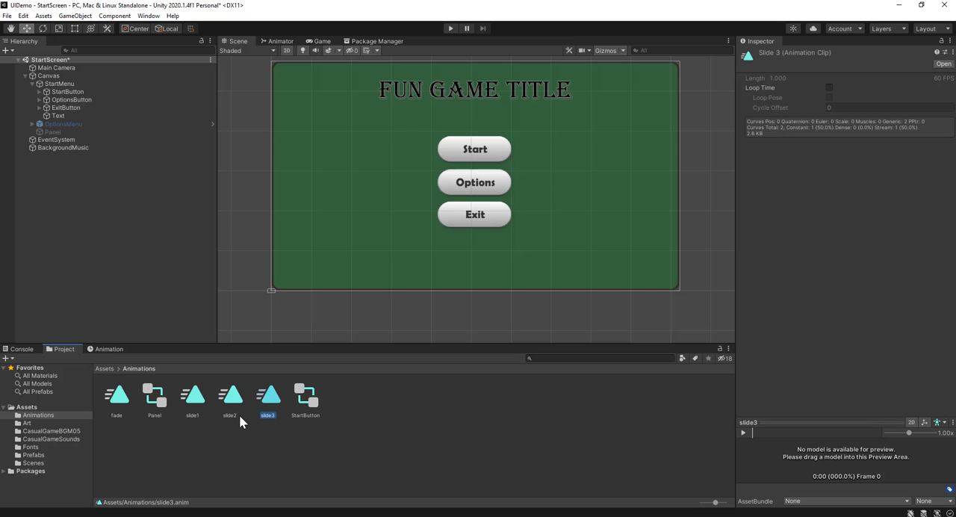
Attach the slide2 clip to OptionsButton and the slide3 clip to ExitButton
left_click(88, 99)
scroll(803, 319, "down", 4)
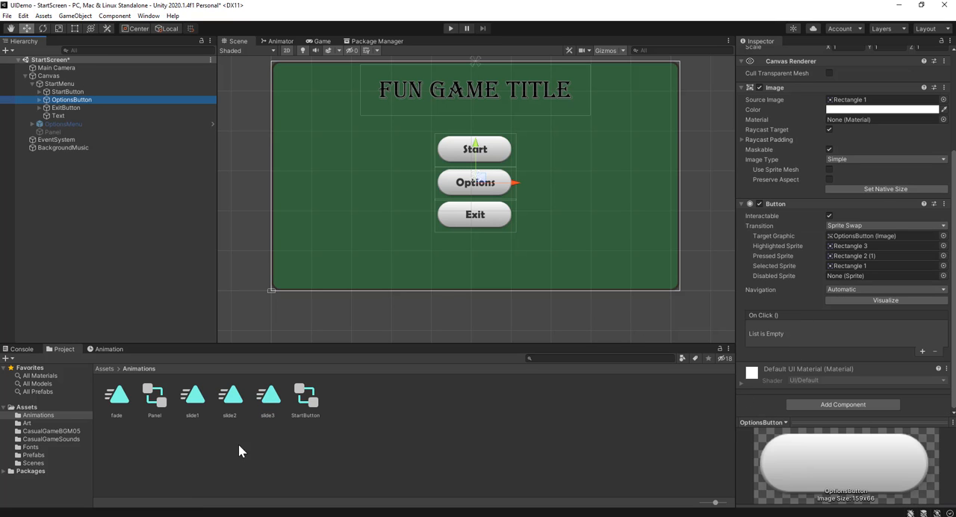
left_click_drag(229, 394, 816, 407)
left_click(91, 107)
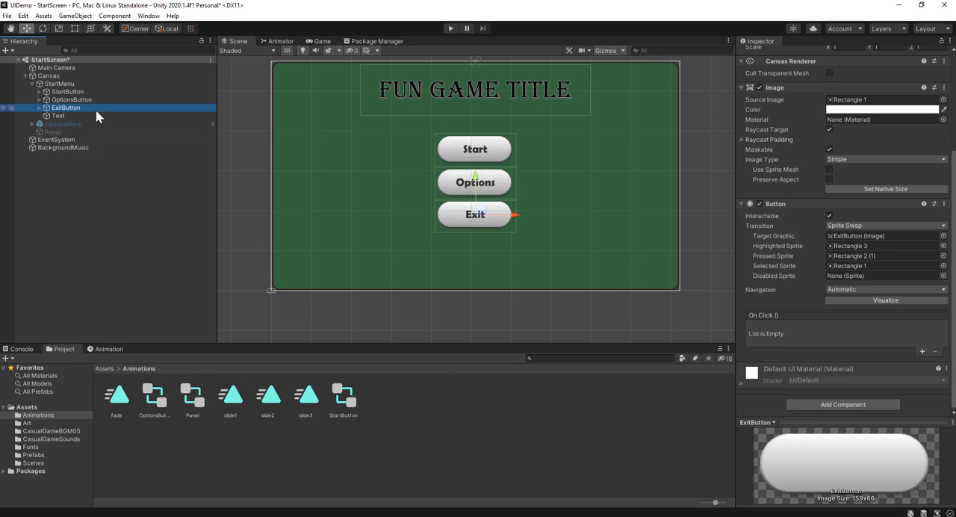
left_click_drag(306, 396, 852, 413)
left_click(327, 321)
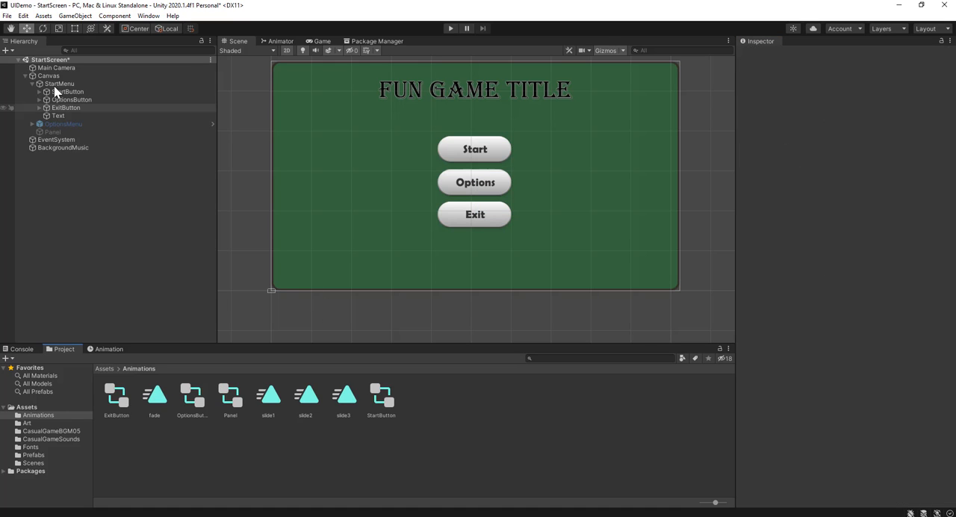
Delete all the copied Anchored Position keyframes from OptionsButton's slide2 animation
left_click(106, 349)
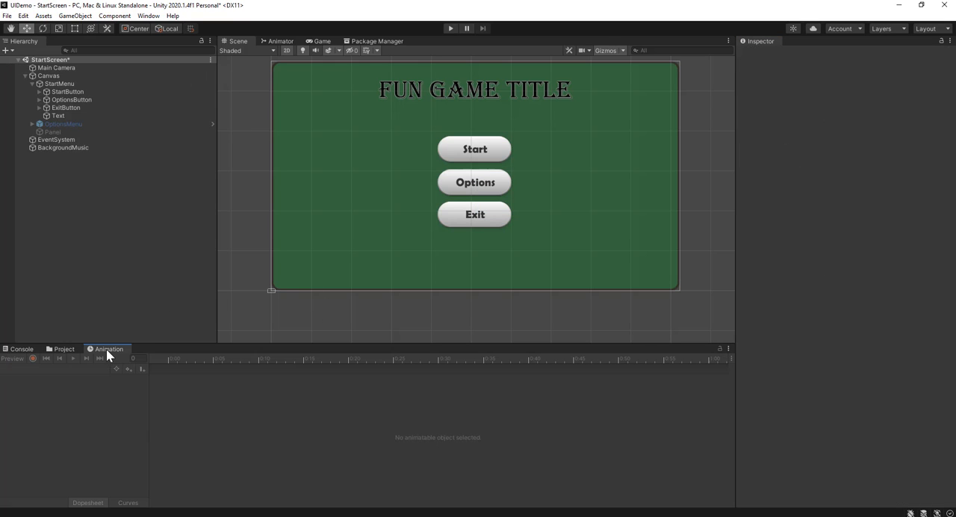
left_click(75, 99)
scroll(384, 415, "down", 5)
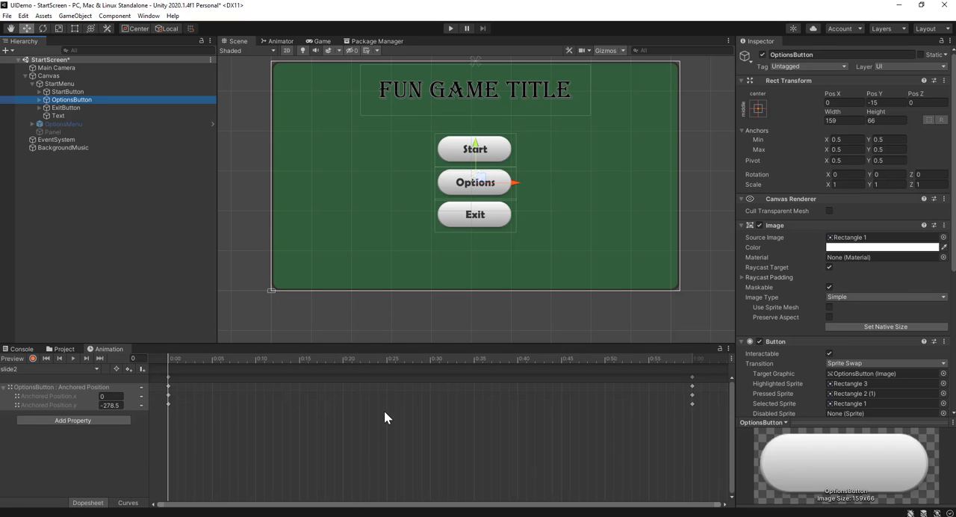
left_click_drag(173, 363, 271, 416)
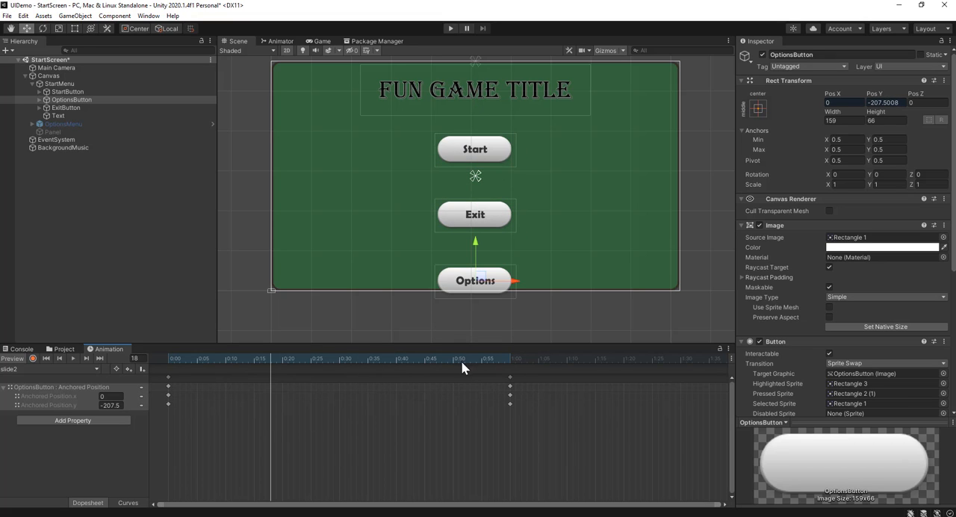
left_click_drag(524, 375, 151, 377)
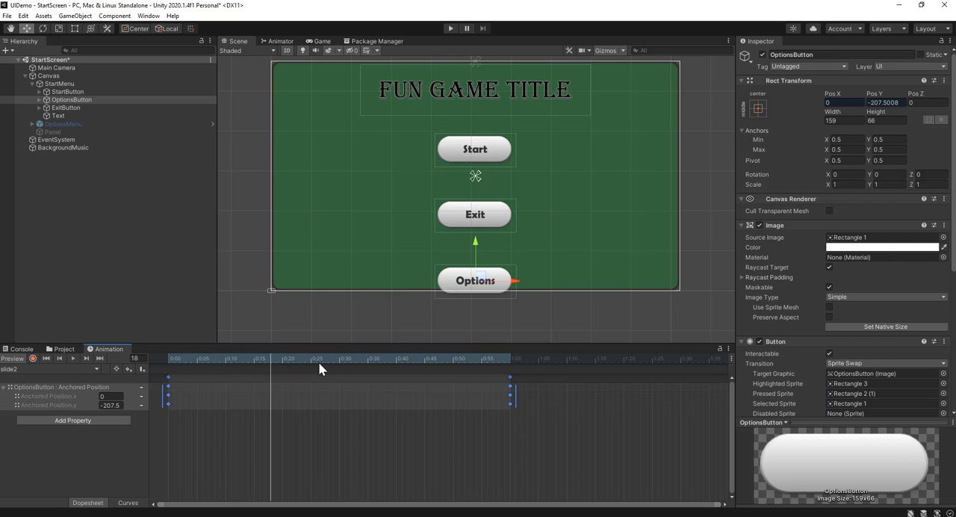
key("Delete")
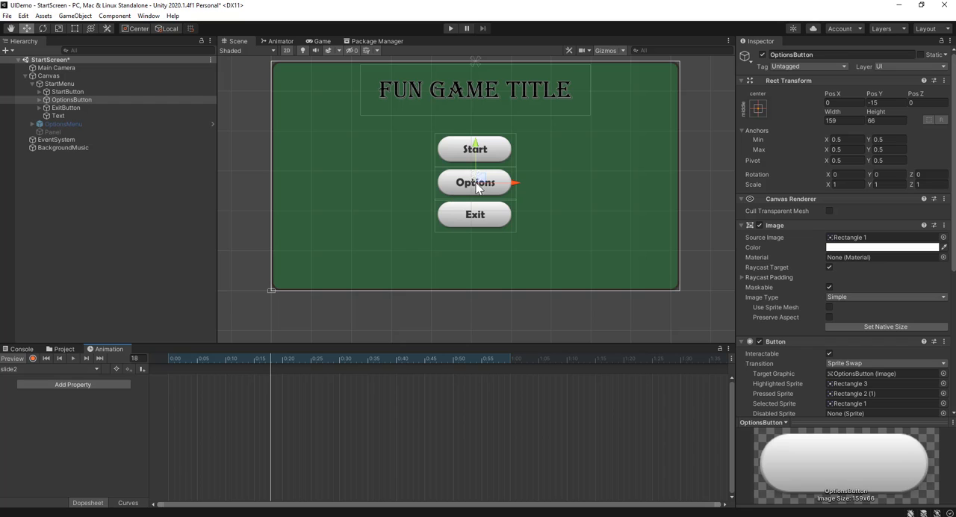
Add the Rect Transform Anchored Position property to slide2 with the playhead at frame 60, and delete its frame 0 keyframes
left_click_drag(481, 361, 510, 375)
left_click(84, 385)
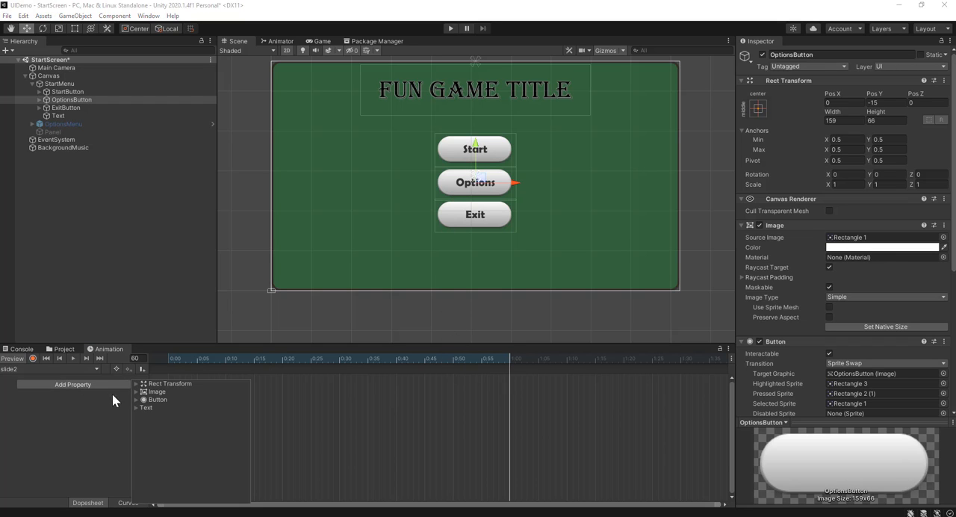
left_click(136, 384)
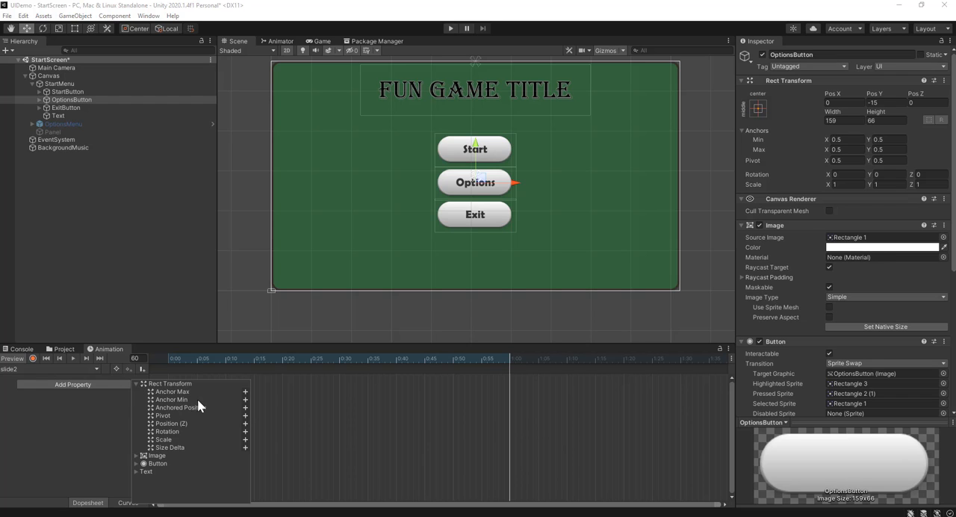
left_click(245, 407)
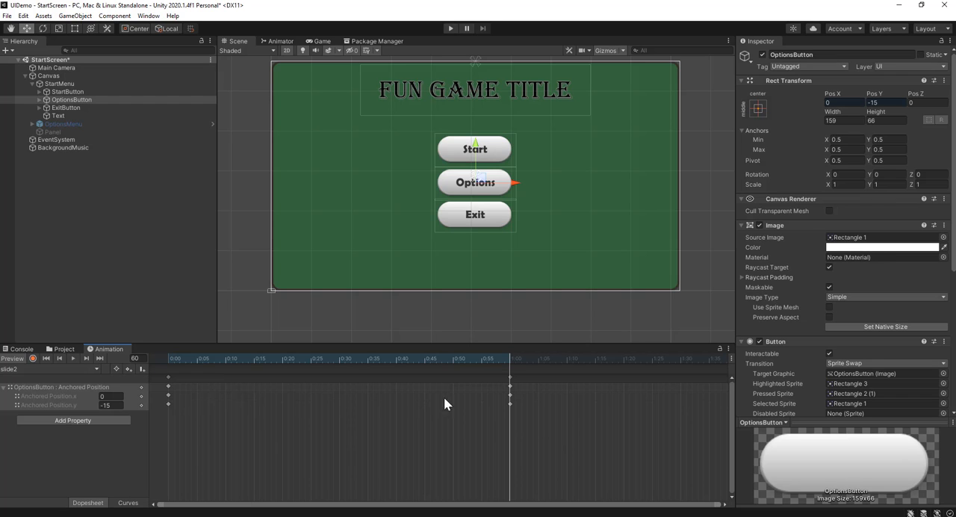
left_click_drag(487, 358, 168, 374)
left_click(180, 385)
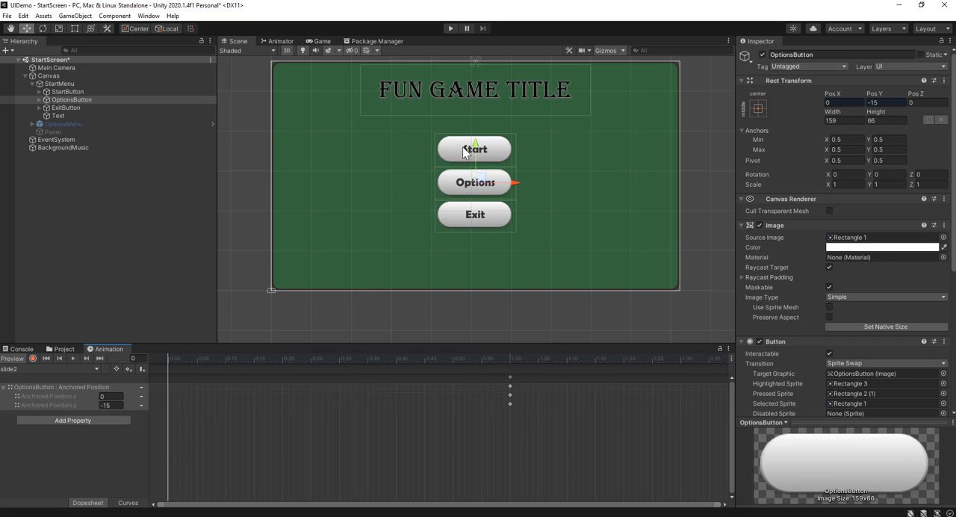
Move OptionsButton straight down below the canvas to about Pos Y -293.7 and add a keyframe there at frame 0
left_click_drag(474, 147, 480, 288)
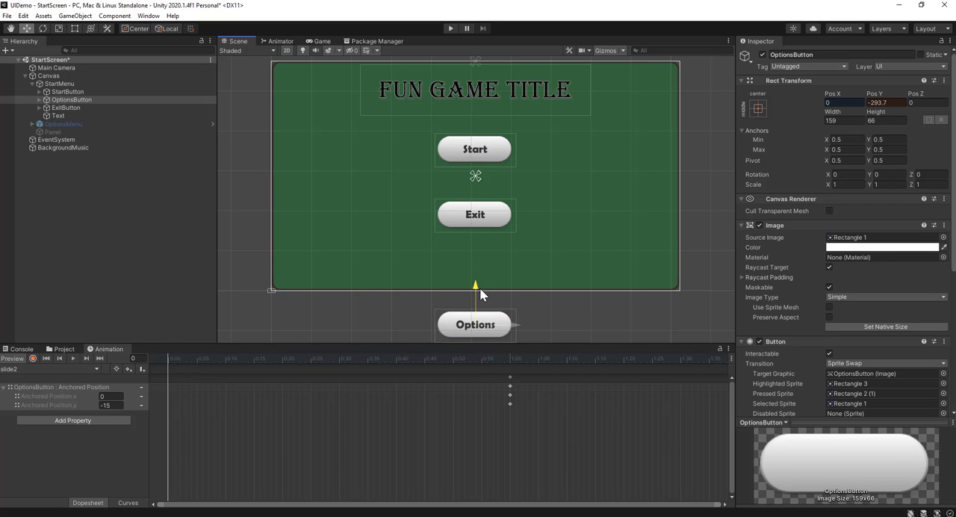
right_click(167, 379)
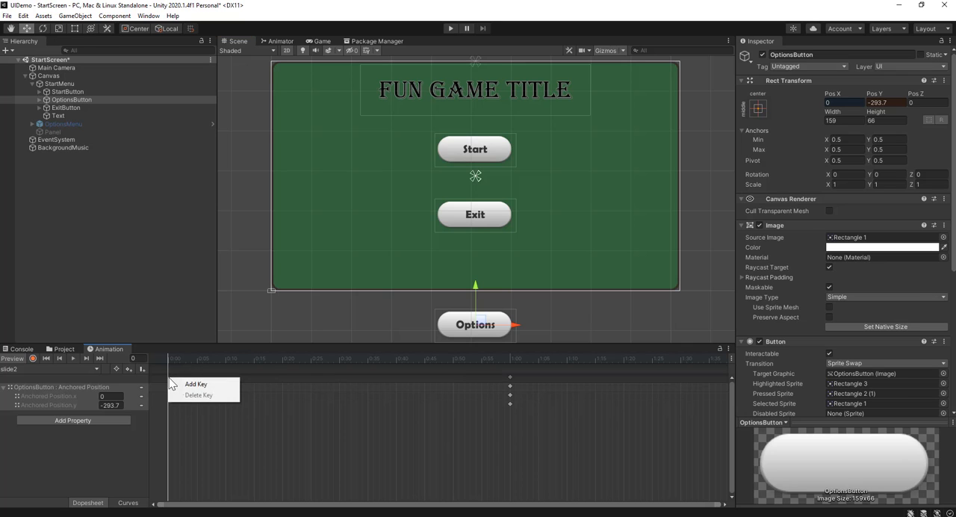
left_click(193, 384)
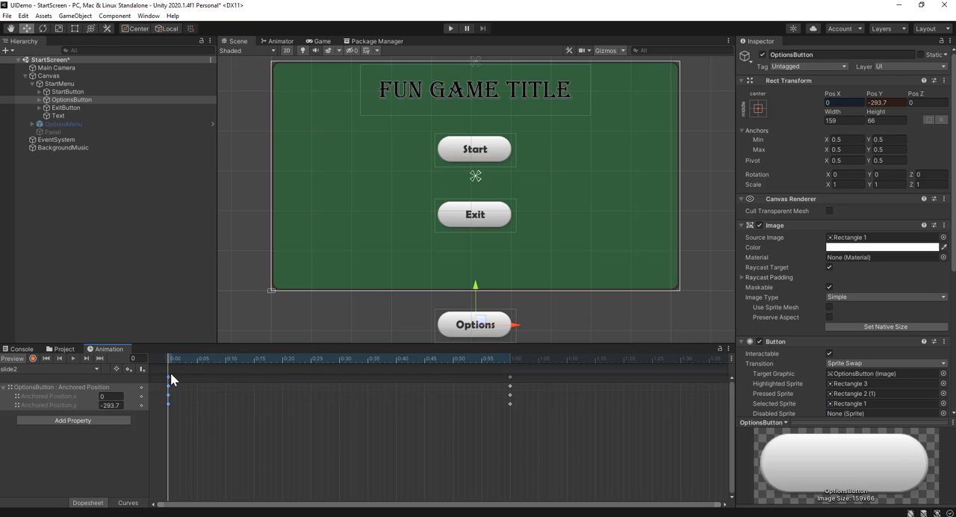
Try shifting slide2's start and end keyframes to frames 10 and 70, scrub through the animation, and undo the shift
left_click_drag(182, 382, 225, 382)
left_click_drag(521, 384, 569, 387)
left_click_drag(165, 354, 453, 358)
left_click(340, 359)
left_click(333, 374)
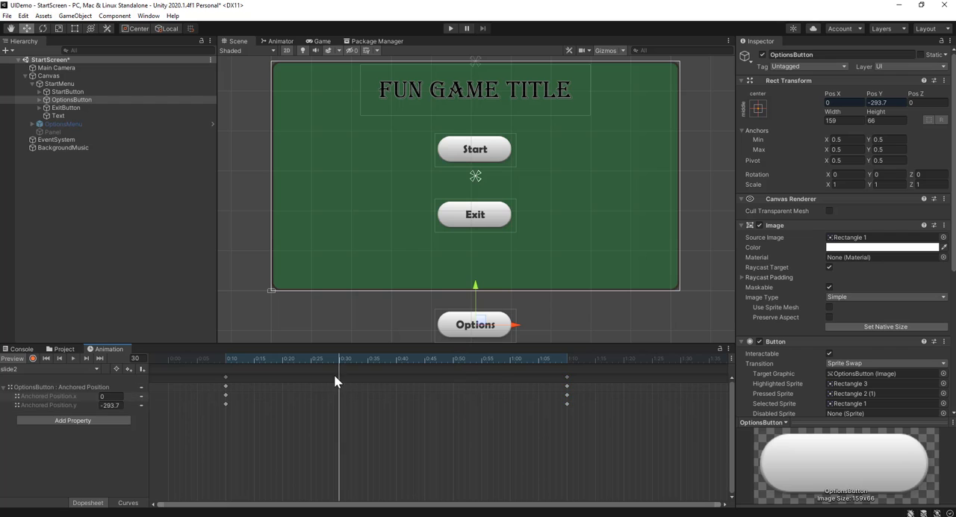
left_click_drag(331, 360, 475, 387)
key("ctrl+z")
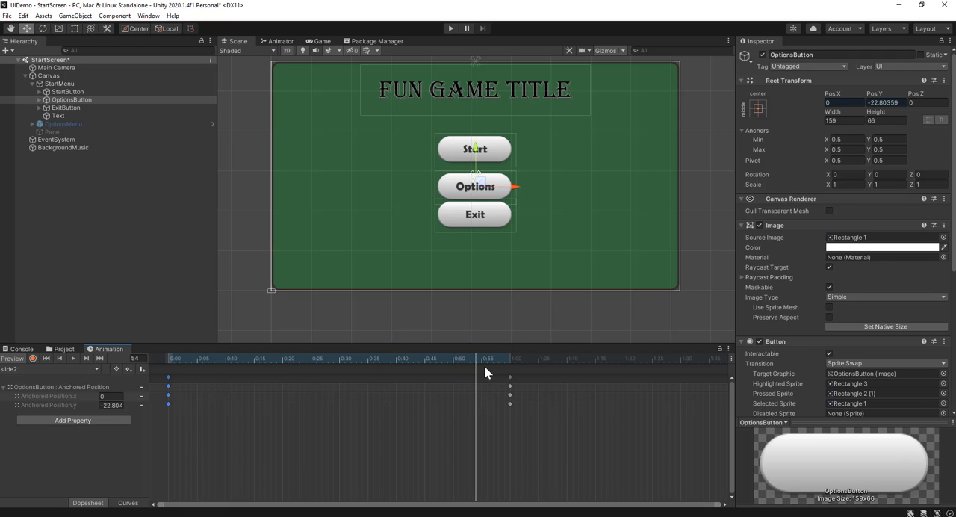
Shift both slide2 keyframe sets together so they sit at frames 10 and 70, delaying OptionsButton's slide
left_click_drag(484, 365, 138, 397)
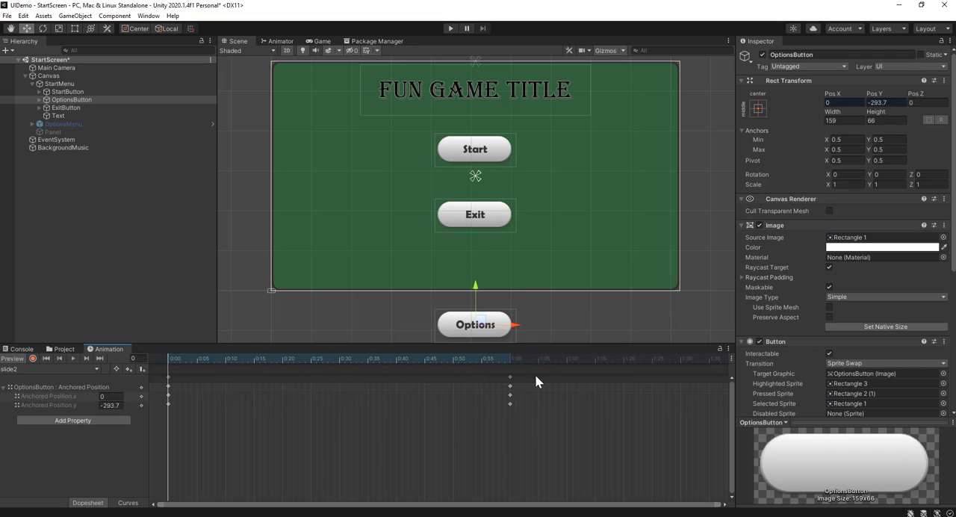
left_click_drag(547, 374, 227, 379)
left_click(246, 470)
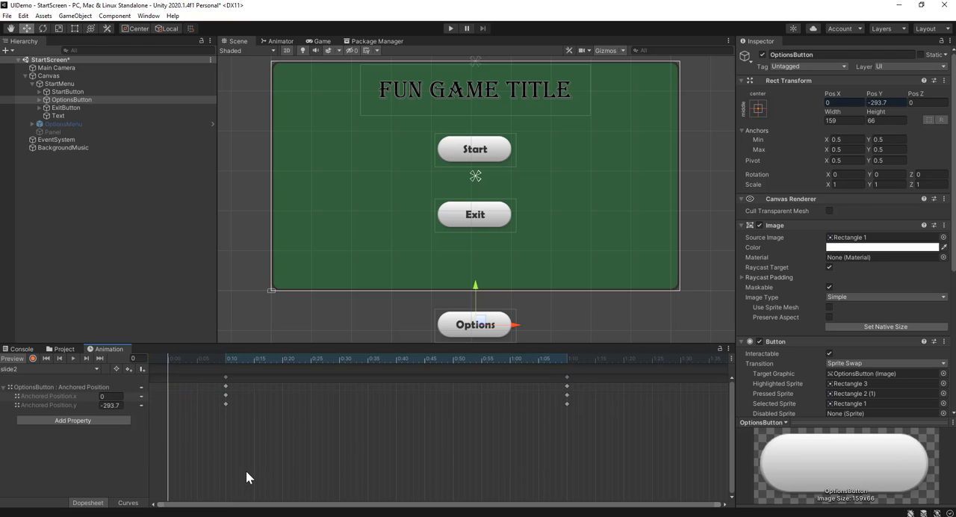
left_click_drag(162, 365, 120, 387)
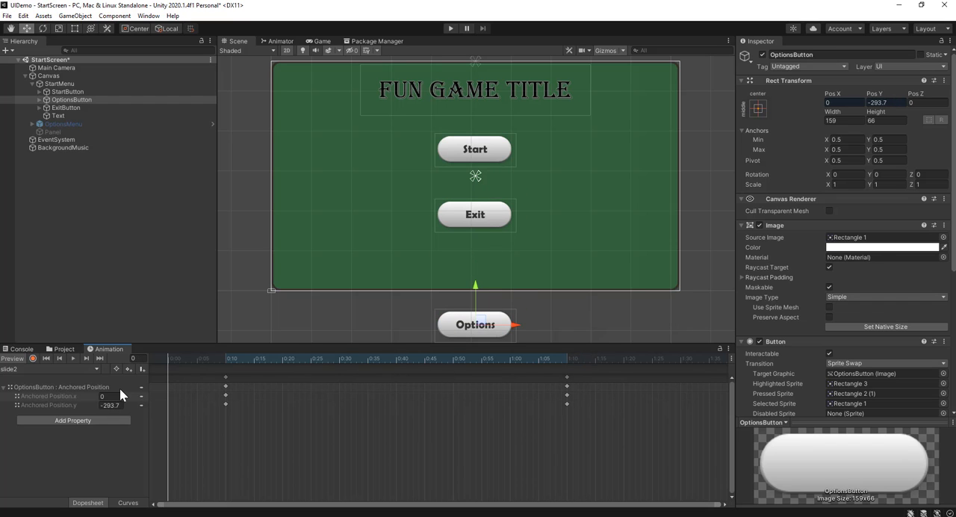
Delete all the copied Anchored Position keyframes from ExitButton's slide3 animation
left_click(83, 106)
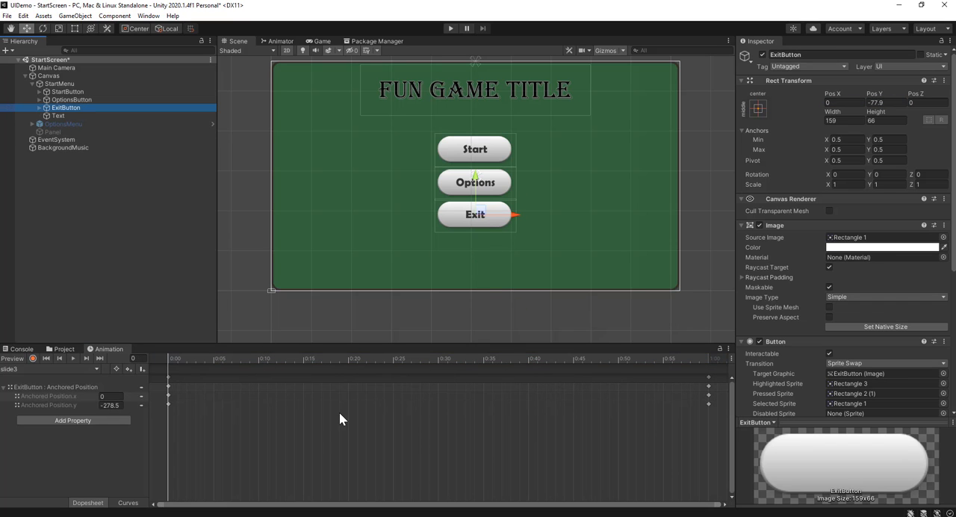
scroll(351, 424, "down", 3)
left_click_drag(555, 377, 233, 359)
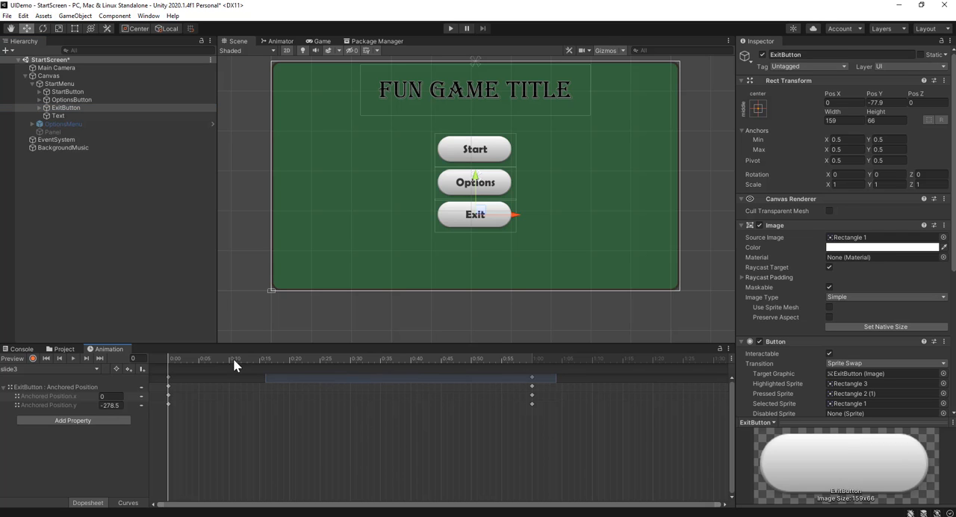
left_click_drag(156, 369, 158, 370)
key("Delete")
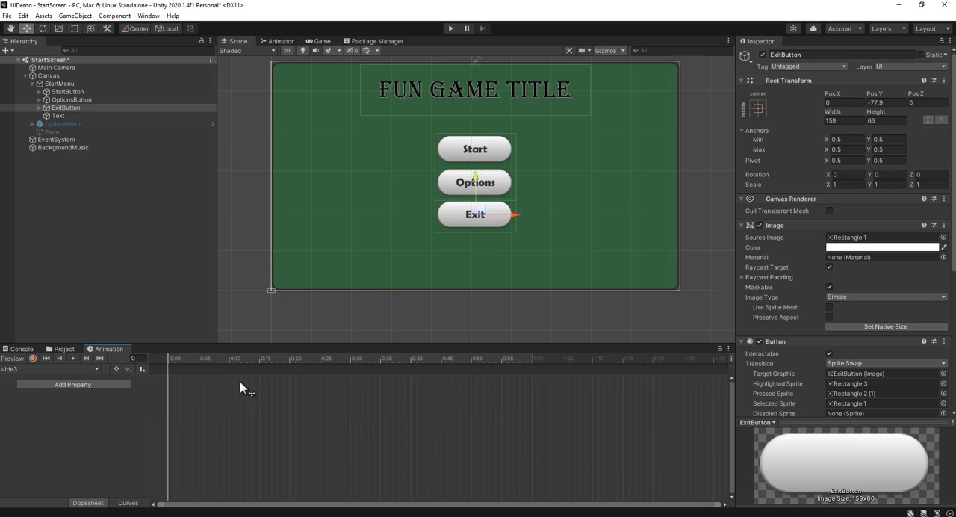
Add ExitButton's Rect Transform Anchored Position property to slide3 and delete its frame 0 keyframes, keeping those at frame 60
left_click(107, 384)
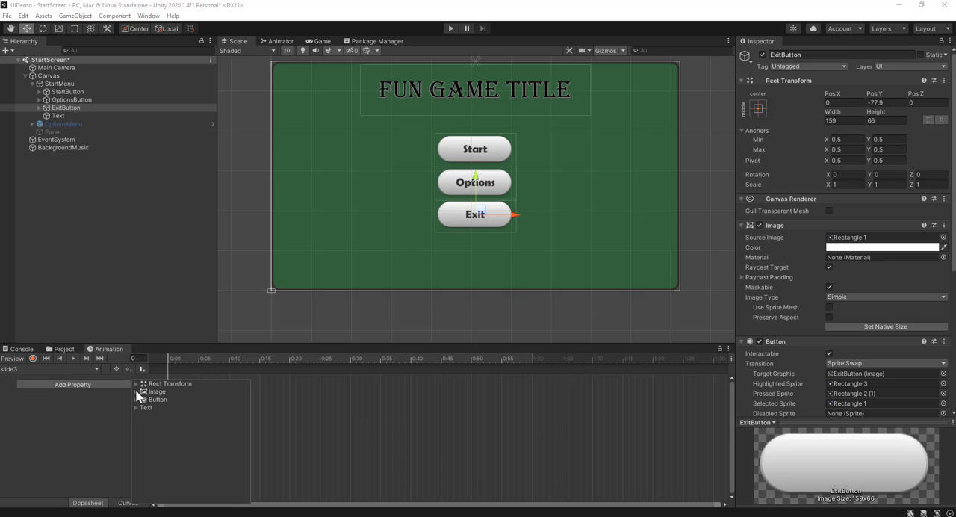
left_click(135, 384)
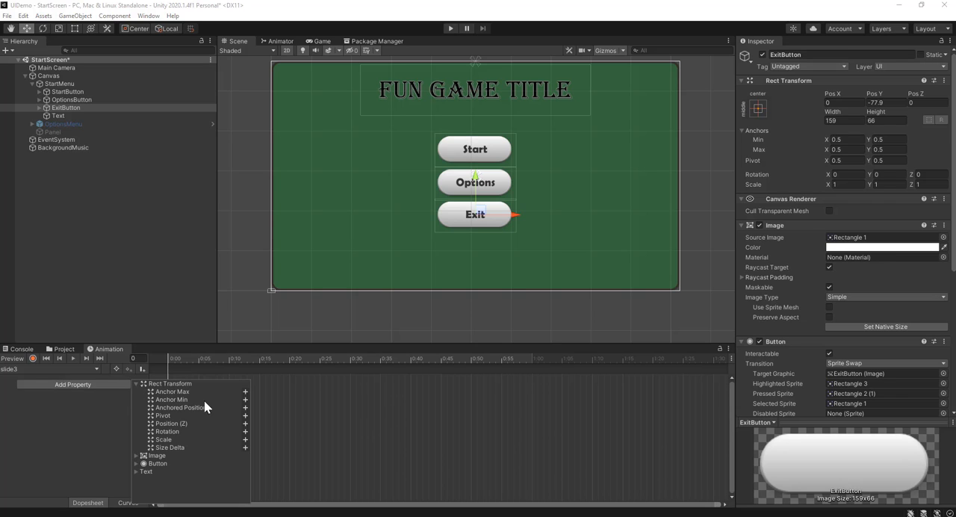
left_click(245, 407)
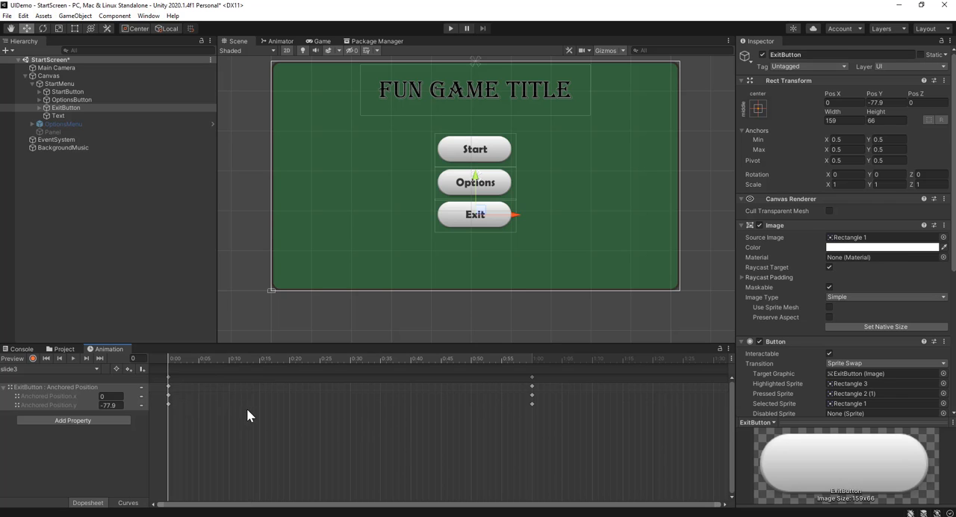
left_click_drag(229, 359, 166, 373)
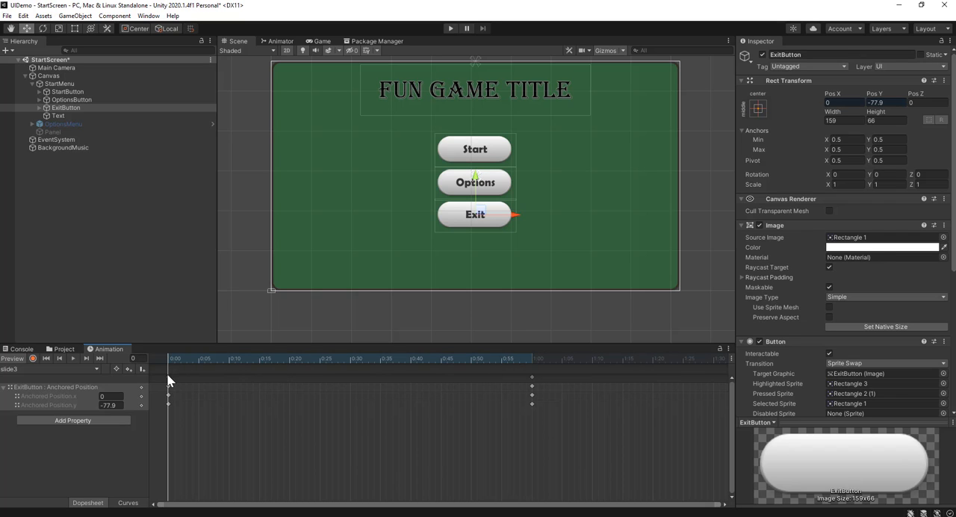
left_click(169, 382)
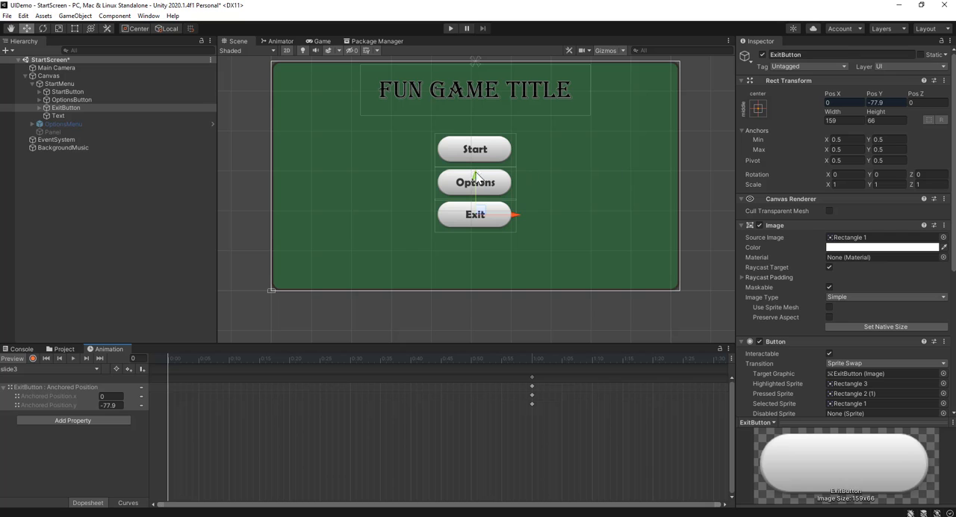
Move ExitButton below the canvas to Pos Y -346.8 and key that position at frame 0 of slide3
left_click_drag(480, 185, 485, 320)
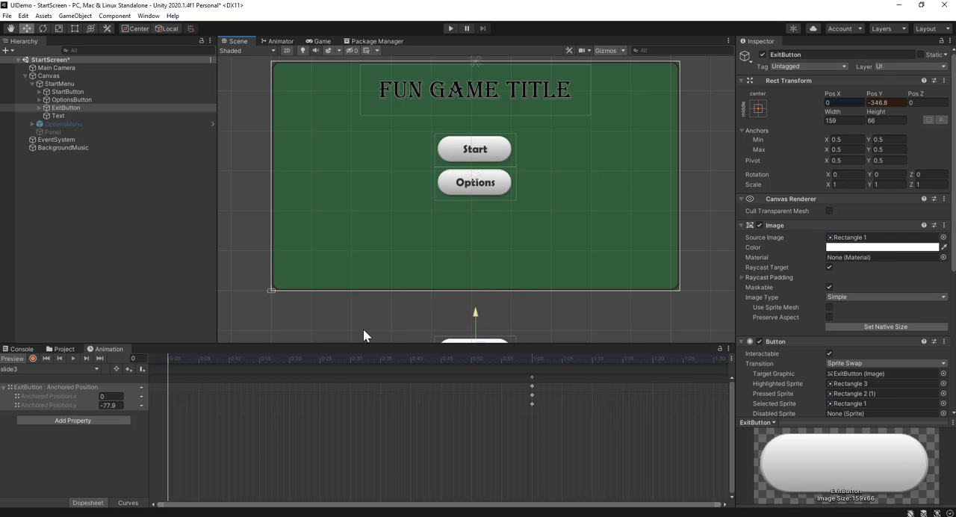
right_click(167, 367)
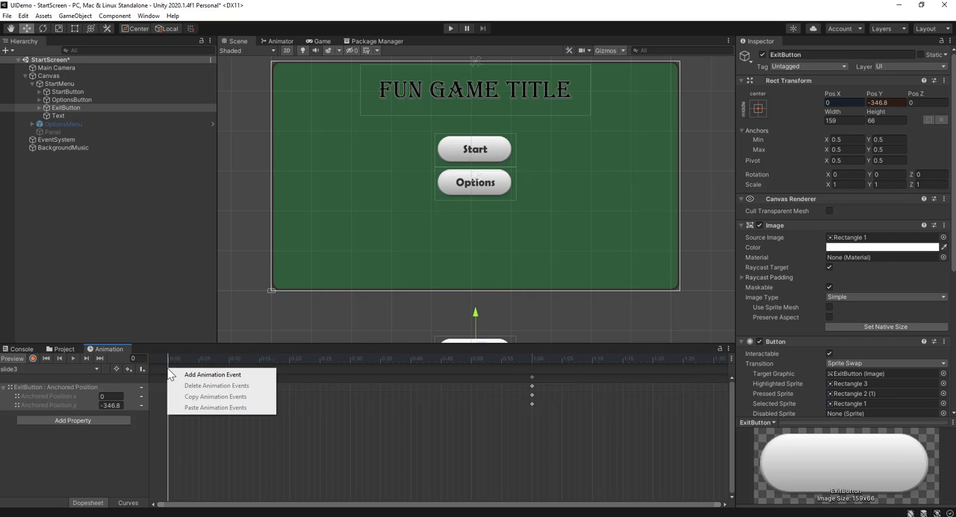
left_click(310, 369)
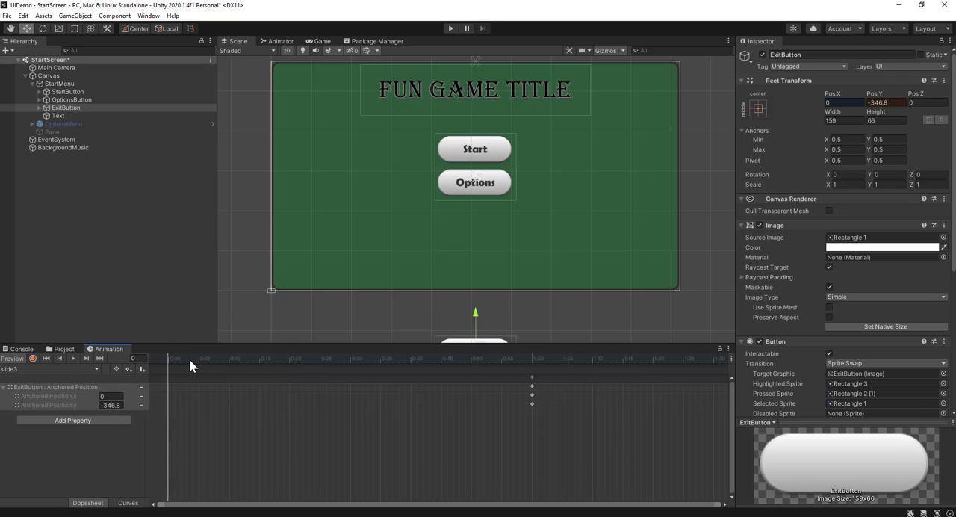
right_click(176, 368)
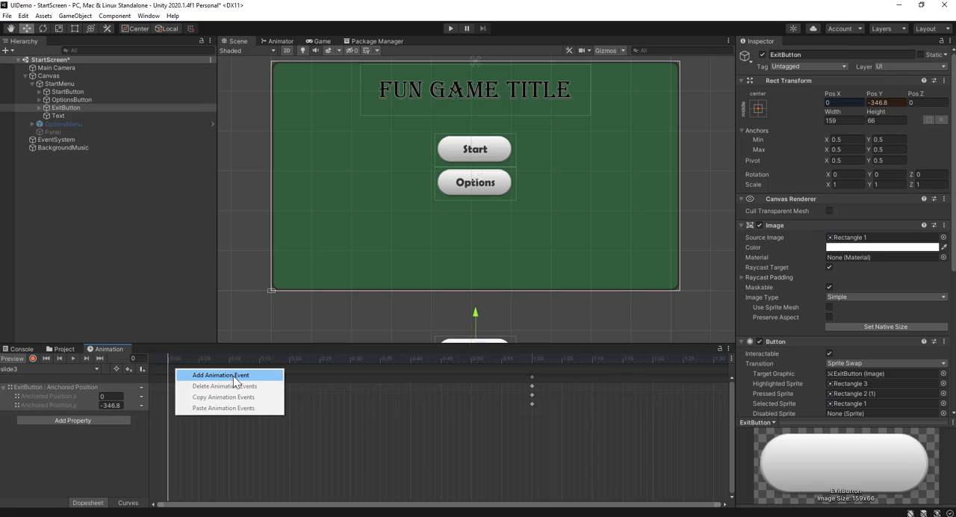
left_click(323, 429)
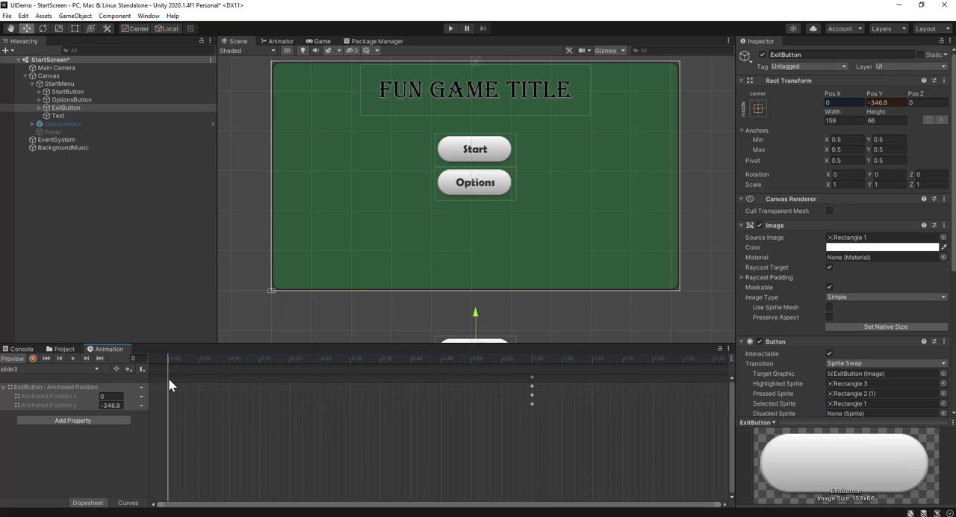
right_click(169, 379)
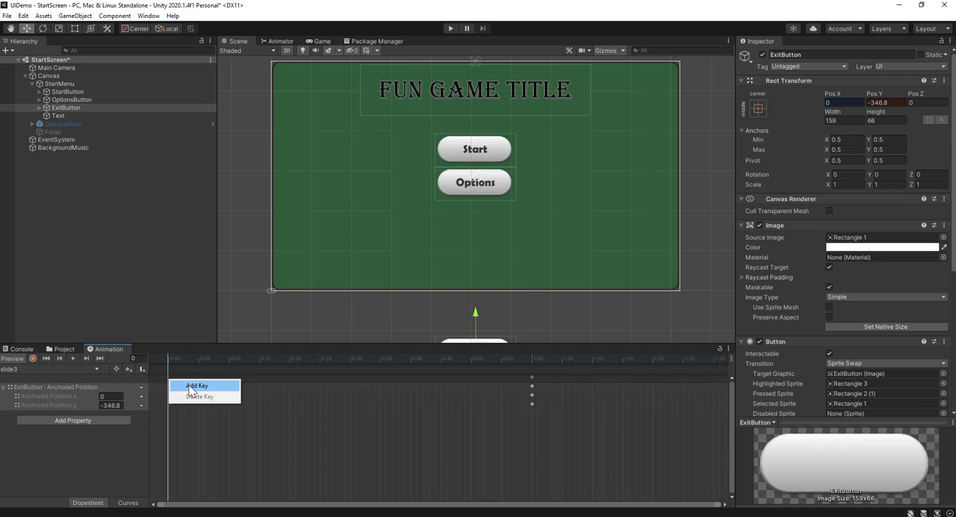
left_click(196, 385)
right_click(180, 371)
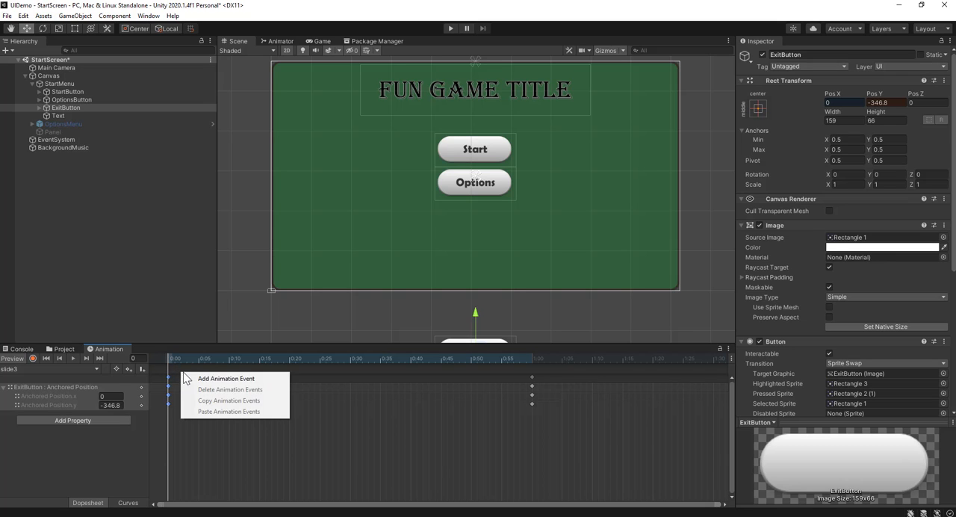
left_click(202, 378)
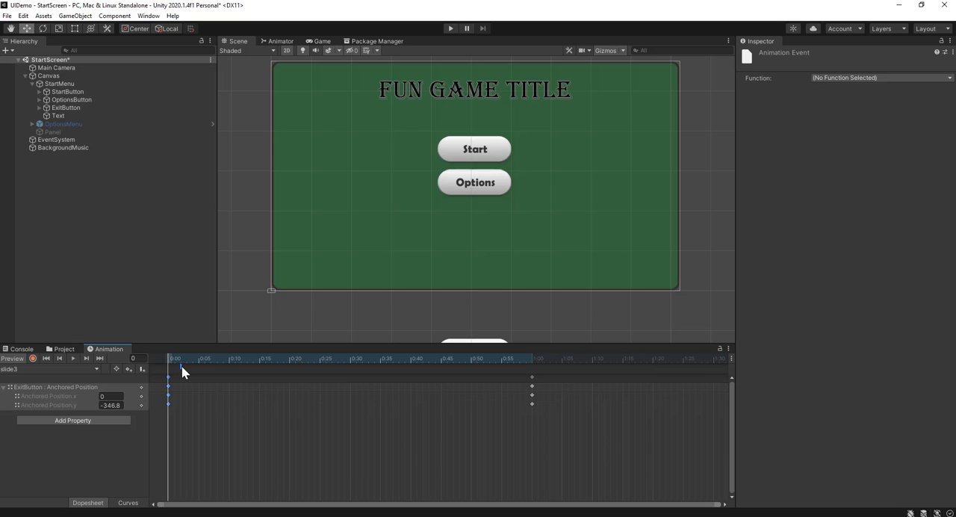
key("Delete")
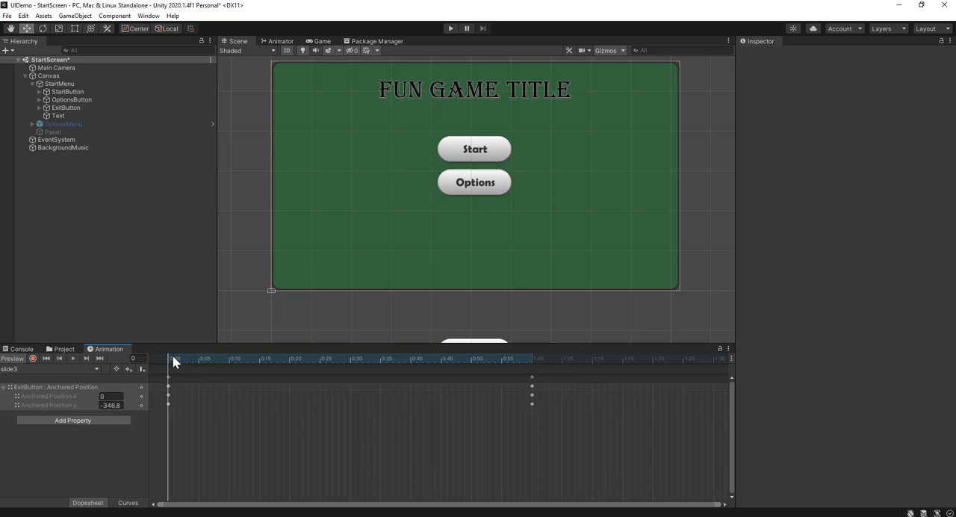
Shift both slide3 keyframe sets together to frames 20 and 80, delaying ExitButton's slide, and play-test the start screen
left_click_drag(172, 356, 198, 359)
left_click(165, 387)
scroll(551, 373, "down", 5)
left_click_drag(492, 379, 274, 389)
left_click(332, 444)
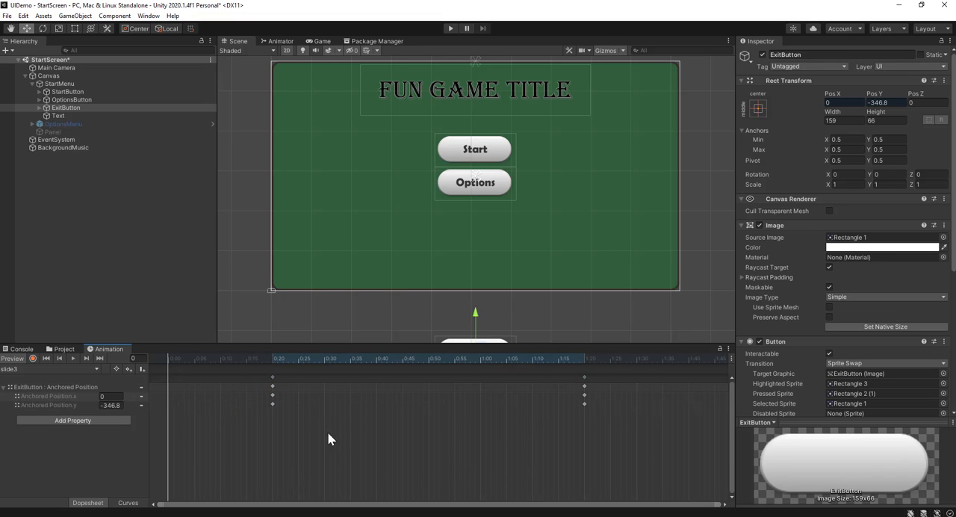
left_click(450, 29)
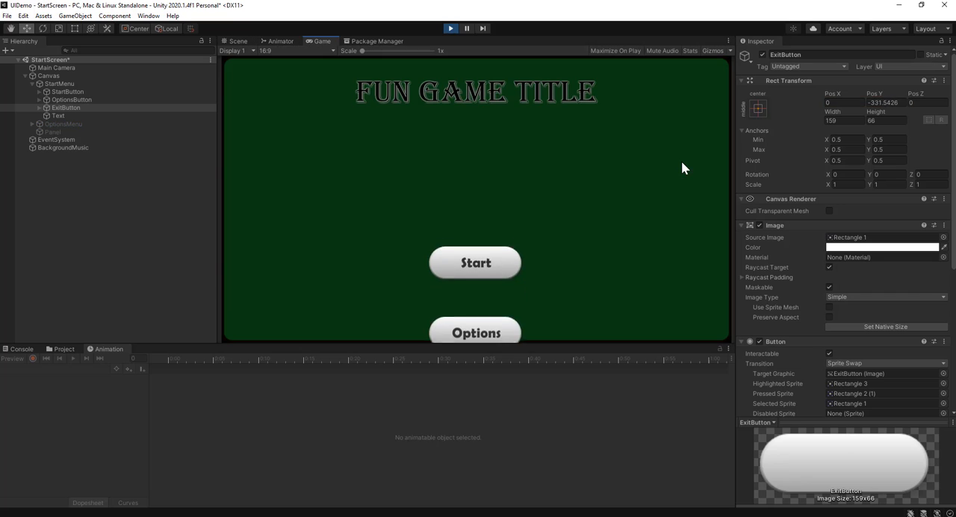
left_click(451, 28)
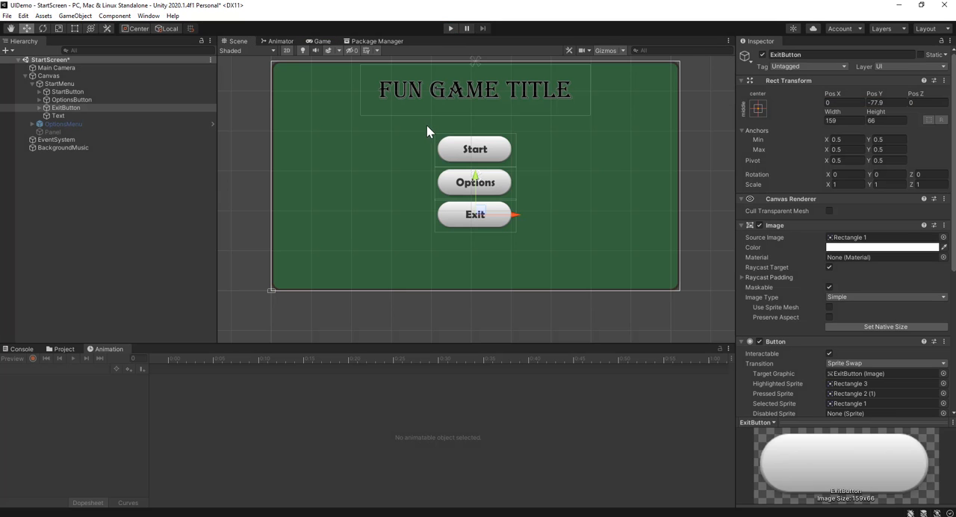
Reactivate the black Panel object and run the game to test its fade together with the button slides
left_click(113, 131)
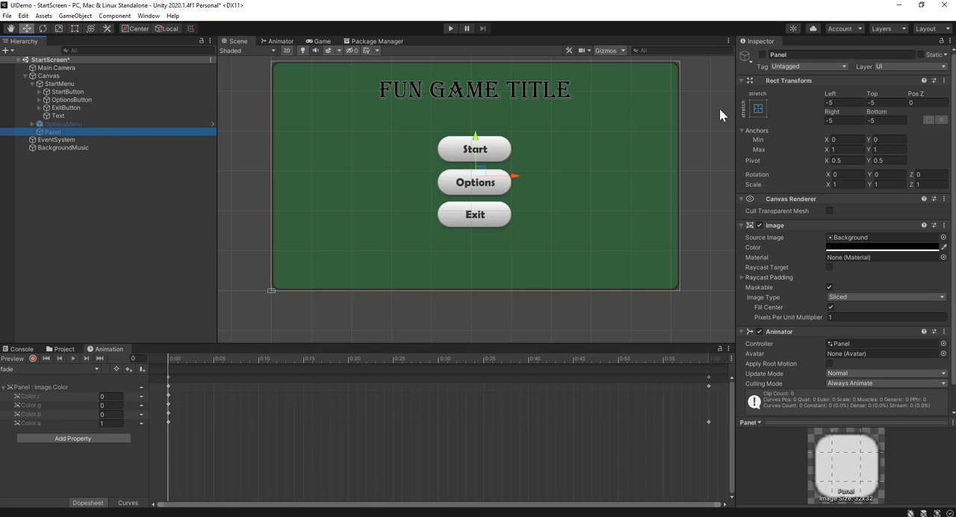
left_click(762, 55)
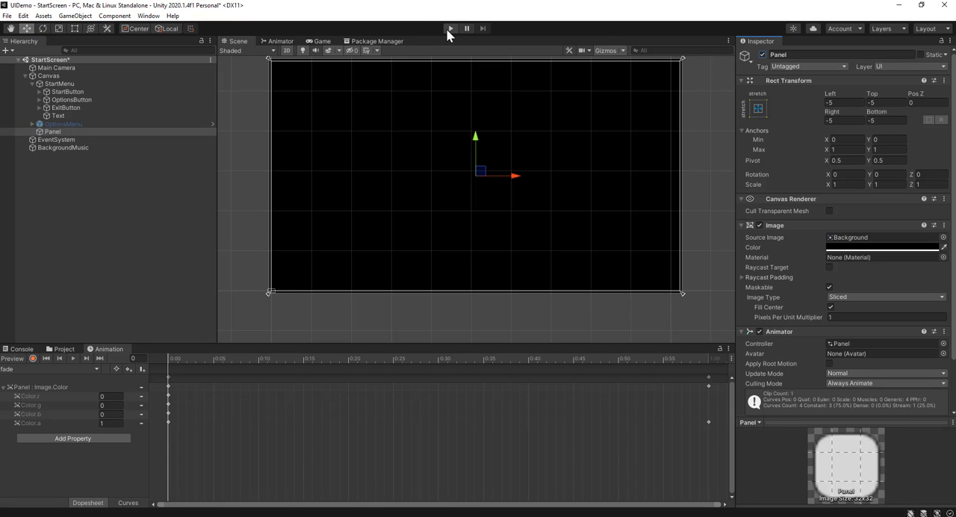
left_click(449, 29)
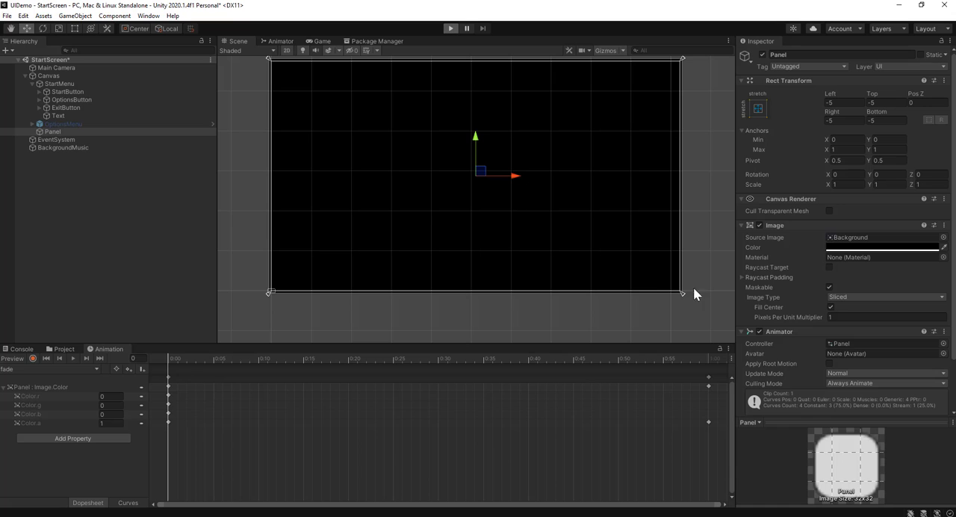
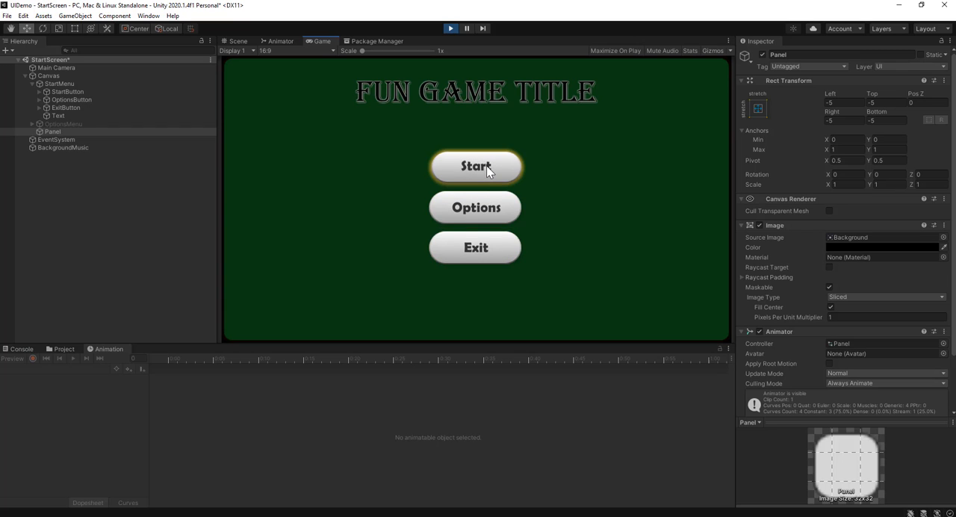
Temporarily activate OptionsMenu, play-test its Accept button's sound in the running game, and deactivate the menu again
left_click(451, 28)
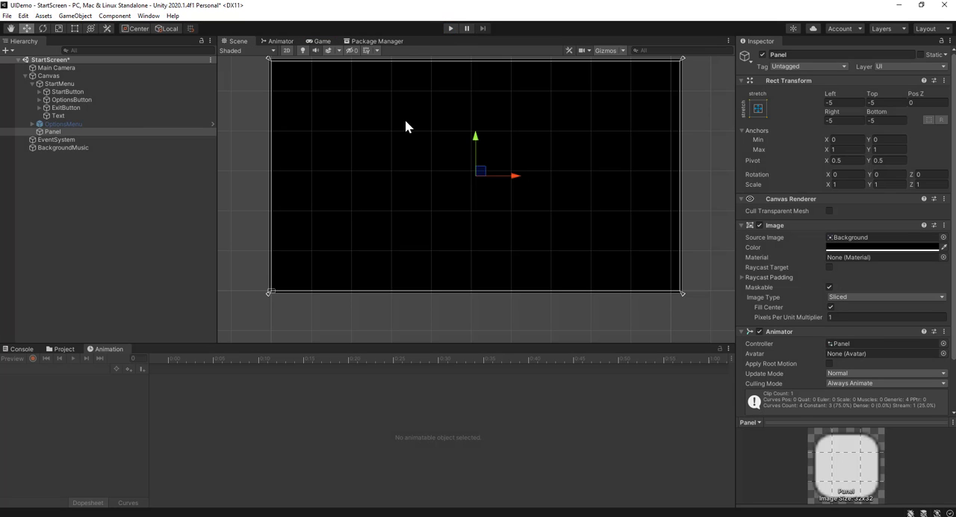
left_click(98, 123)
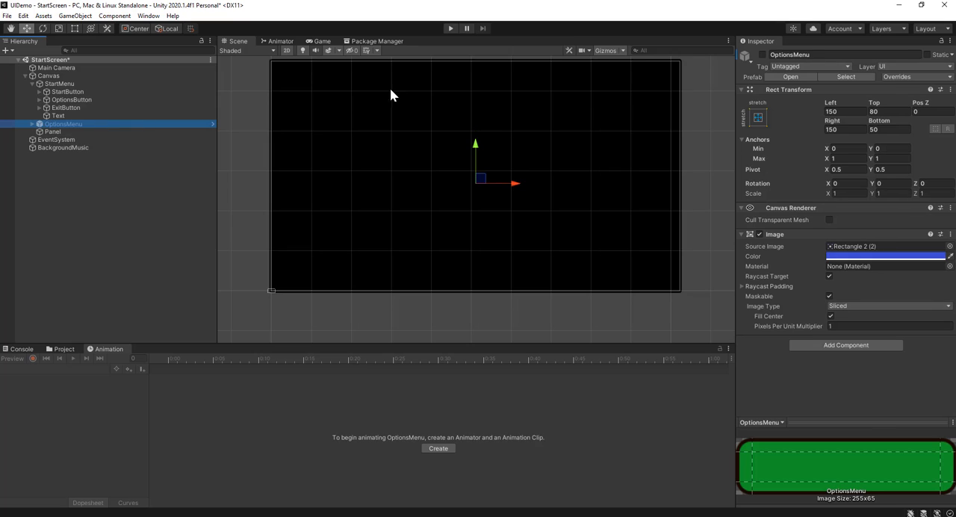
left_click(761, 55)
left_click(451, 28)
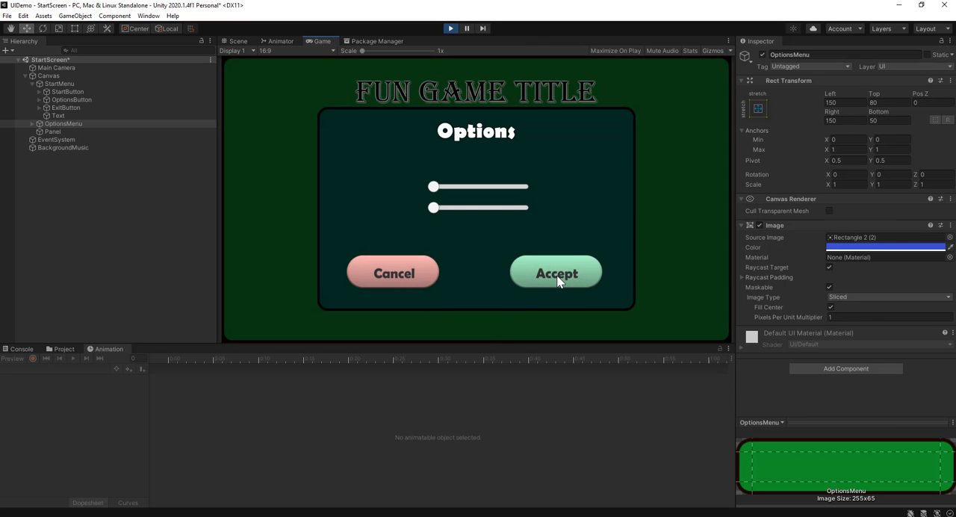
left_click(558, 280)
left_click(451, 30)
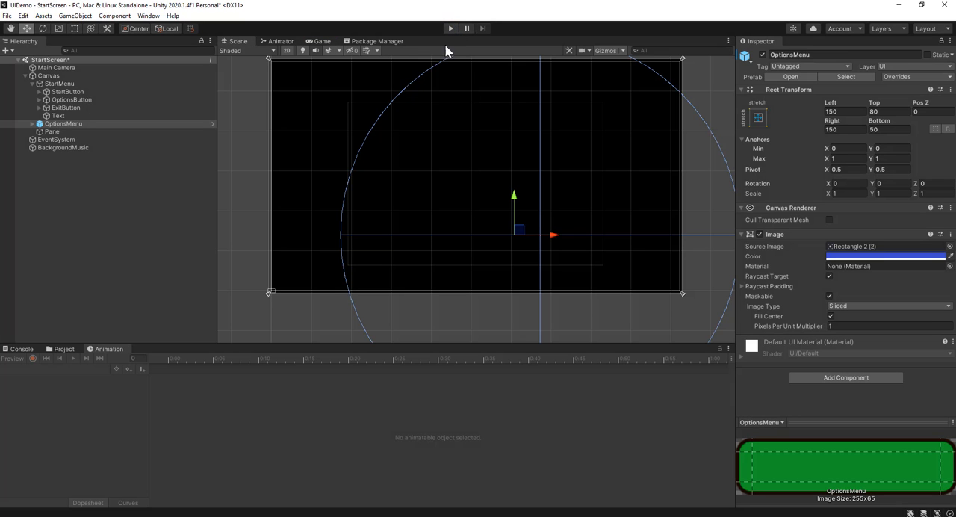
left_click(763, 56)
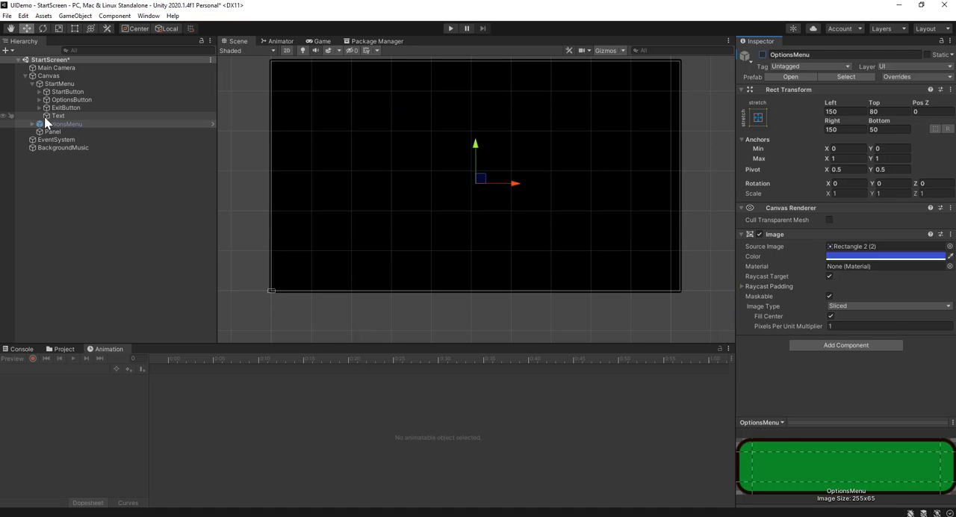
Add an Audio Source component to StartButton, OptionsButton and ExitButton together, with Play On Awake turned off
left_click(85, 90)
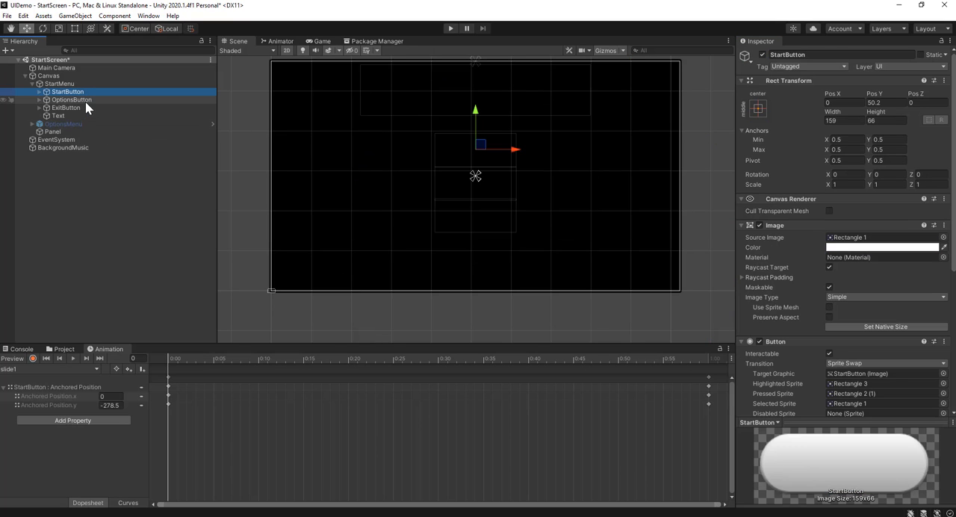
left_click(84, 108, "shift")
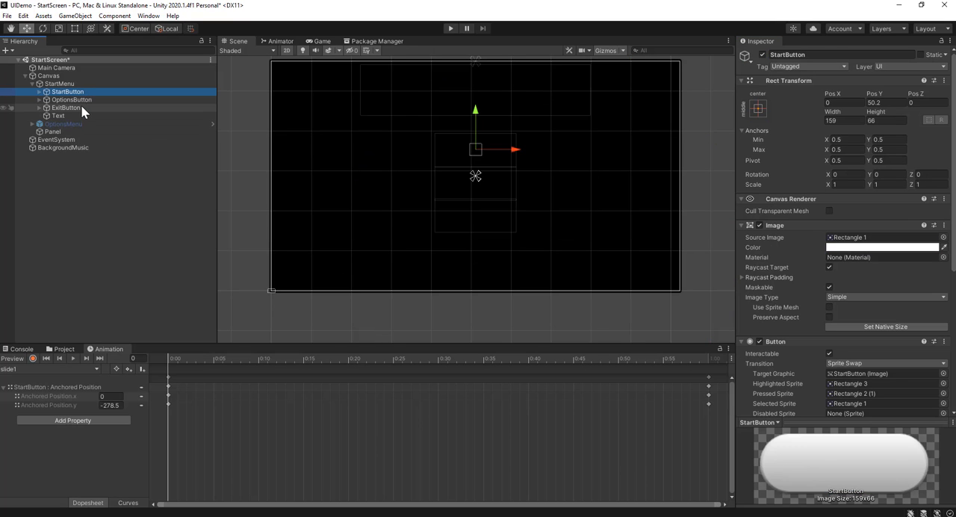
left_click(64, 349)
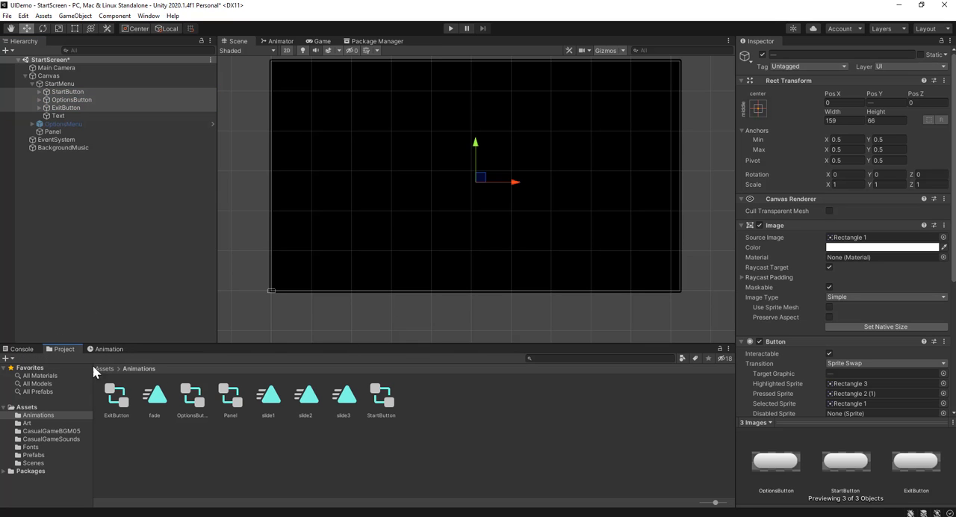
left_click(104, 368)
scroll(852, 396, "down", 5)
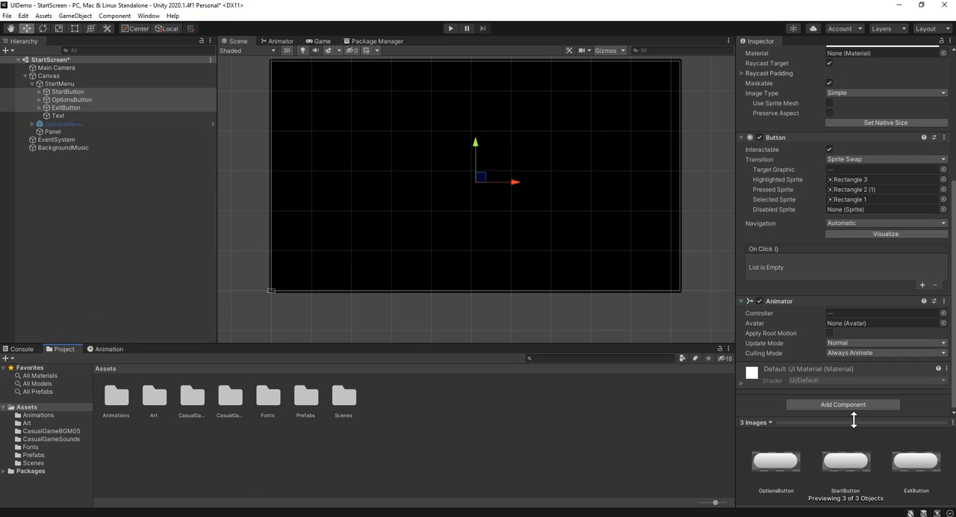
left_click(853, 407)
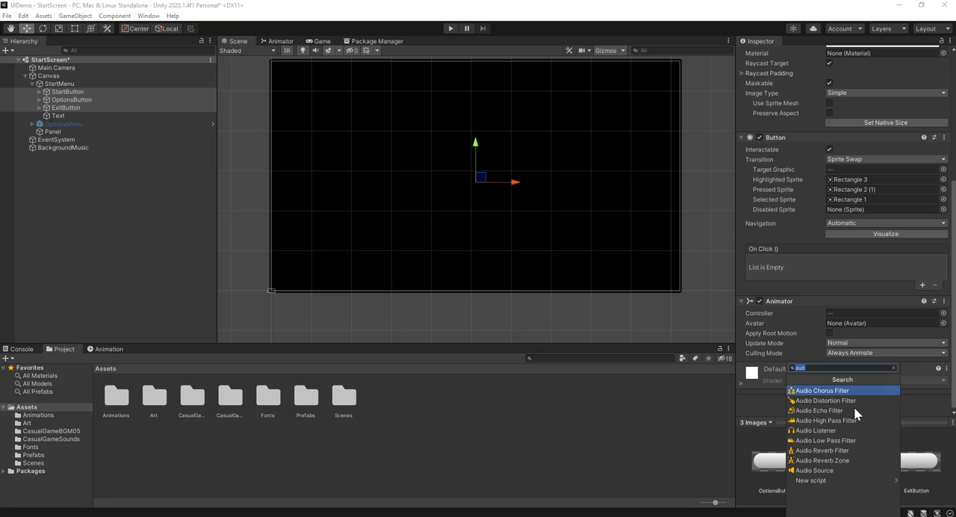
left_click(823, 460)
scroll(819, 384, "down", 5)
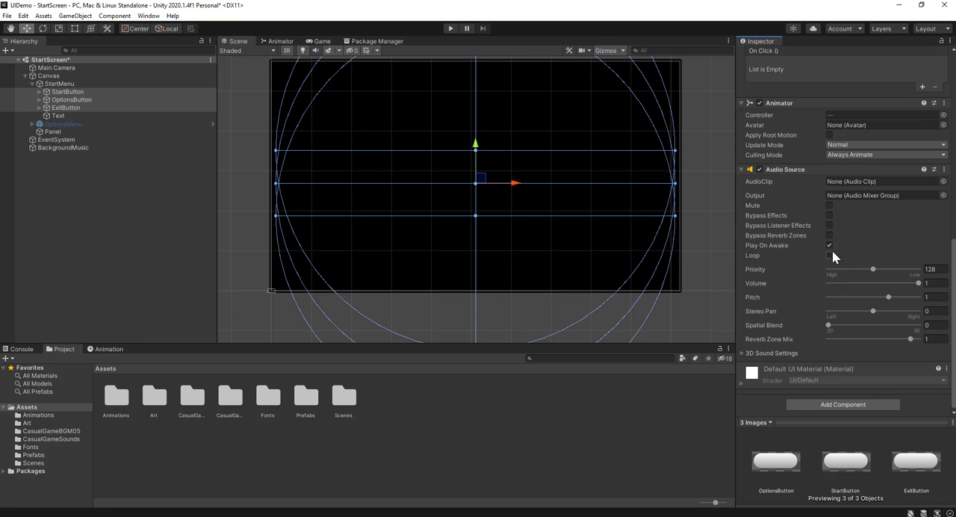
left_click(830, 246)
scroll(796, 308, "up", 3)
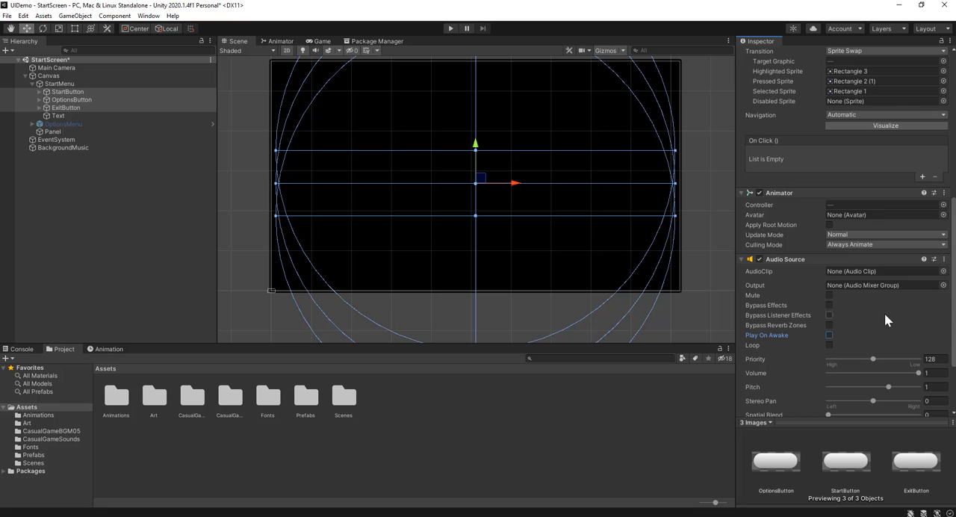
scroll(883, 317, "up", 3)
scroll(869, 334, "down", 3)
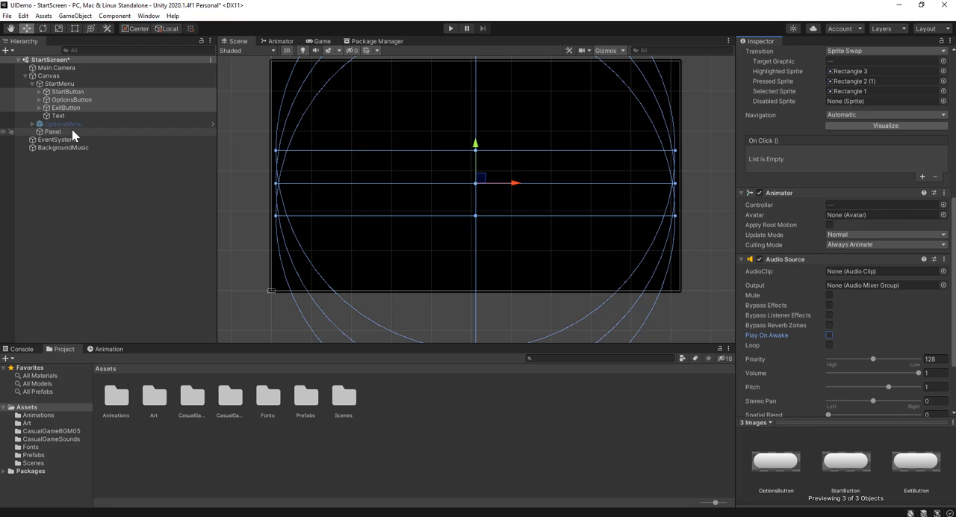
Locate the clip used by the OptionsMenu Button and assign DM-CGS-32 as the AudioClip of StartButton, OptionsButton and ExitButton
left_click(32, 124)
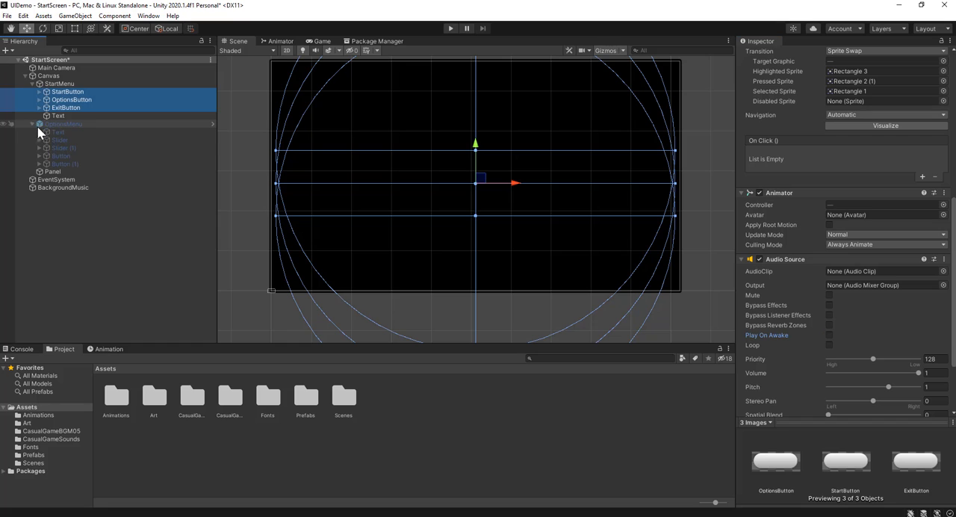
left_click(87, 155)
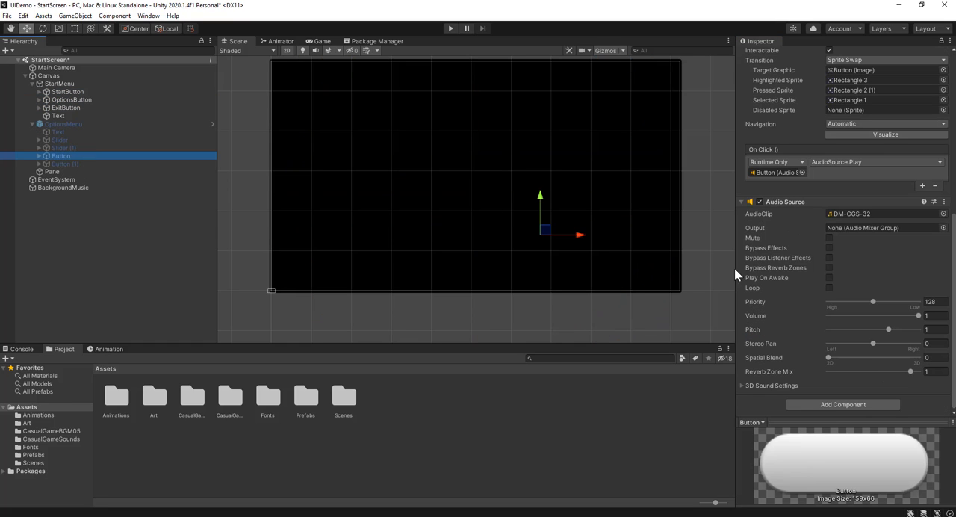
left_click(854, 213)
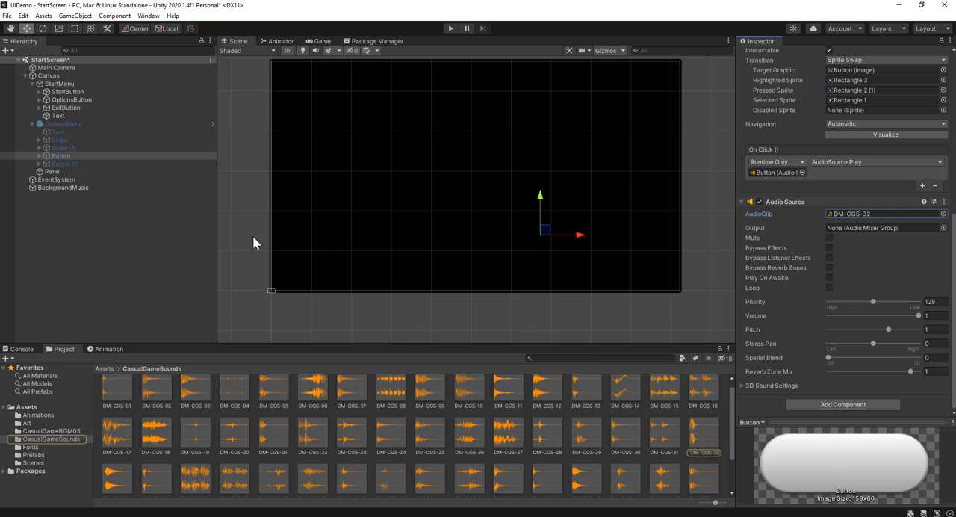
left_click(67, 91)
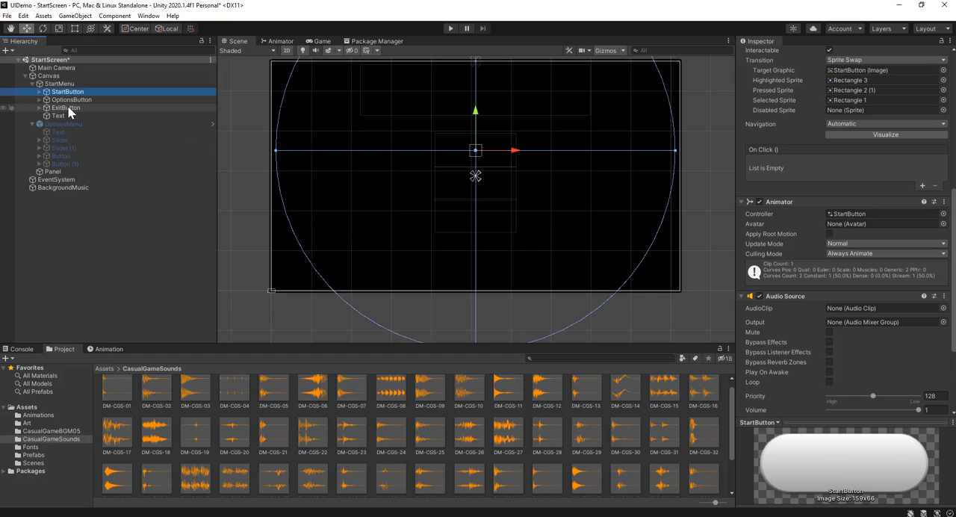
left_click(65, 108, "shift")
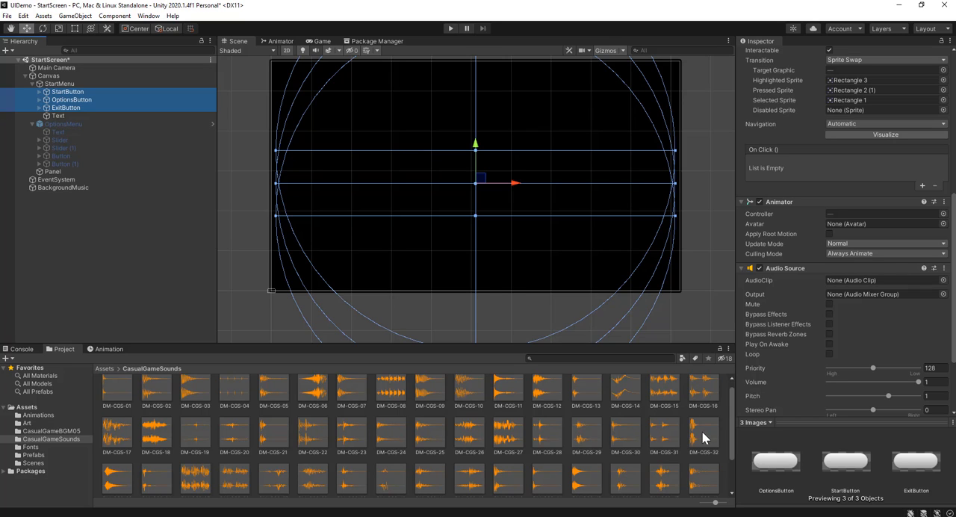
left_click_drag(704, 437, 841, 279)
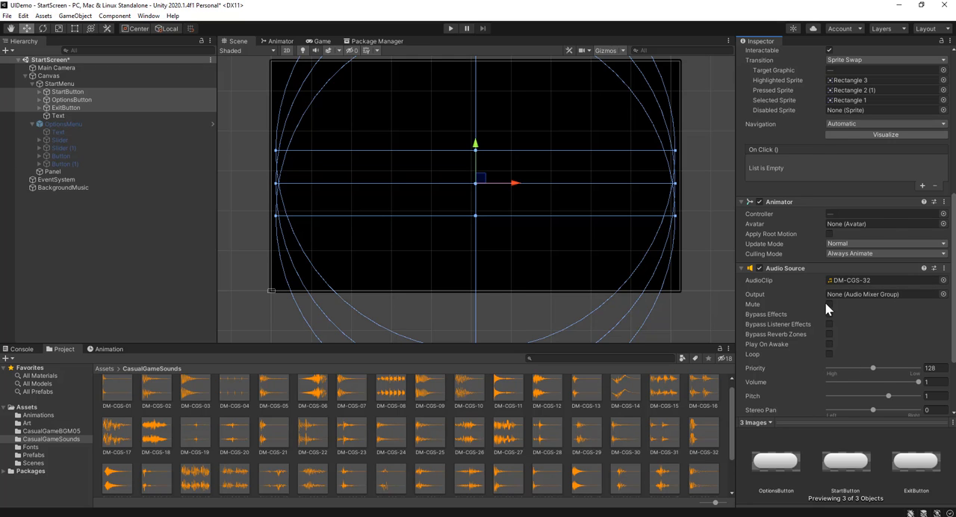
Adjust the Audio Source pitch of StartButton and set ExitButton's pitch to 0.9, leaving OptionsButton at 1
scroll(824, 301, "down", 3)
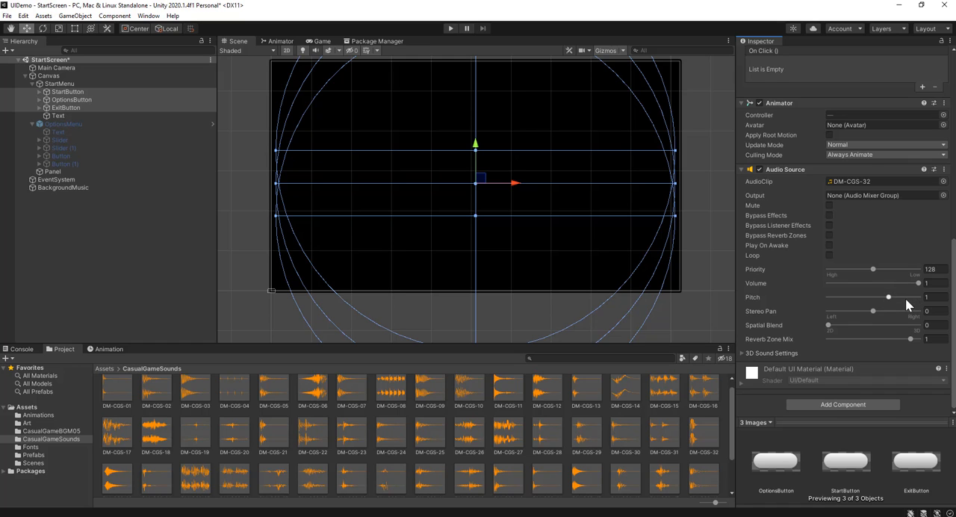
left_click(72, 92)
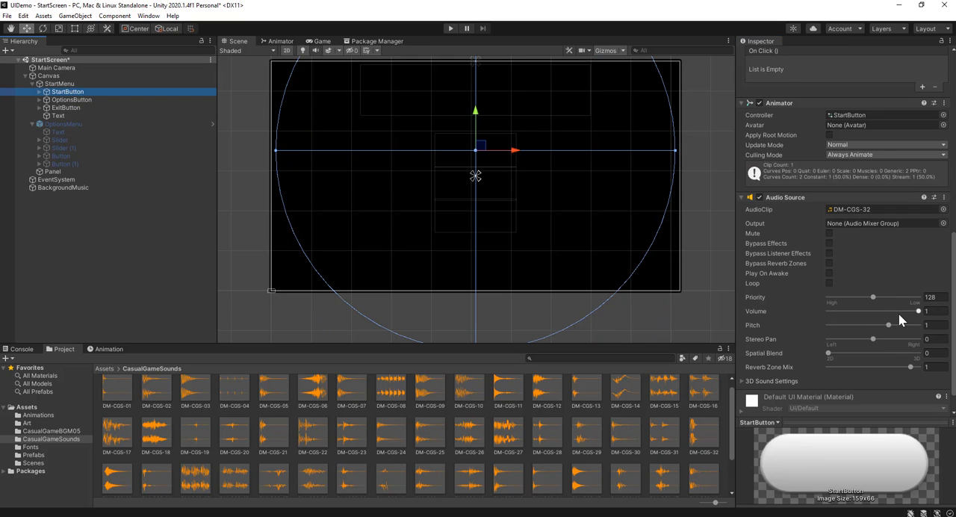
left_click(938, 328)
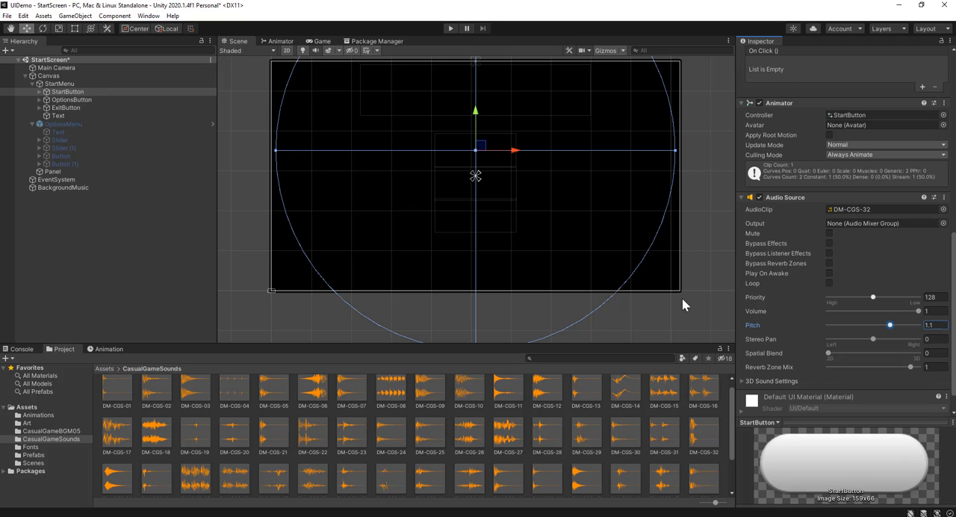
left_click(92, 100)
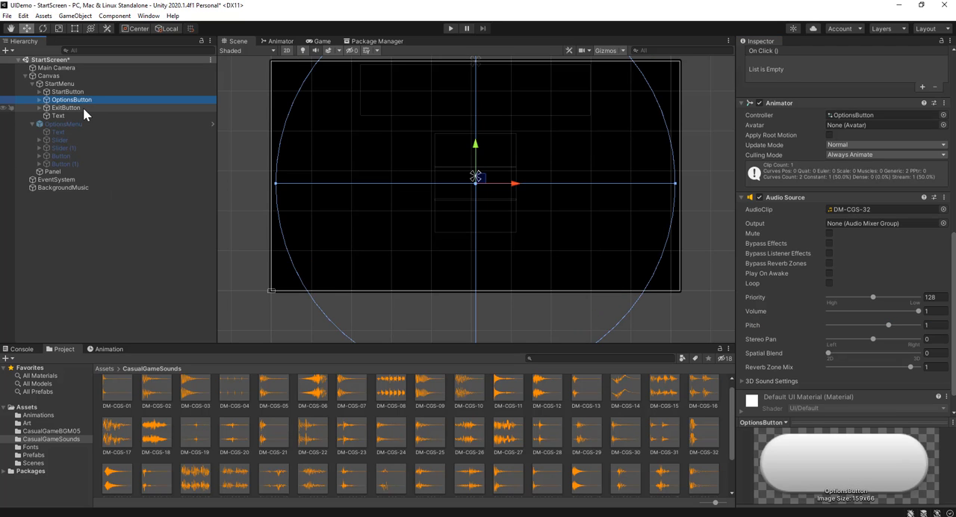
left_click(83, 107)
left_click(933, 327)
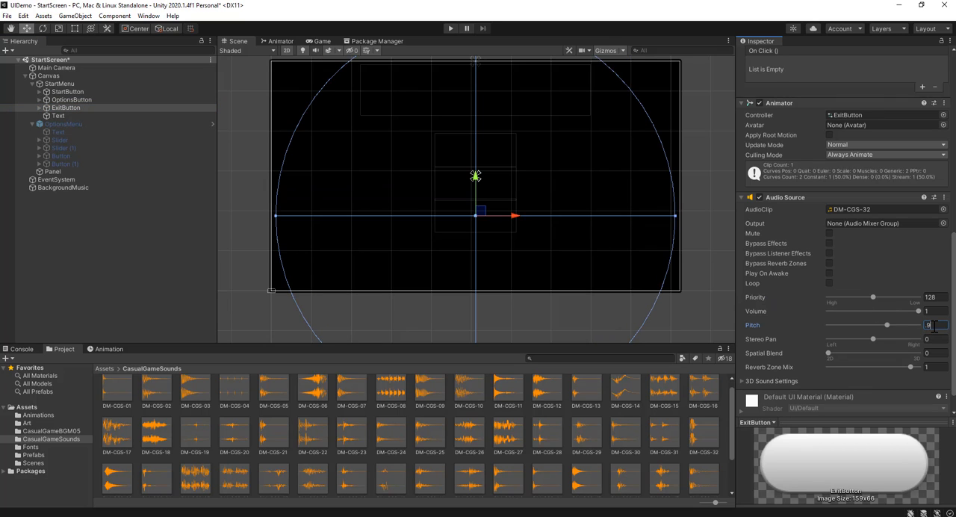
key("Return")
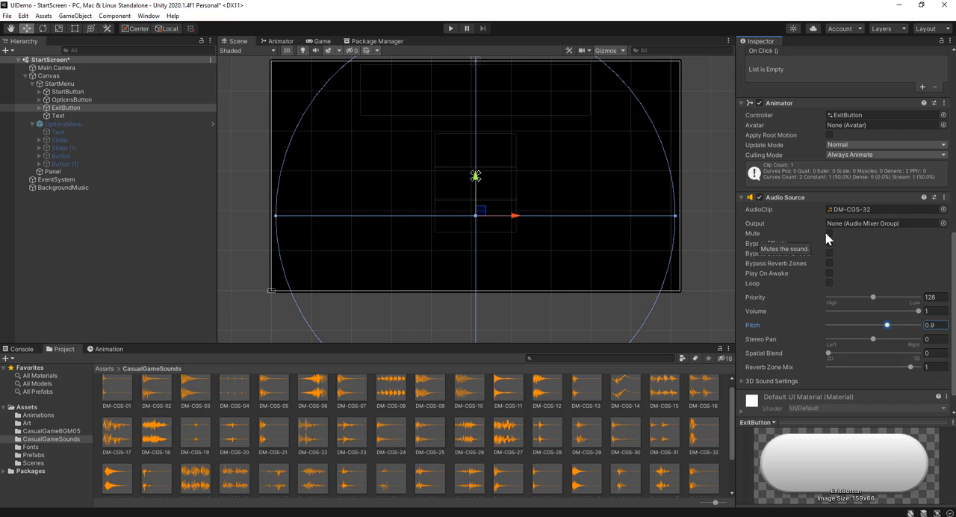
Add an empty On Click event entry to StartButton, OptionsButton and ExitButton together
scroll(842, 260, "up", 5)
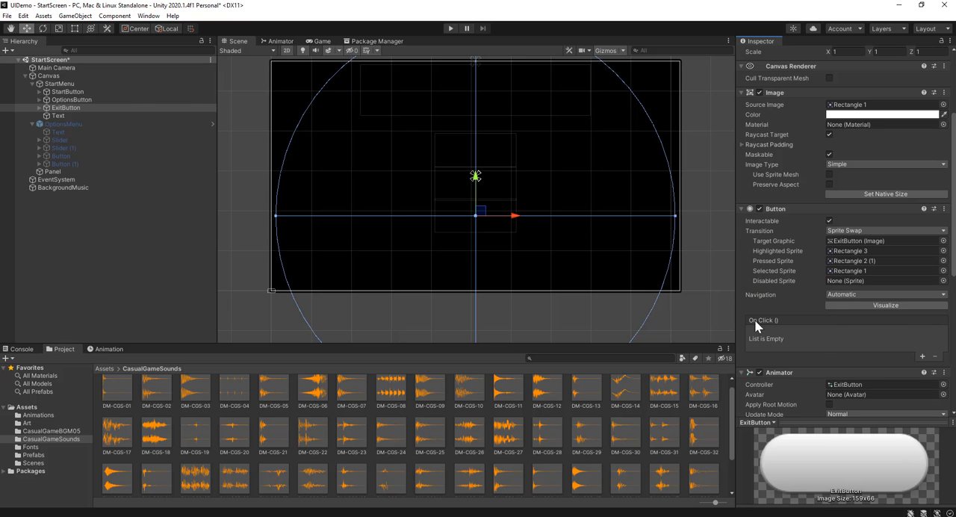
left_click(108, 91)
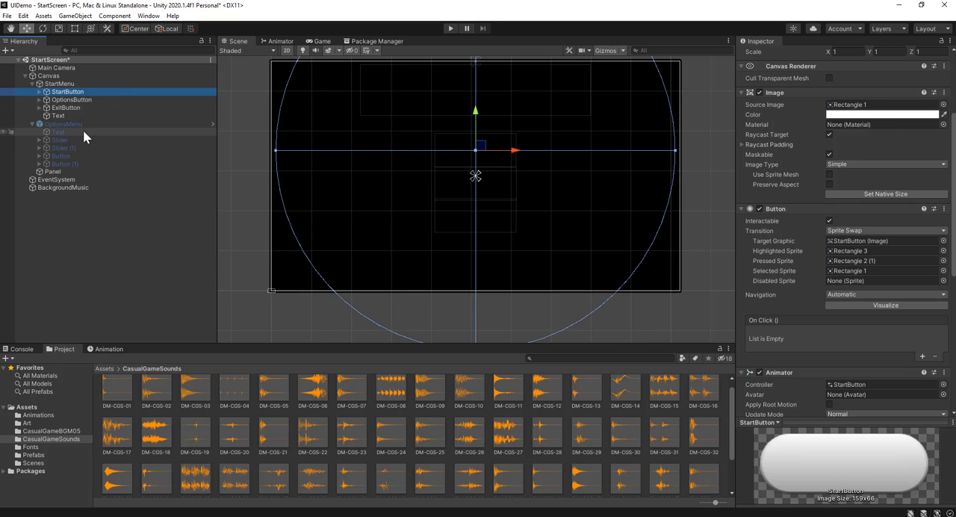
left_click(88, 106, "shift")
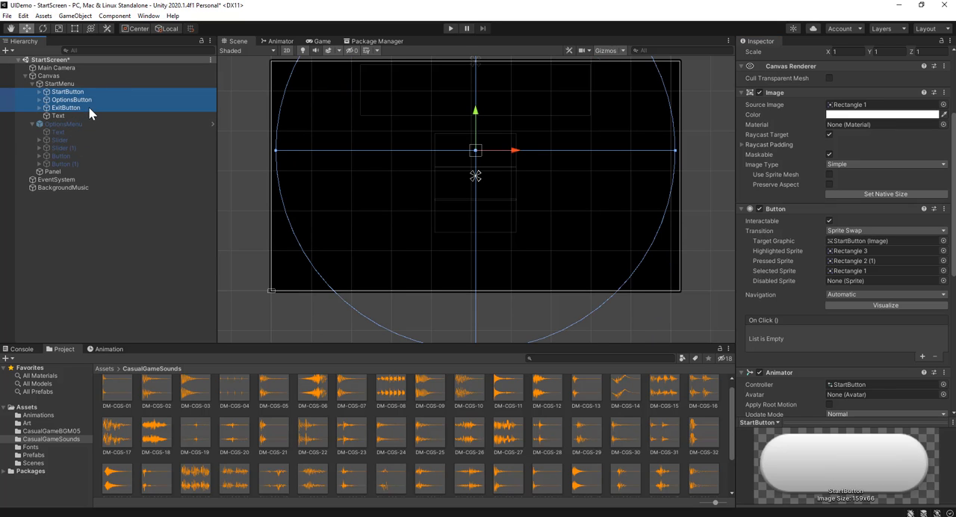
left_click(922, 356)
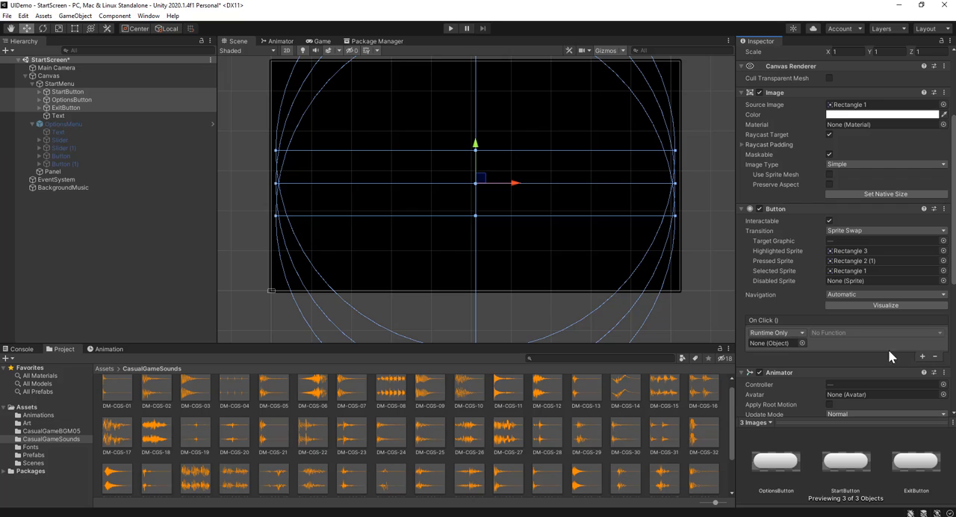
Assign StartButton as the object of its own On Click entry and set the function to AudioSource.Play
left_click(92, 91)
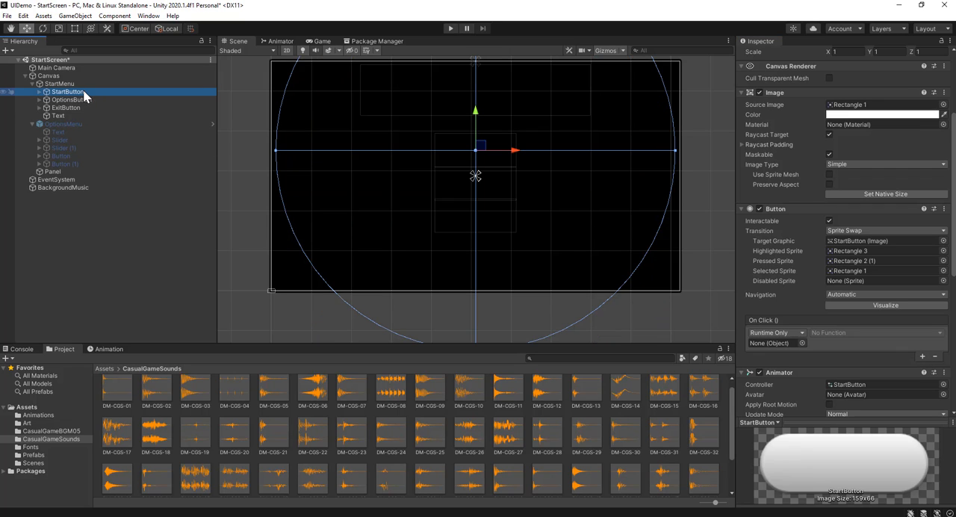
left_click_drag(86, 91, 781, 339)
left_click(835, 332)
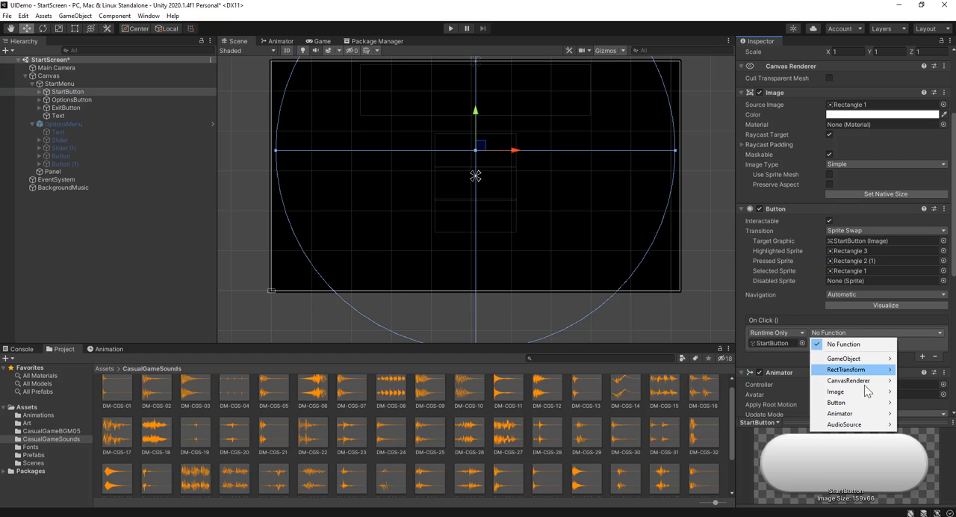
mouse_move(852, 425)
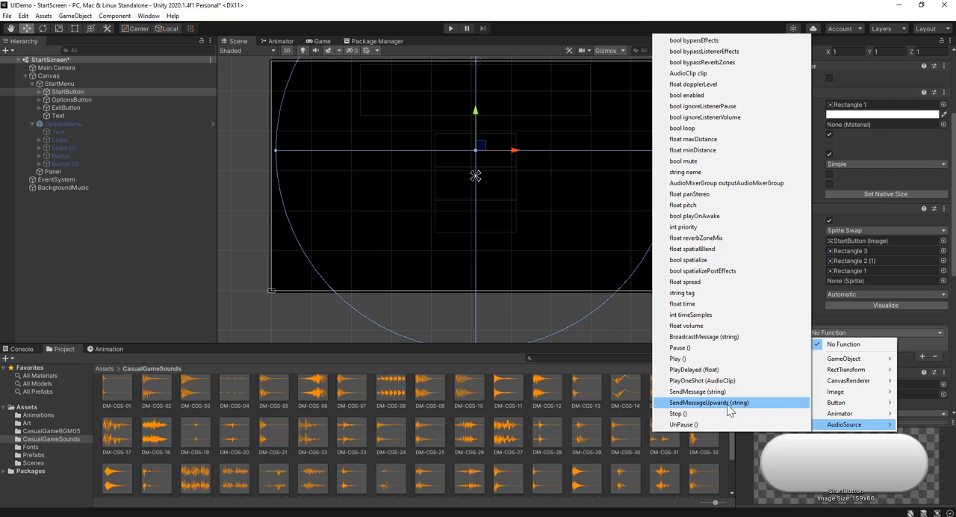
left_click(715, 359)
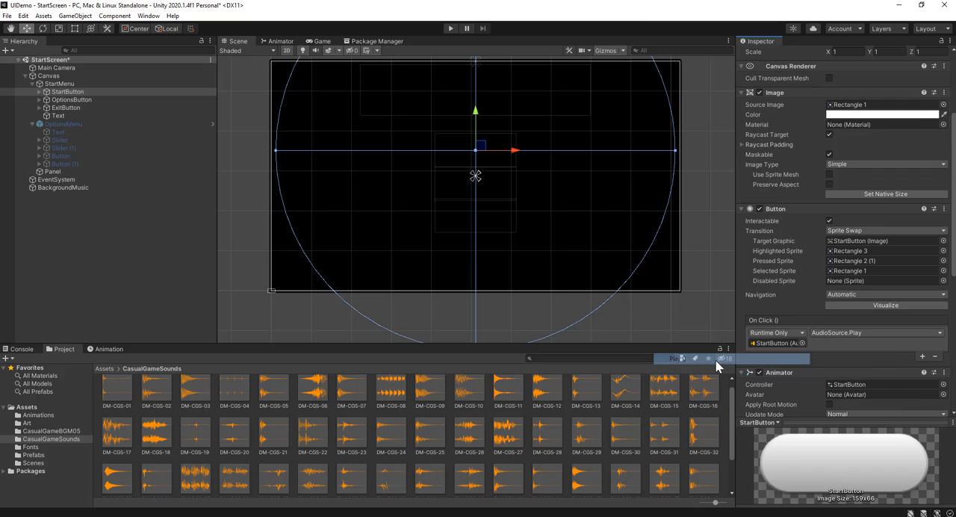
Assign OptionsButton as the object of its own On Click entry and set the function to AudioSource.Play
left_click(114, 100)
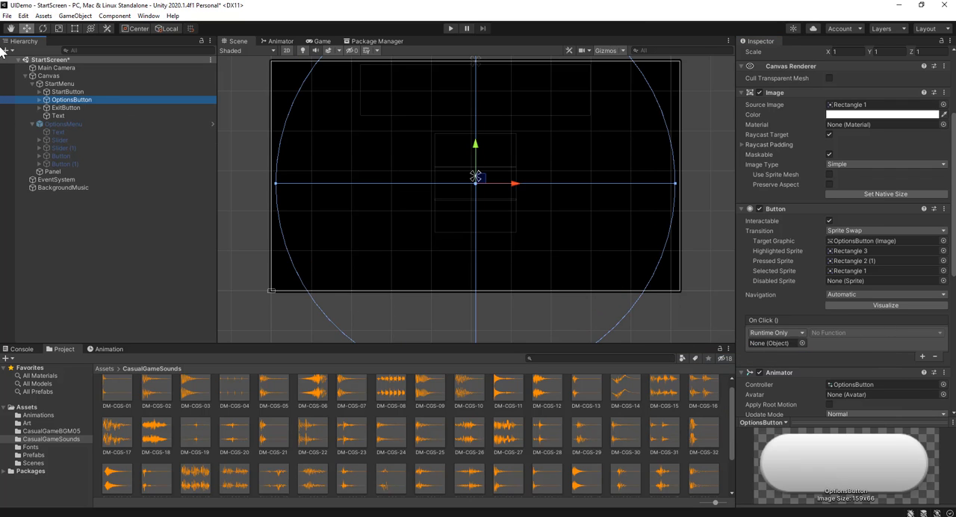
left_click_drag(105, 100, 781, 340)
left_click(853, 333)
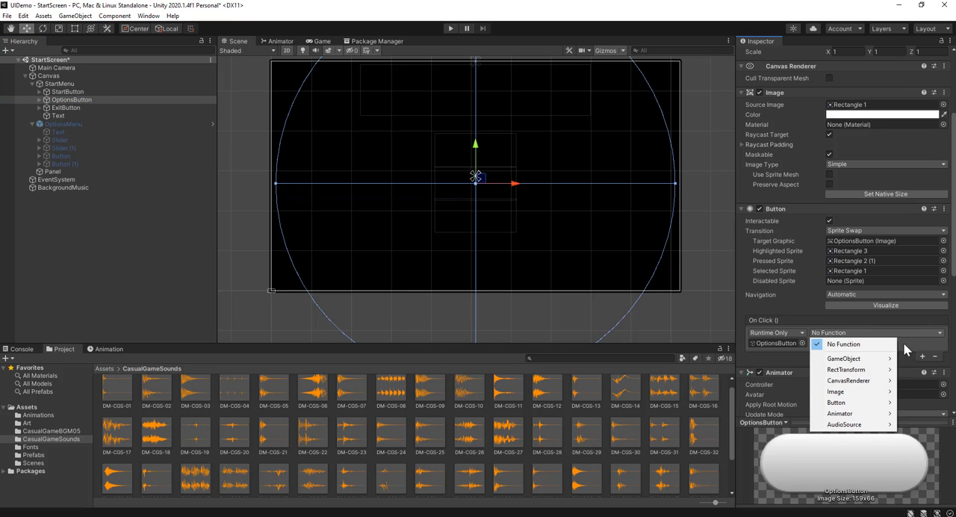
mouse_move(859, 427)
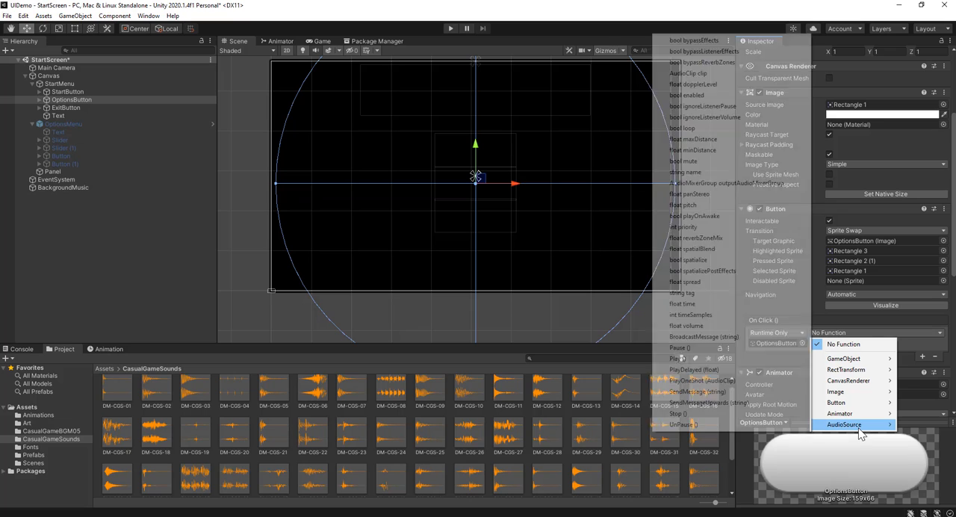
left_click(679, 358)
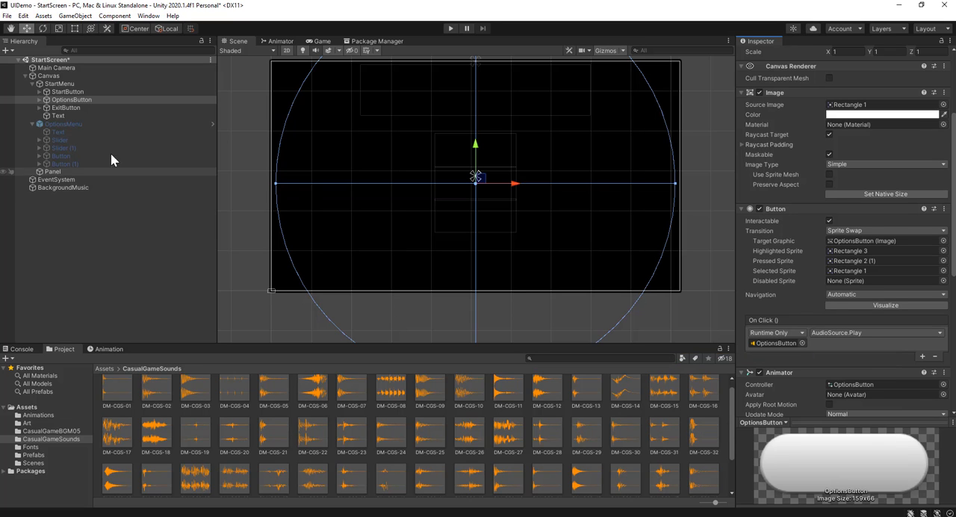
Assign ExitButton as the object of its own On Click entry, set the function to AudioSource.Play, and clear the selection
left_click(112, 108)
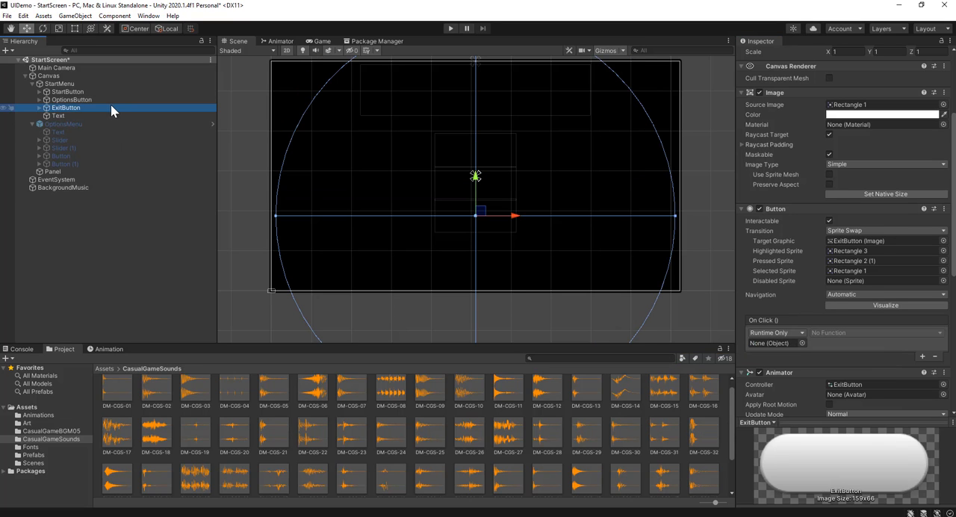
left_click_drag(111, 105, 777, 343)
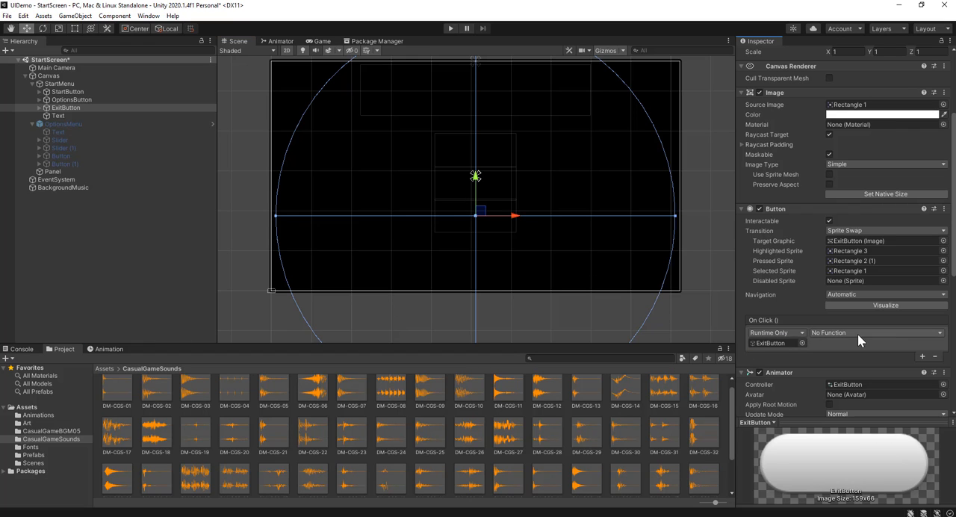
left_click(857, 334)
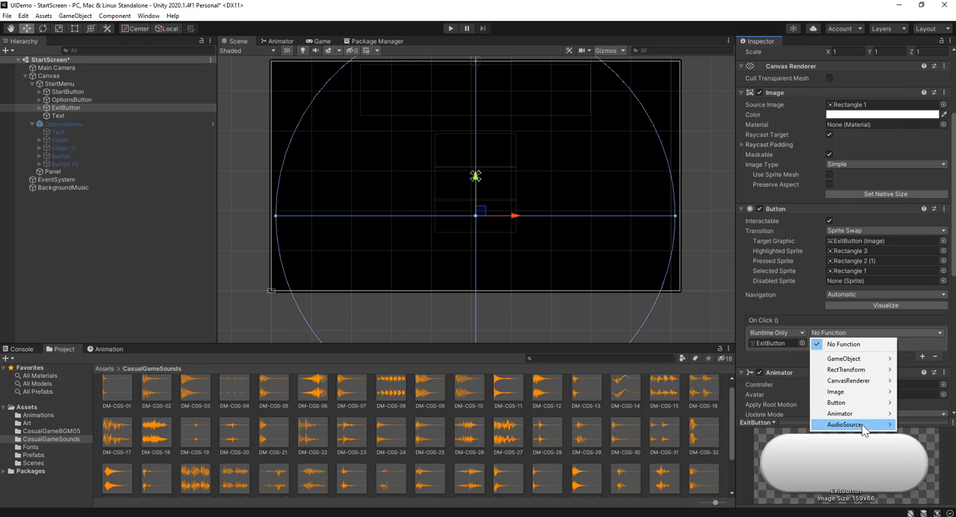
mouse_move(863, 431)
left_click(705, 355)
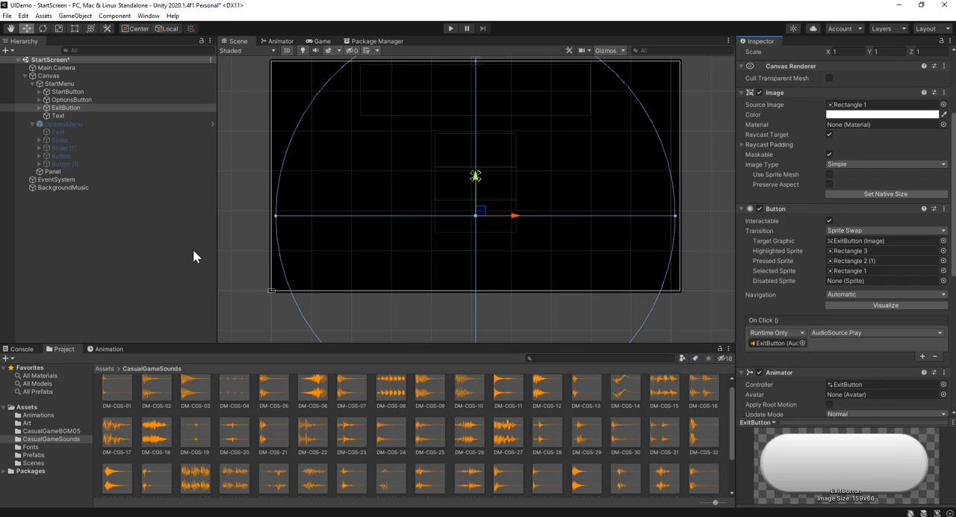
left_click(193, 256)
Play-test the click sounds of the start screen buttons, stop the game, and return to the project's root Assets folder
left_click(450, 29)
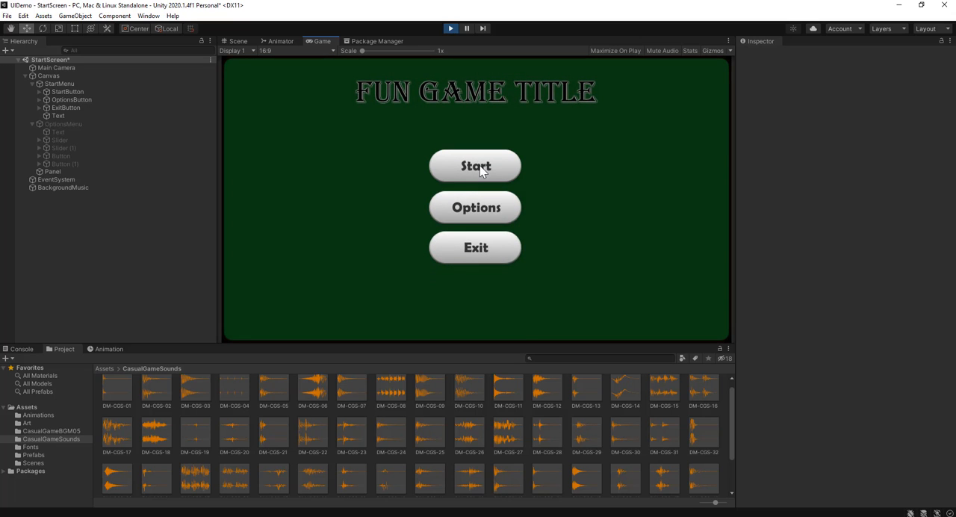
left_click(479, 211)
left_click(480, 247)
left_click(479, 215)
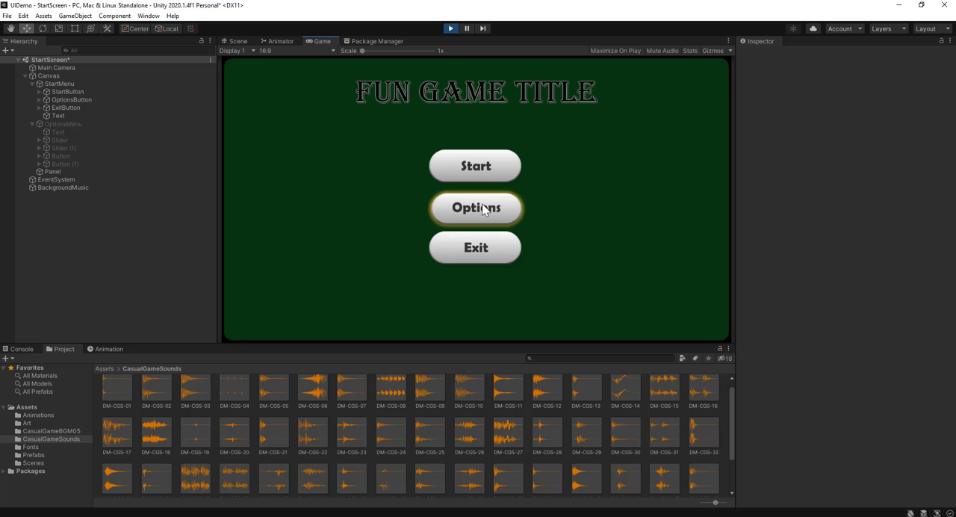
left_click(483, 206)
left_click(483, 256)
left_click(484, 218)
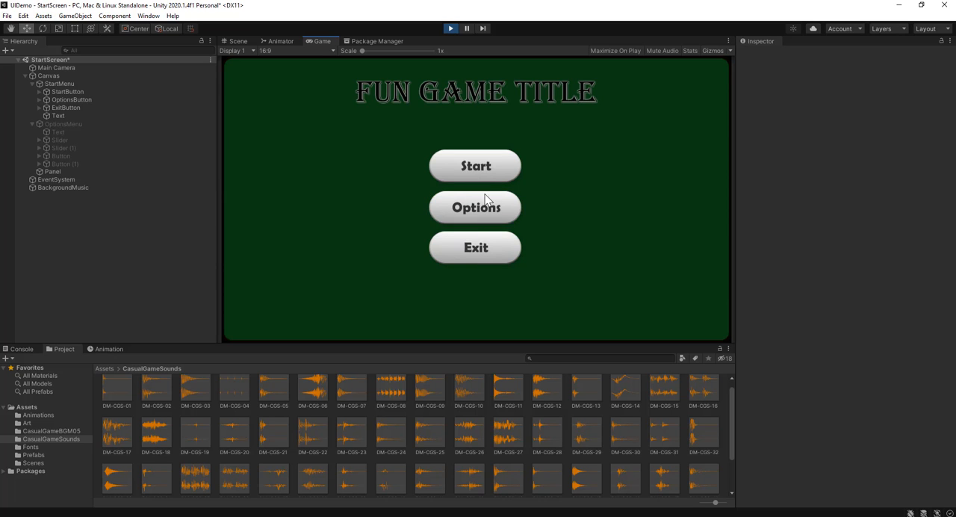
left_click(477, 202)
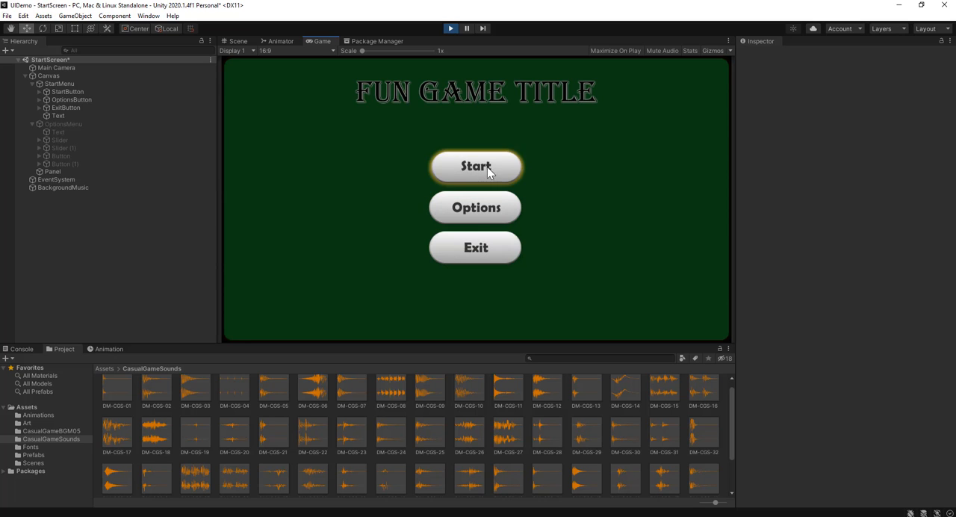
left_click(450, 28)
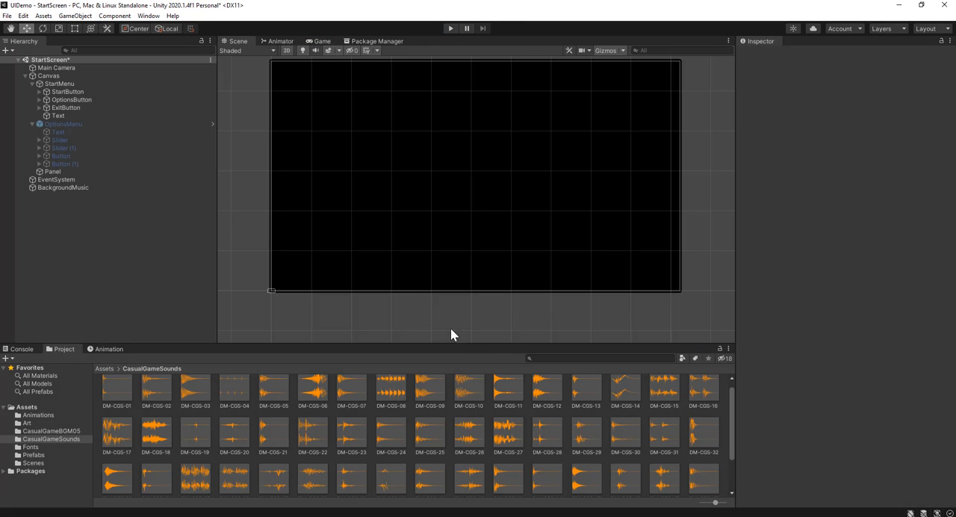
left_click(104, 369)
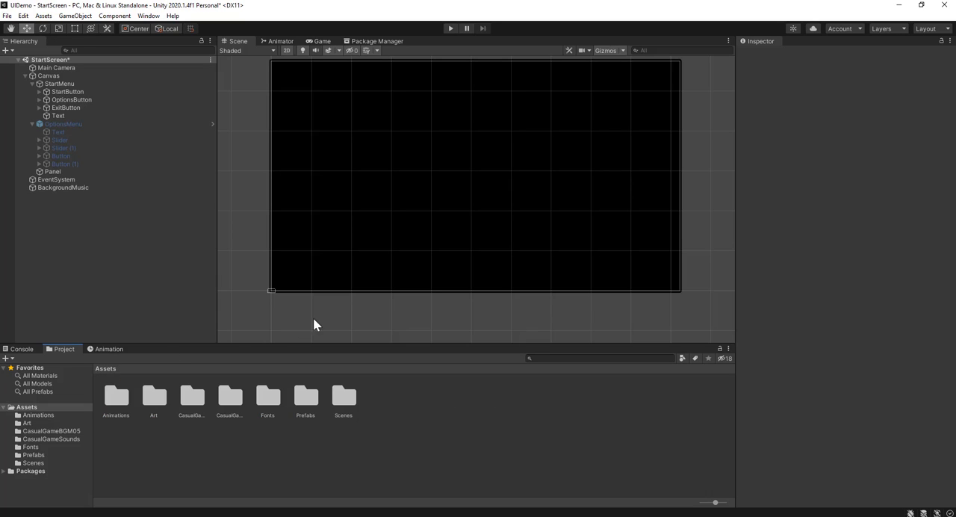